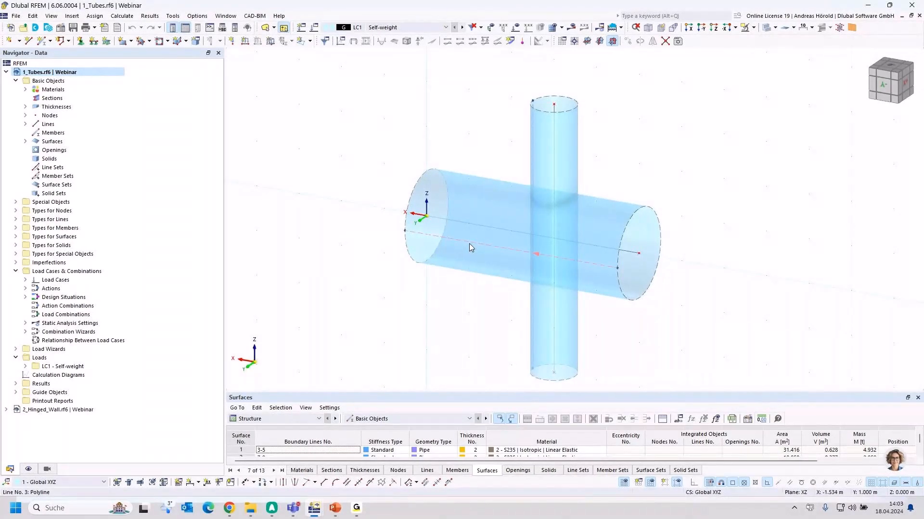
- Try adding the vertical pipe to a selection of the horizontal pipe and removing it, clear the selection, and toggle the additive selection mode
click(486, 200)
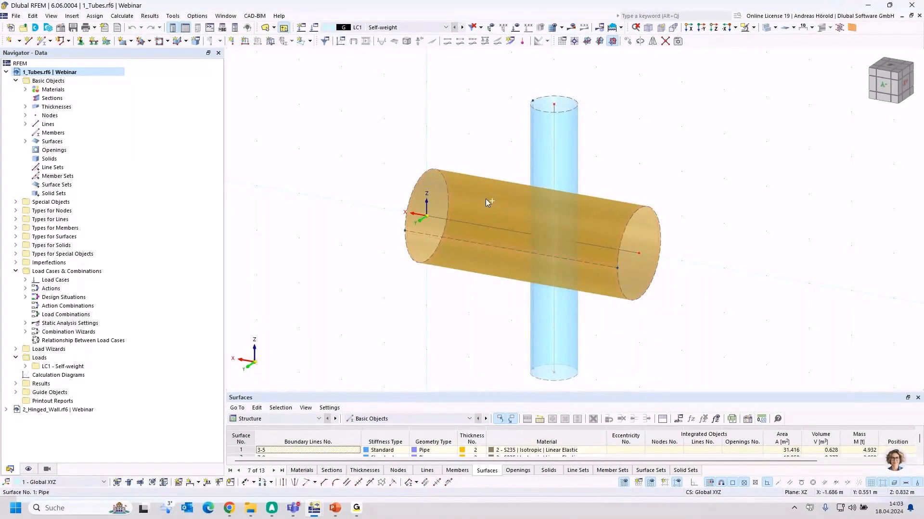
ctrl+click(544, 161)
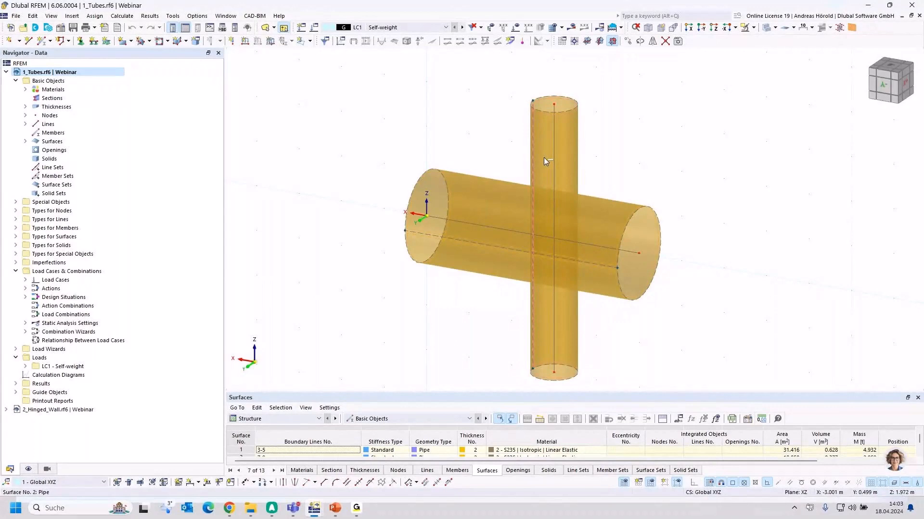
ctrl+click(544, 155)
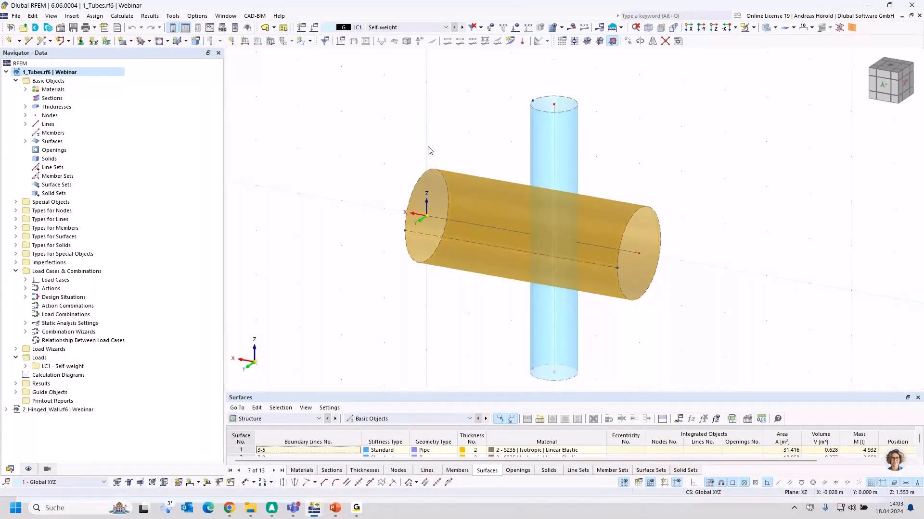
click(487, 152)
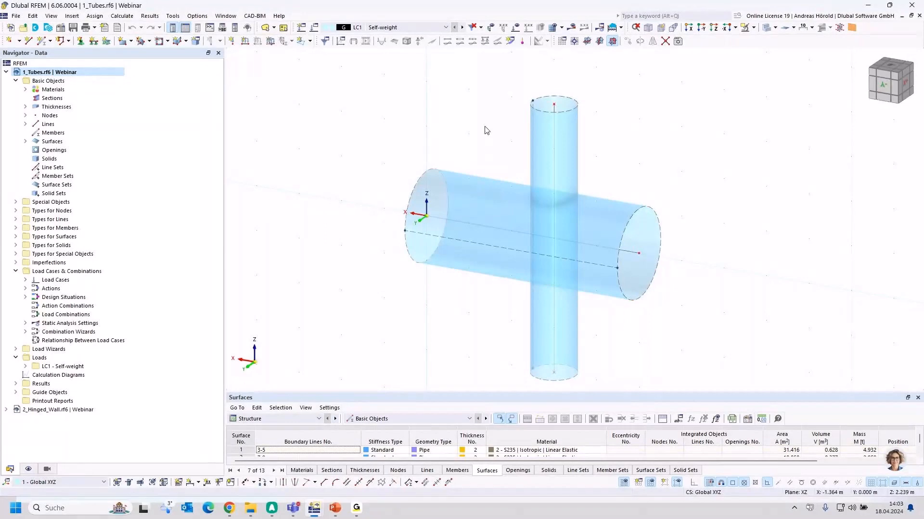
click(284, 28)
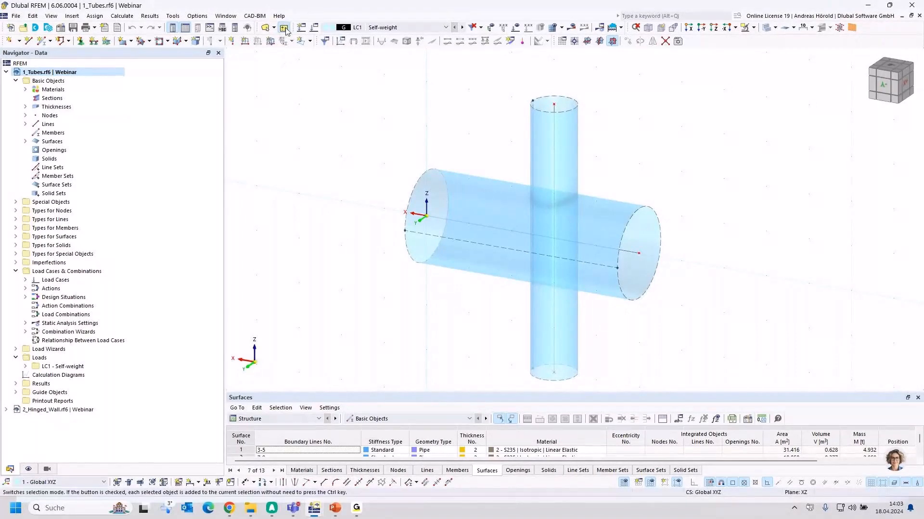
click(285, 29)
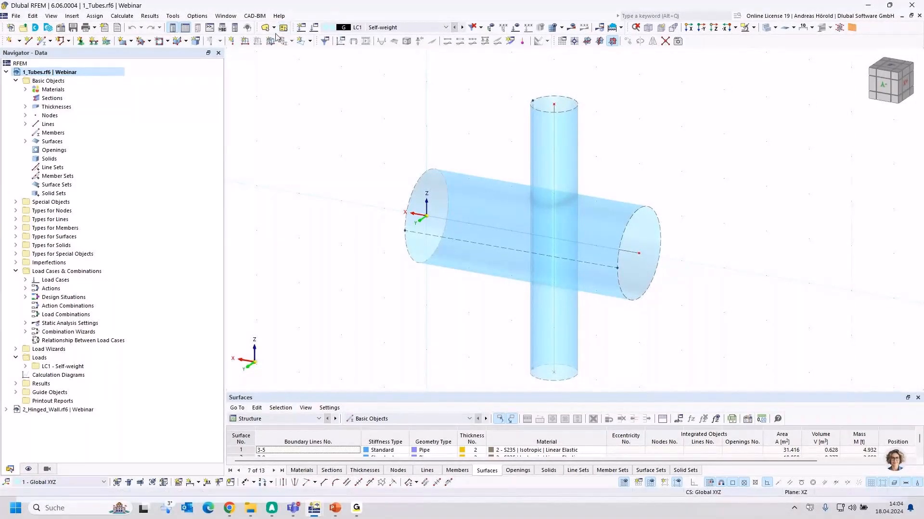
- Try a Circular Ring selection around the vertical pipe's circle in the Z view with the model displayed as wireframe
click(275, 28)
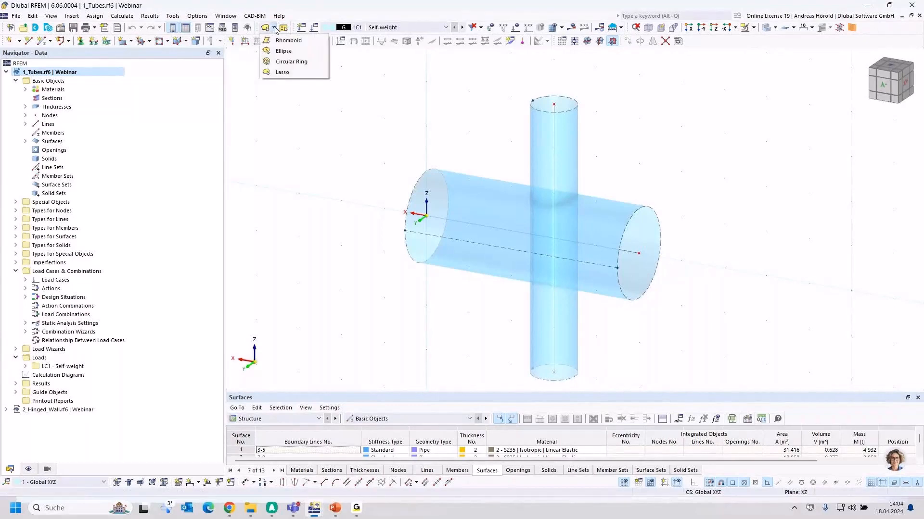
click(287, 63)
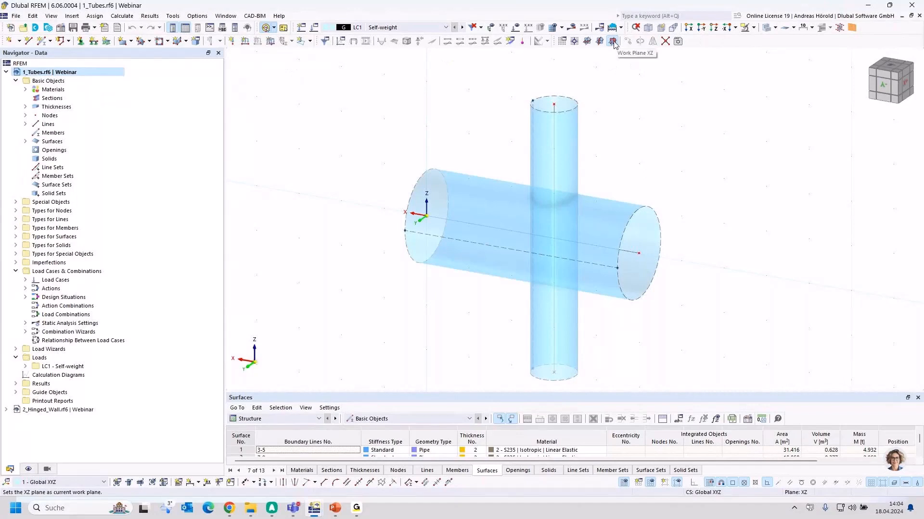
click(713, 27)
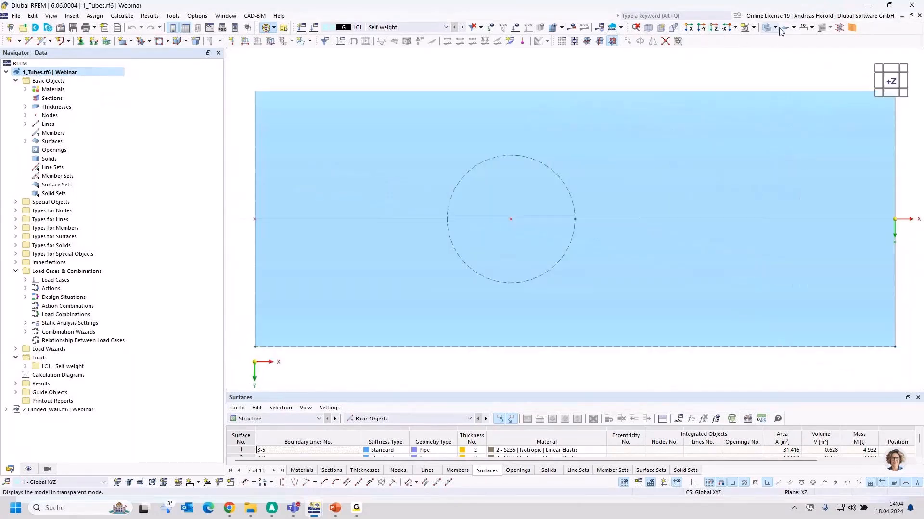
click(776, 27)
click(769, 39)
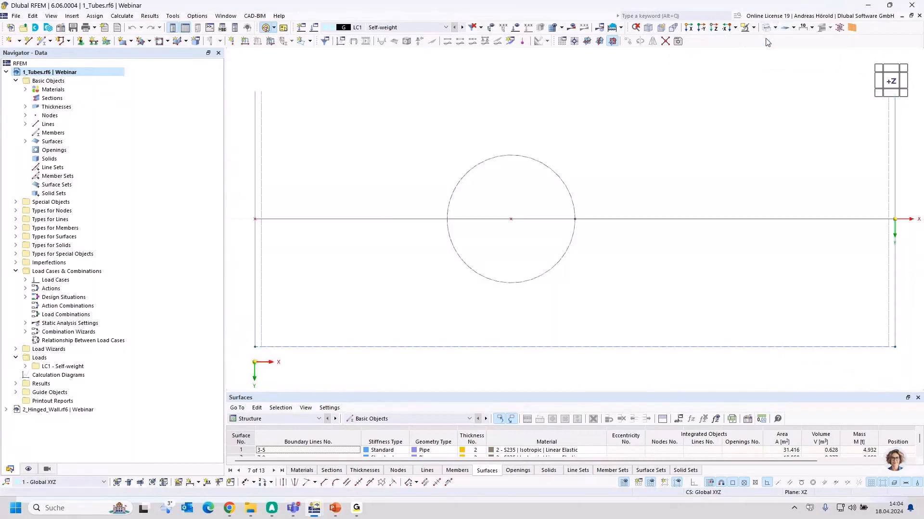
click(509, 208)
click(525, 231)
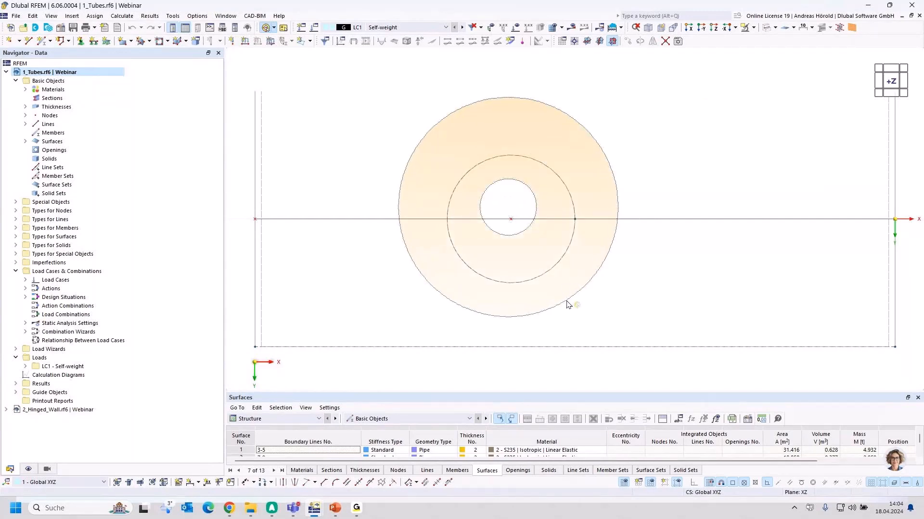
key(Escape)
ctrl+middle_drag(587, 299, 594, 263)
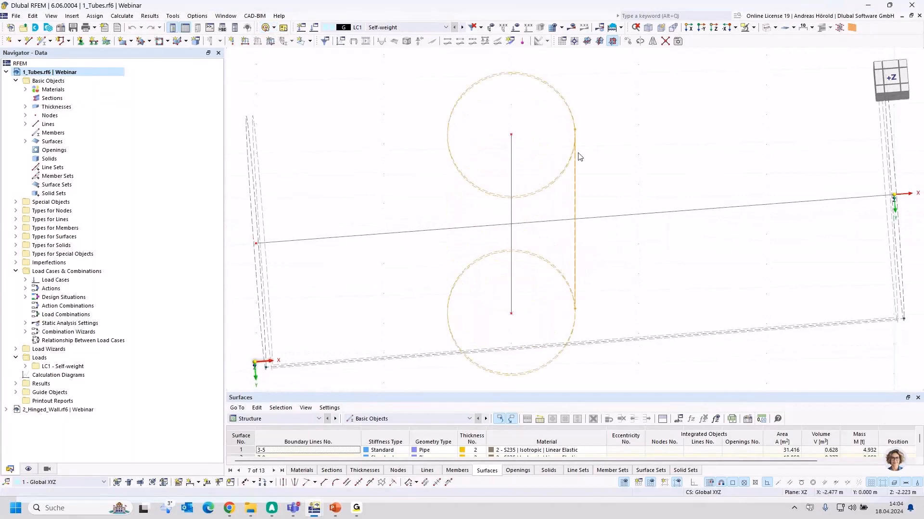
scroll(513, 166, down, 3)
scroll(513, 173, down, 1)
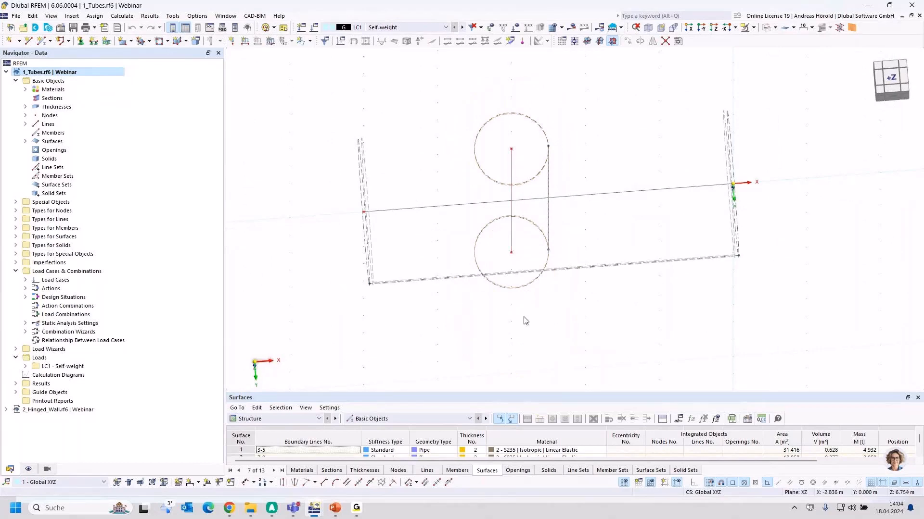
- Try a Lasso selection around the vertical pipe's circle in the wireframe view
ctrl+middle_drag(605, 322, 604, 349)
right_click(604, 349)
click(267, 95)
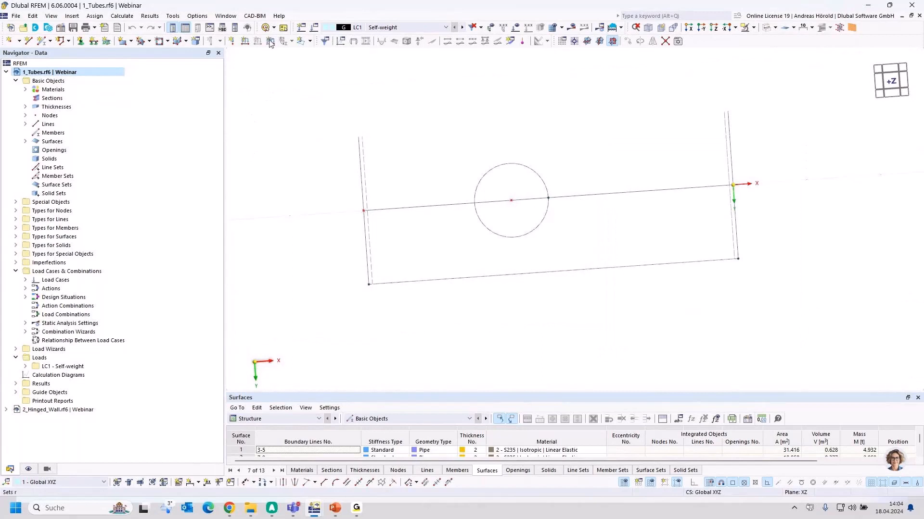
click(273, 27)
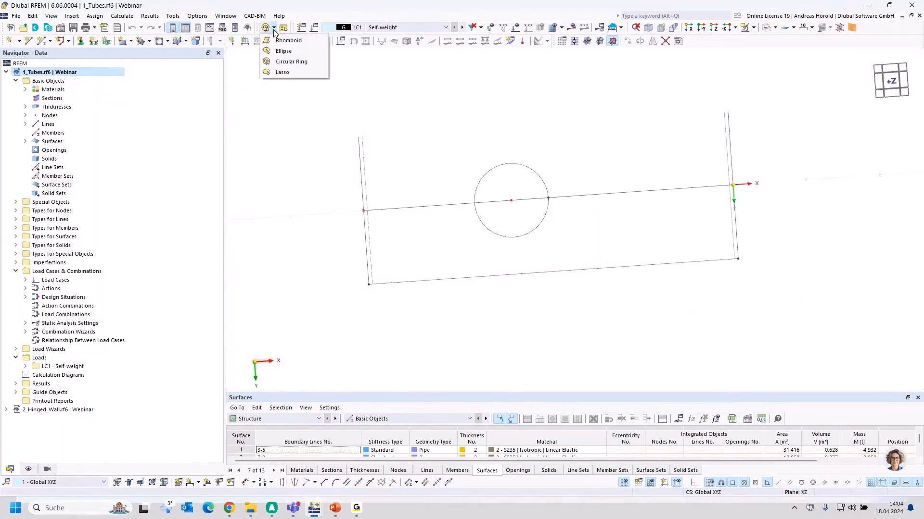
click(288, 73)
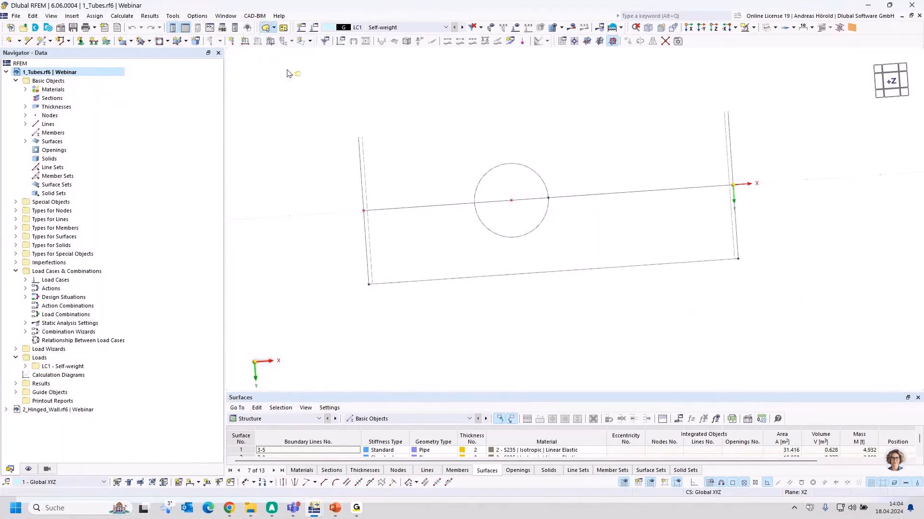
mouse_move(471, 153)
mouse_down()
mouse_move(561, 179)
mouse_move(565, 232)
mouse_move(491, 249)
mouse_move(464, 232)
mouse_move(471, 152)
mouse_move(487, 155)
mouse_up()
mouse_move(615, 246)
ctrl+middle_down()
mouse_move(595, 220)
mouse_move(596, 201)
mouse_move(593, 209)
ctrl+middle_up()
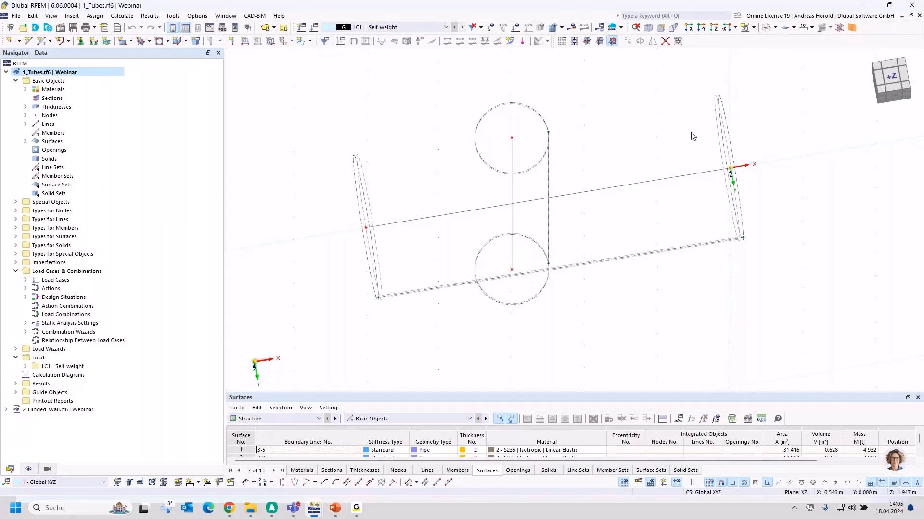
- Display the model as Transparent Model and show both pipes in an oblique 3D view
click(775, 28)
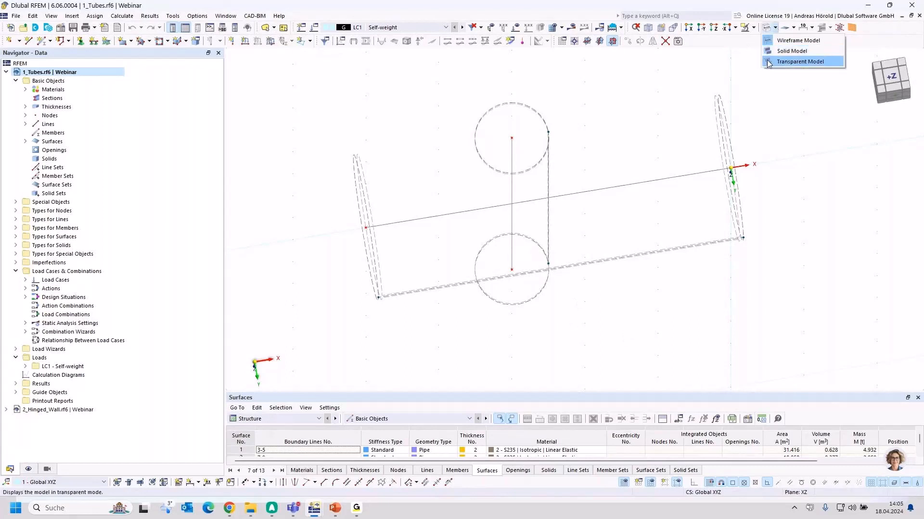
click(796, 61)
ctrl+middle_drag(701, 324, 698, 258)
scroll(695, 262, down, 3)
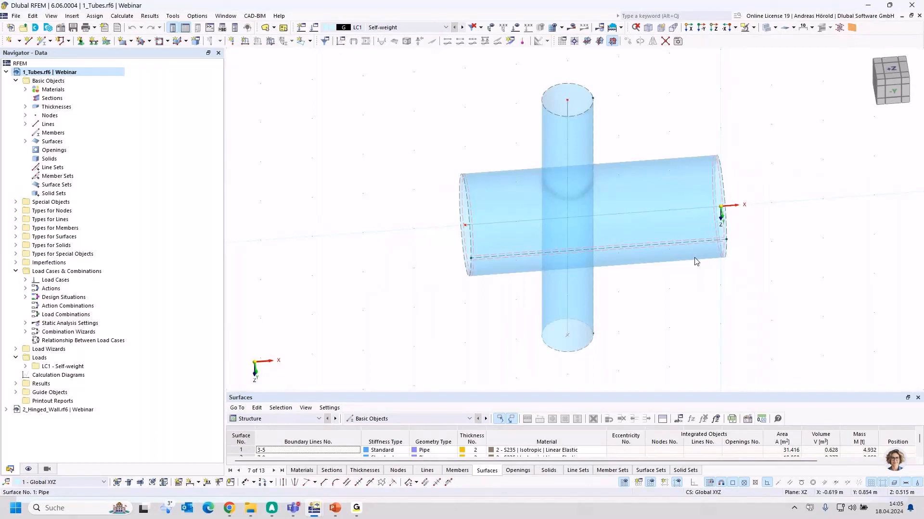
ctrl+middle_drag(678, 349, 613, 310)
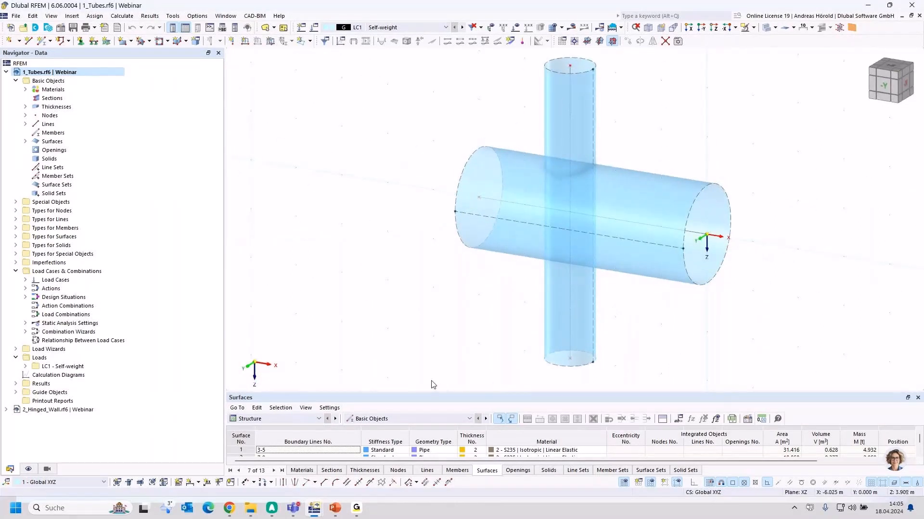
- Select both pipes with a selection window and divide their surfaces by intersection
drag(421, 381, 805, 90)
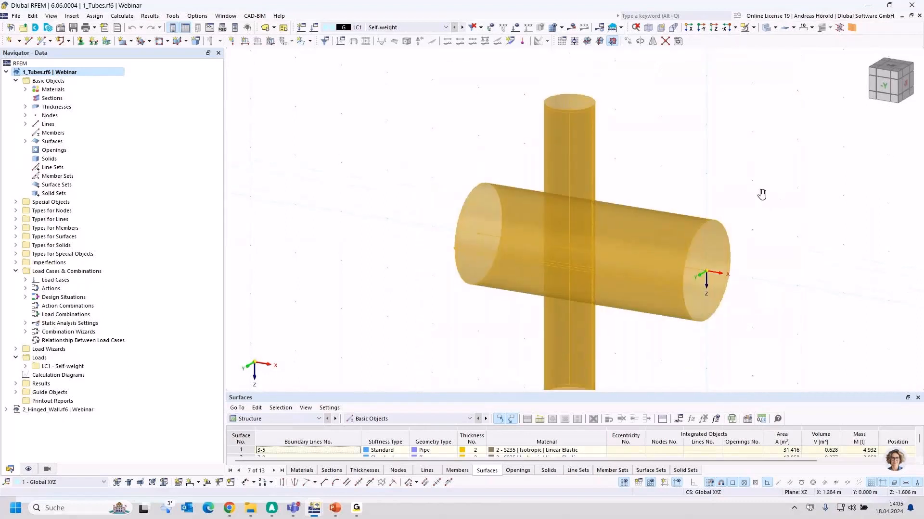
scroll(720, 157, up, 2)
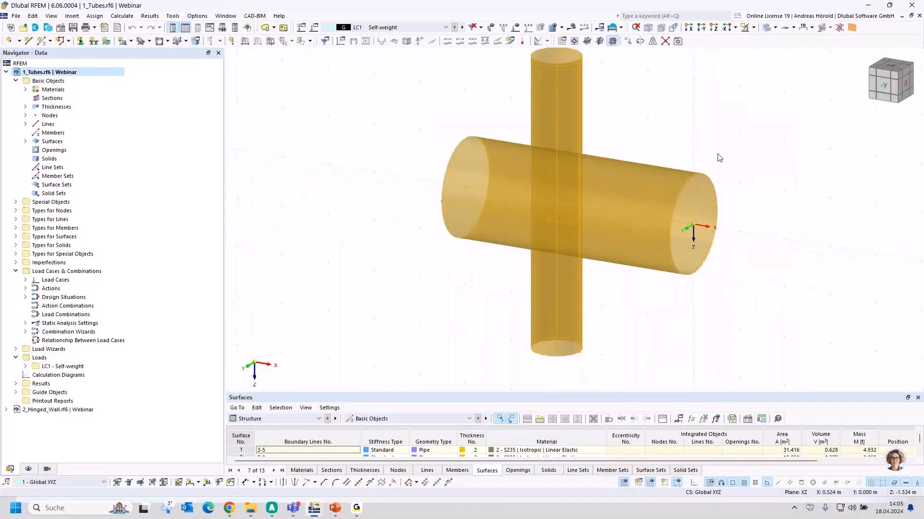
right_click(620, 186)
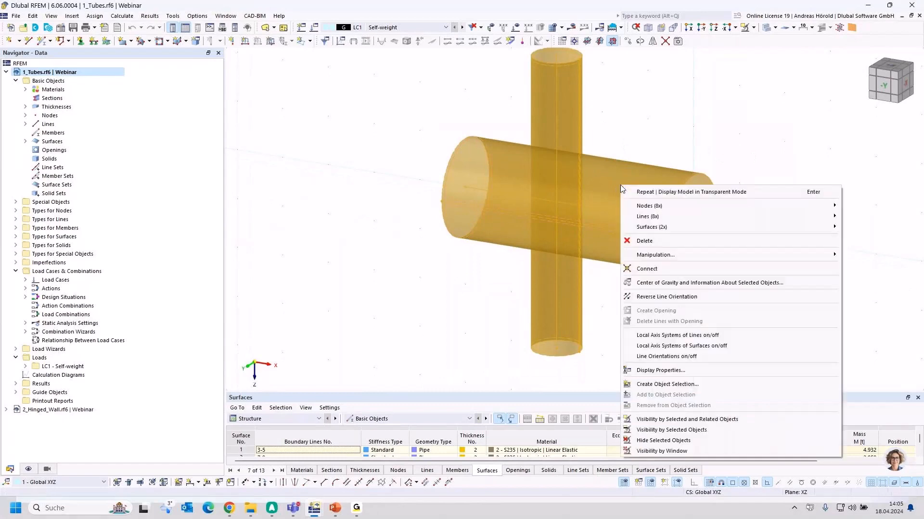
mouse_move(671, 228)
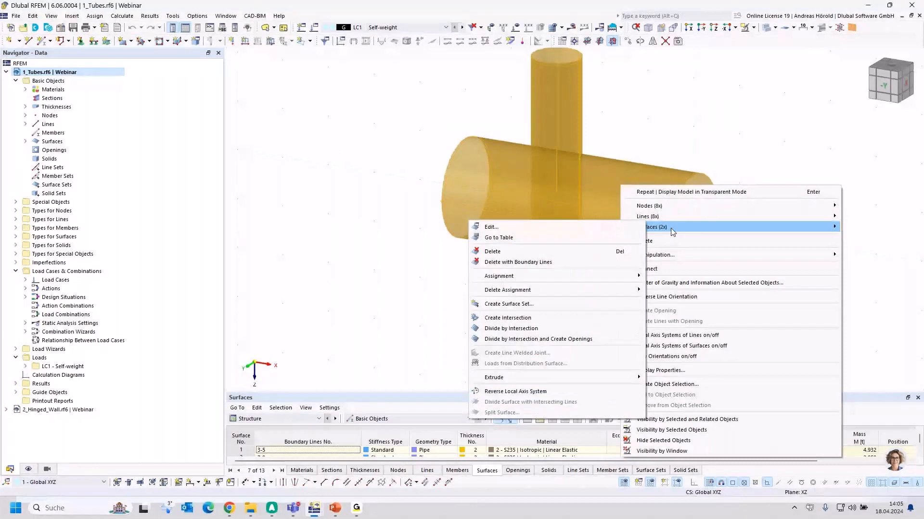
click(529, 330)
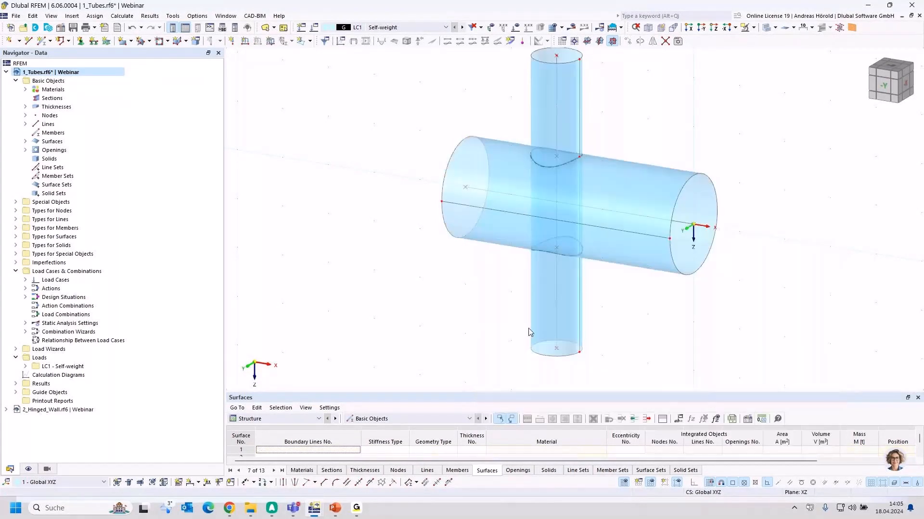
- Examine the trimmed surfaces 3 to 6 one after another in the model's surface list
ctrl+middle_drag(767, 290, 771, 318)
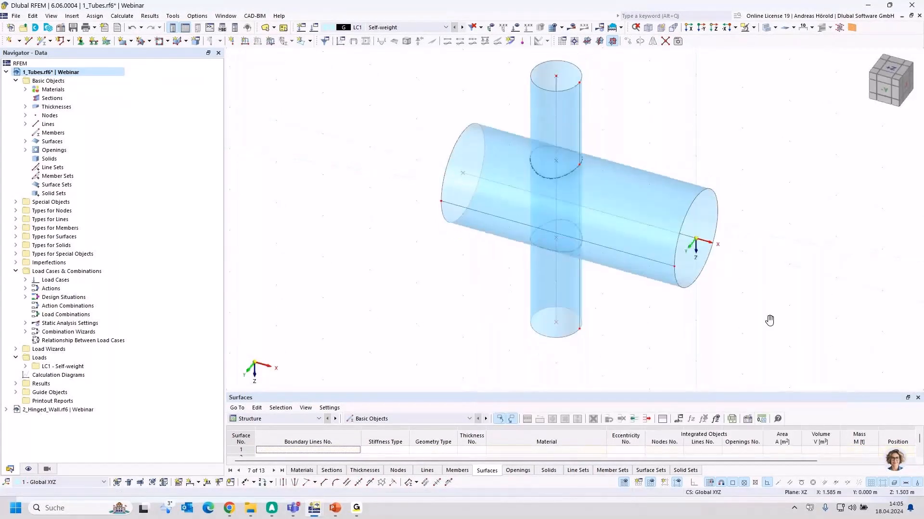
scroll(700, 317, up, 1)
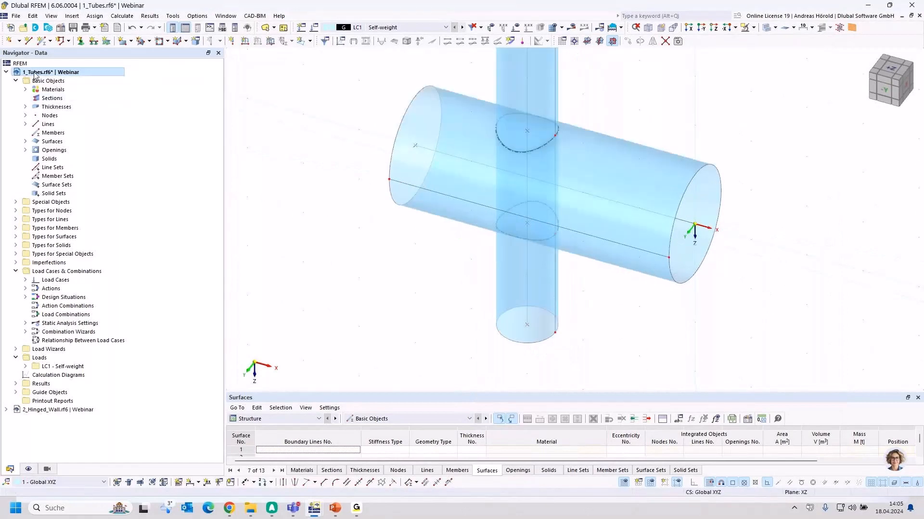
click(25, 141)
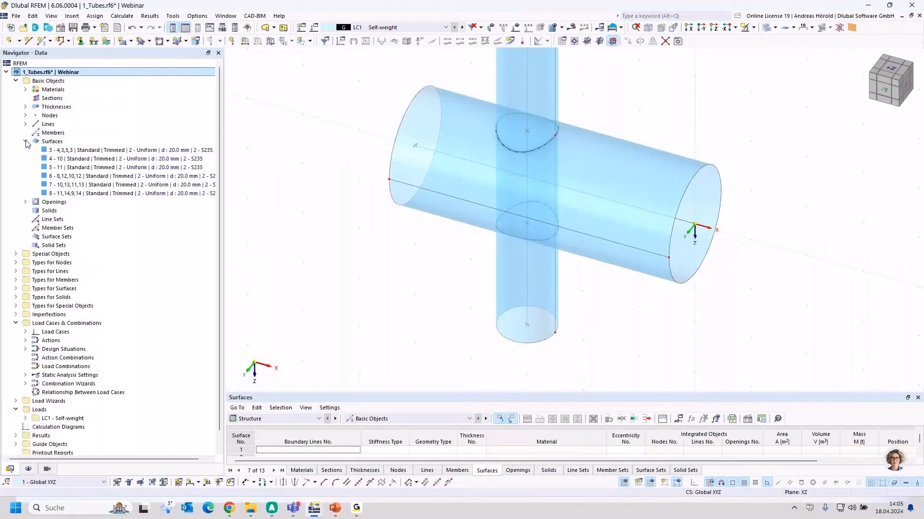
click(112, 151)
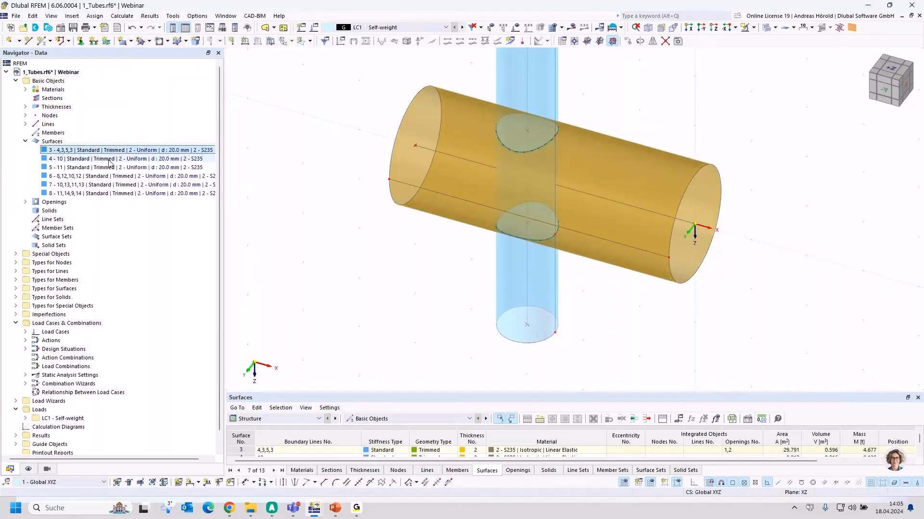
click(105, 159)
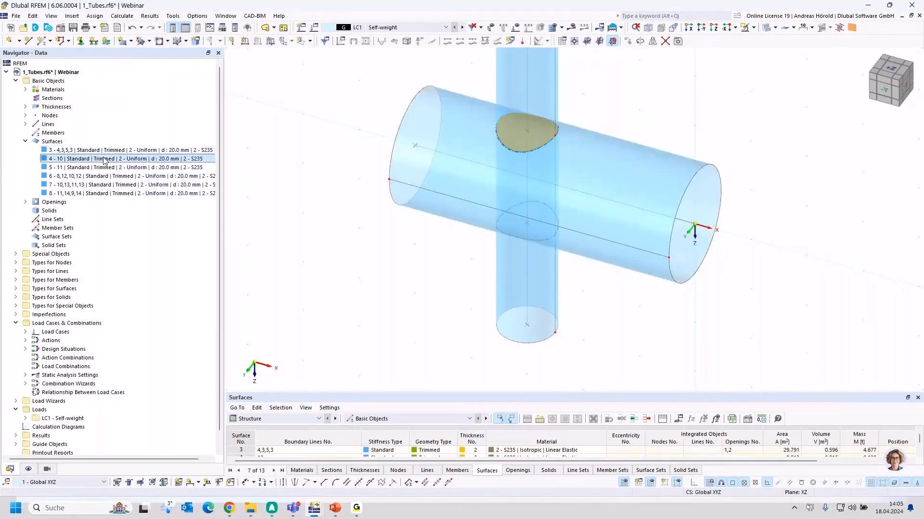
click(104, 168)
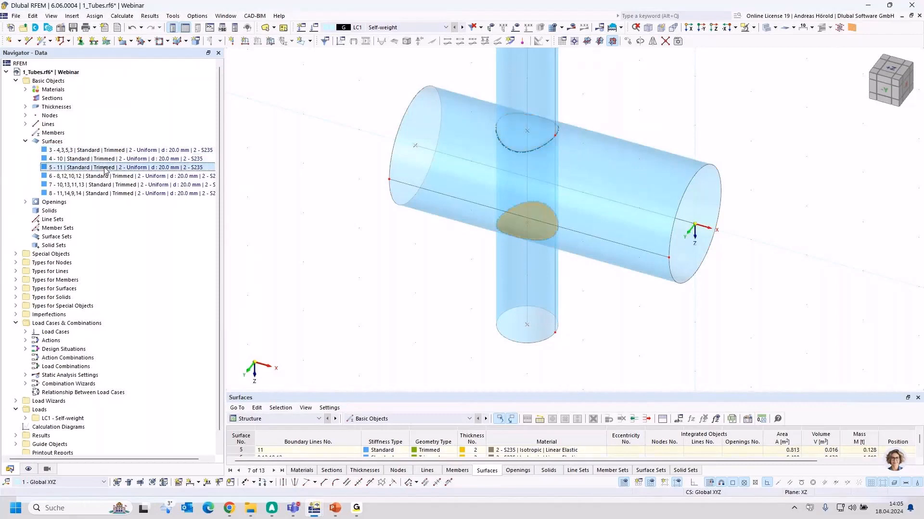
key(Down)
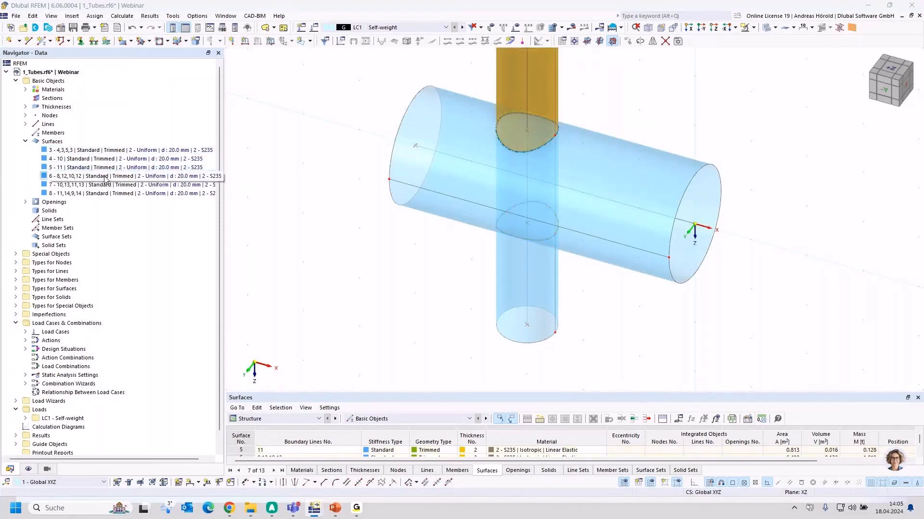
- Delete the trimmed surfaces 4 and 5, the horizontal pipe's cut-outs inside the vertical pipe, and view the joint from above and obliquely
click(102, 159)
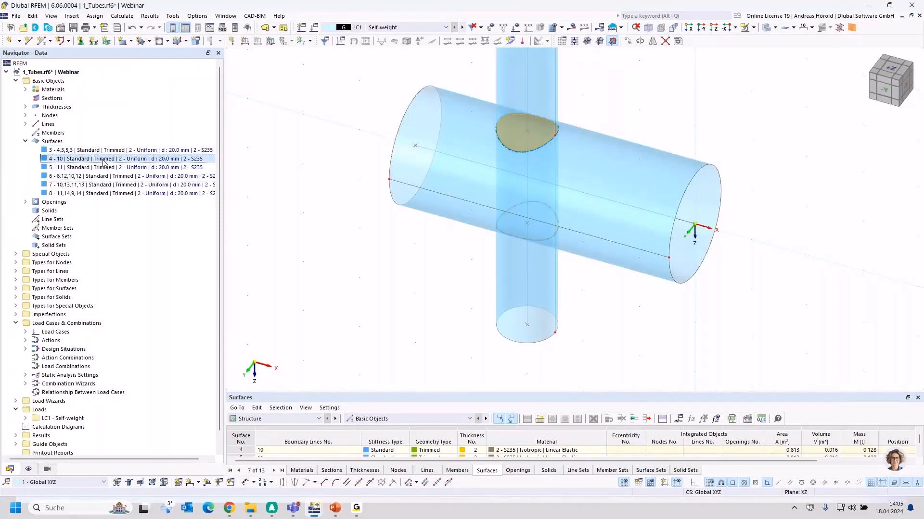
ctrl+click(100, 168)
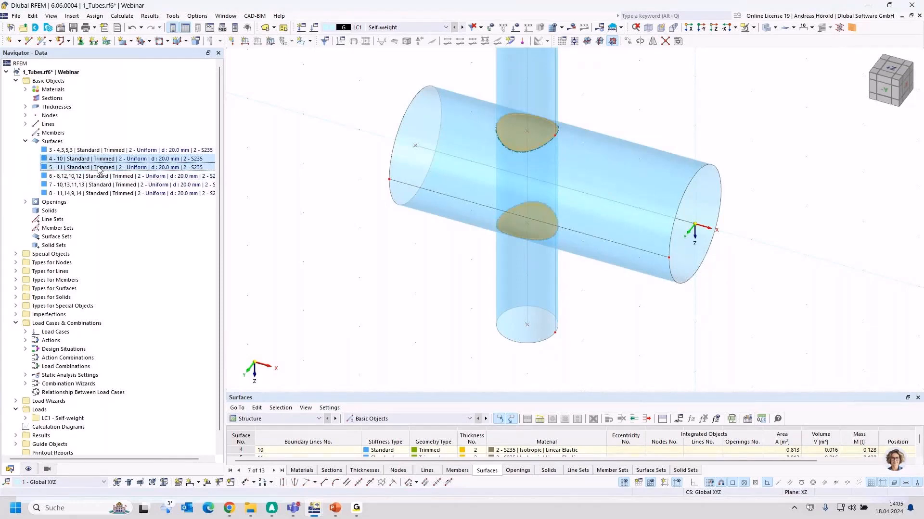
key(Delete)
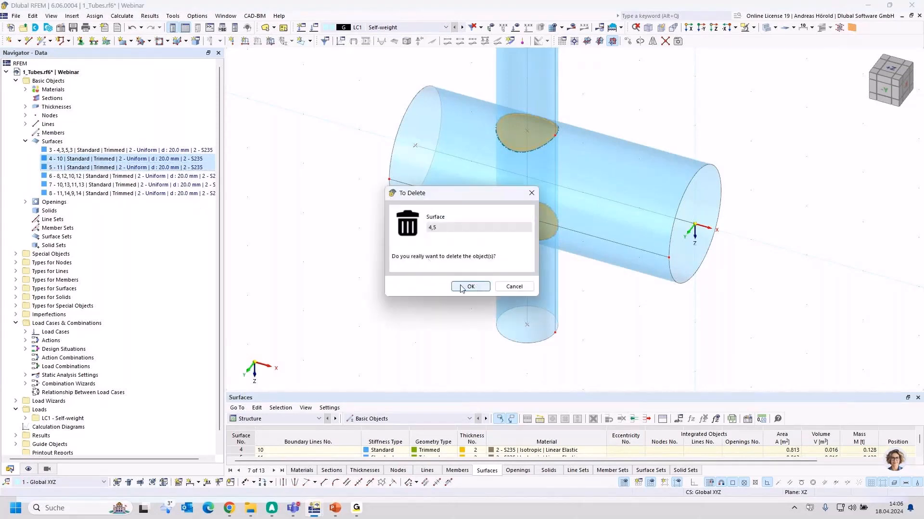
click(470, 287)
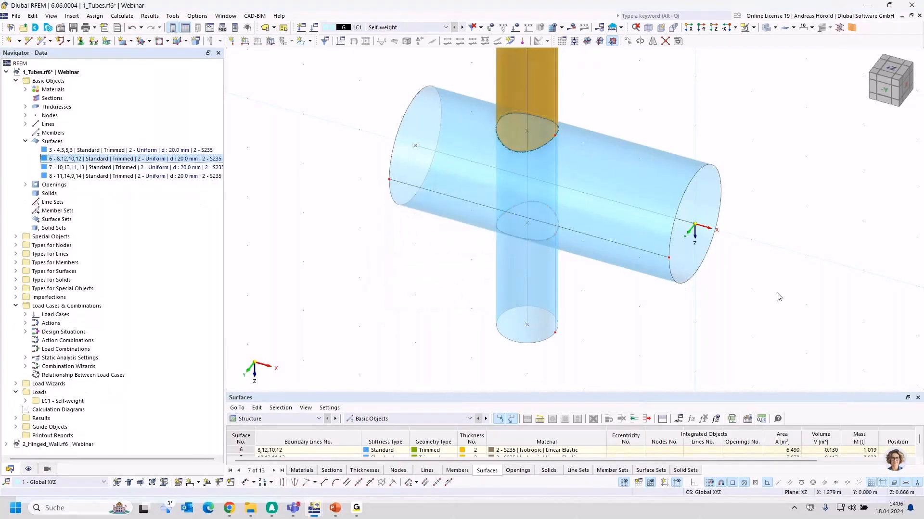
ctrl+middle_drag(752, 149, 765, 232)
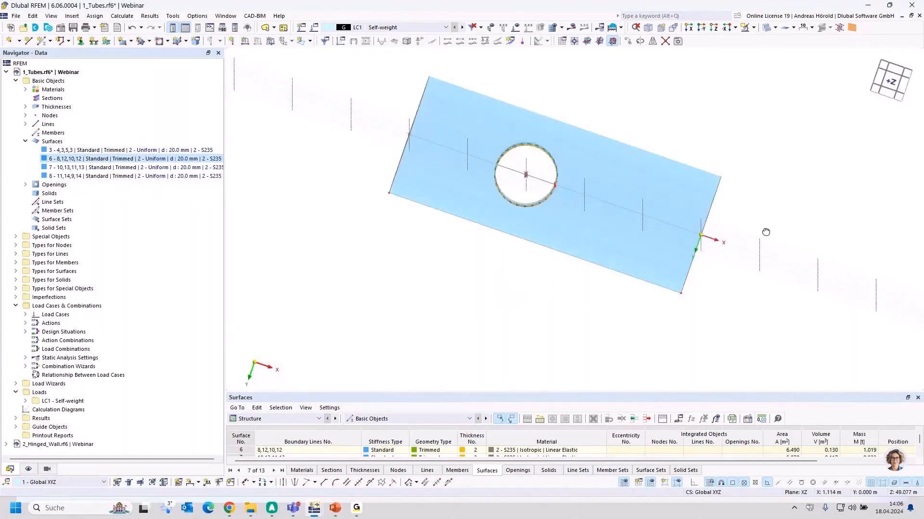
ctrl+middle_drag(528, 309, 610, 208)
ctrl+middle_drag(484, 253, 577, 340)
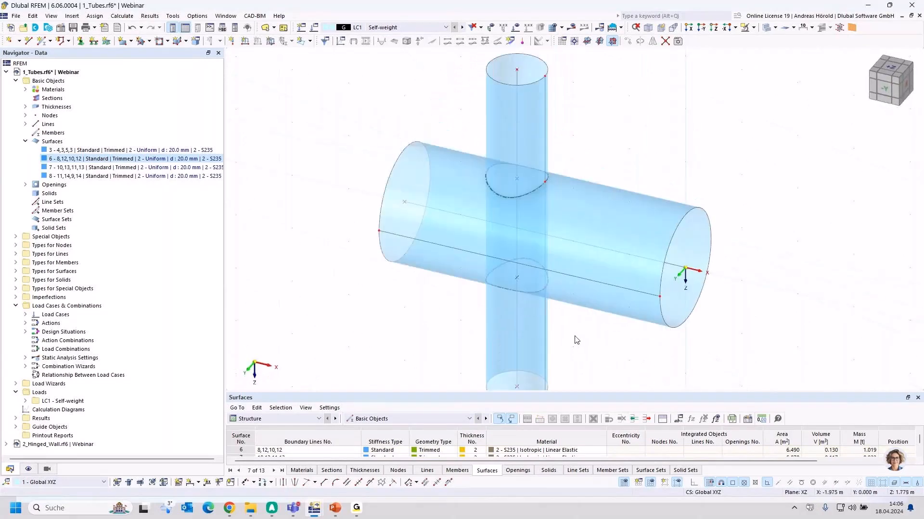
scroll(577, 340, down, 2)
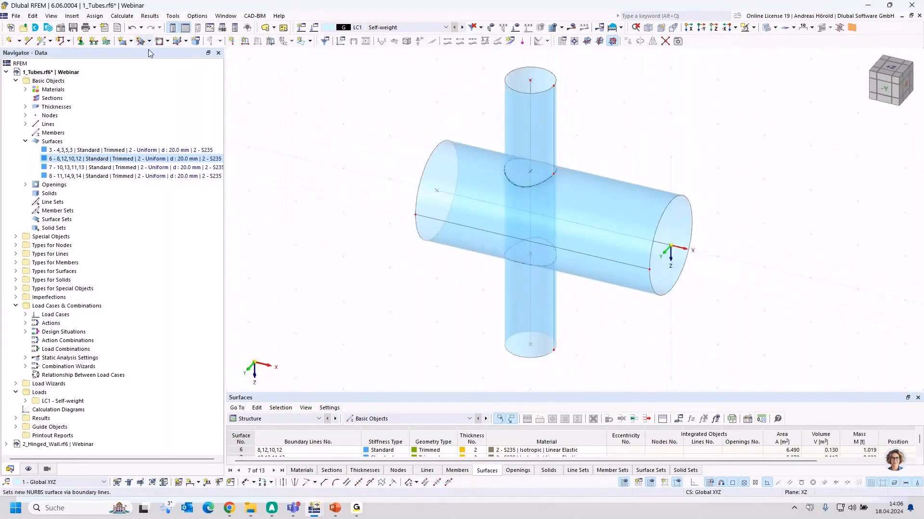
- Undo the surface deletion and the division, and divide both pipes by intersection with openings created
click(132, 29)
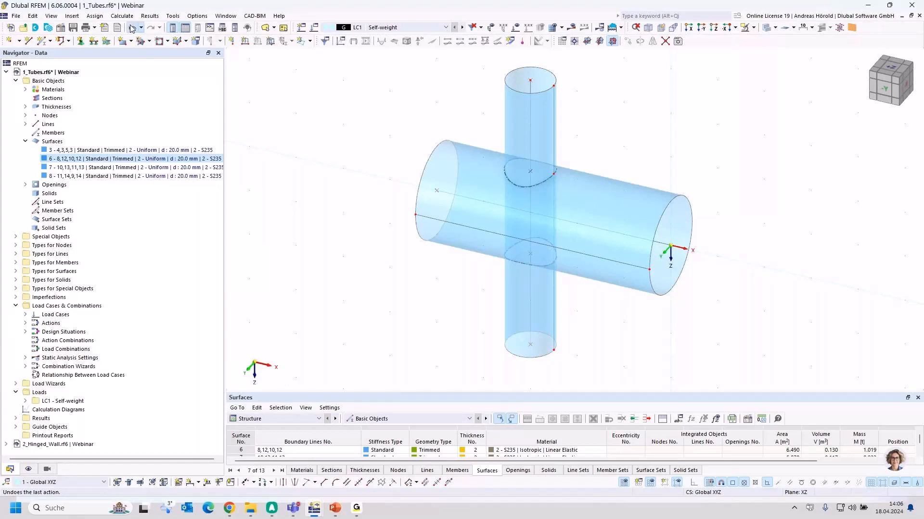
click(132, 29)
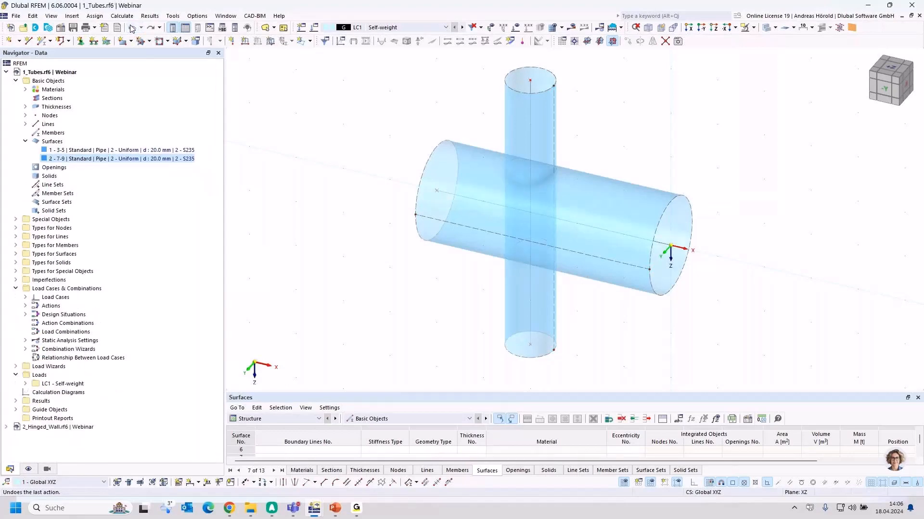
drag(391, 375, 745, 57)
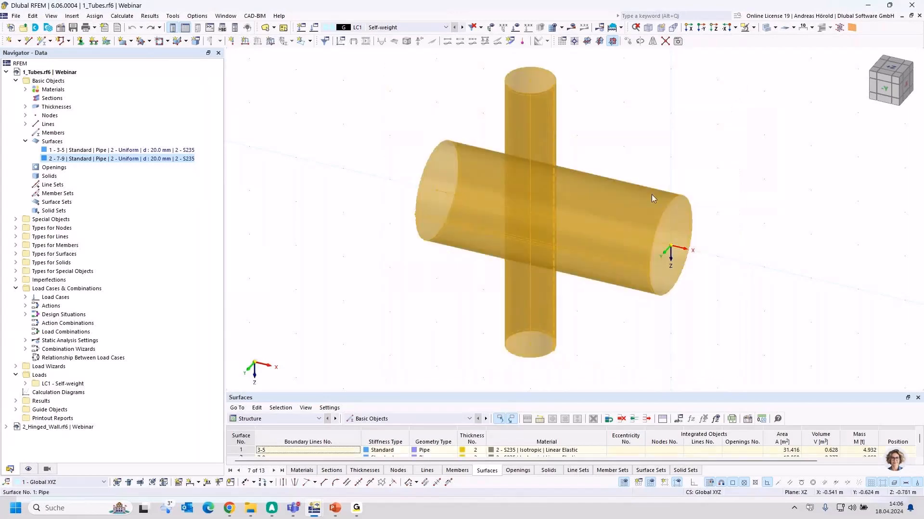
right_click(601, 204)
mouse_move(679, 250)
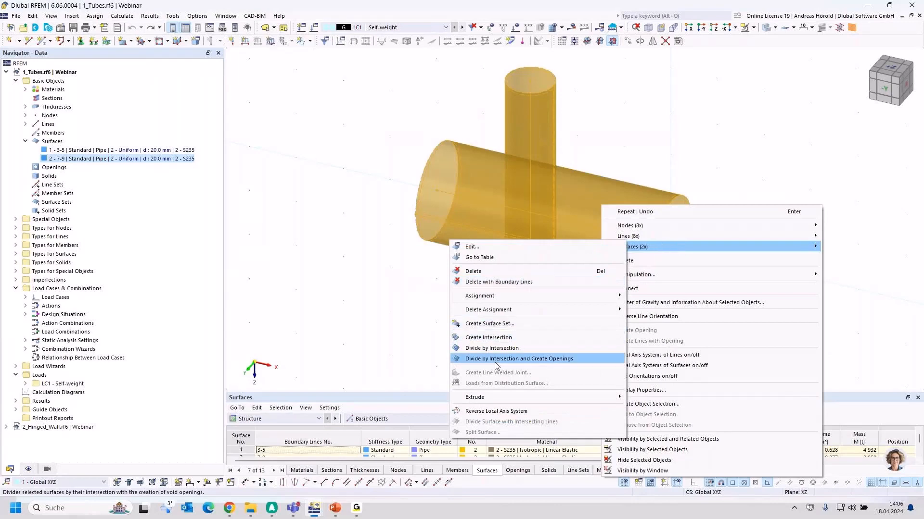
click(567, 359)
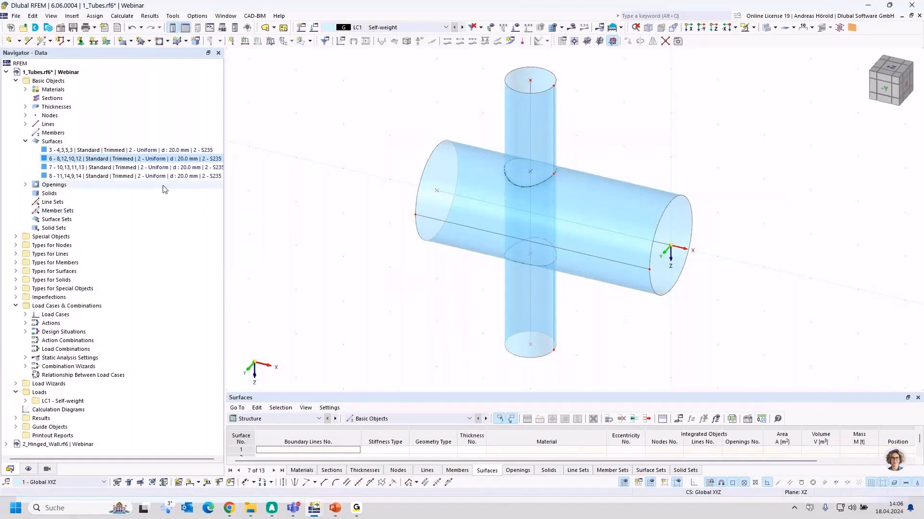
- Delete surface 7, the vertical pipe's segment inside the horizontal pipe, and check the opened joint from several sides
click(93, 151)
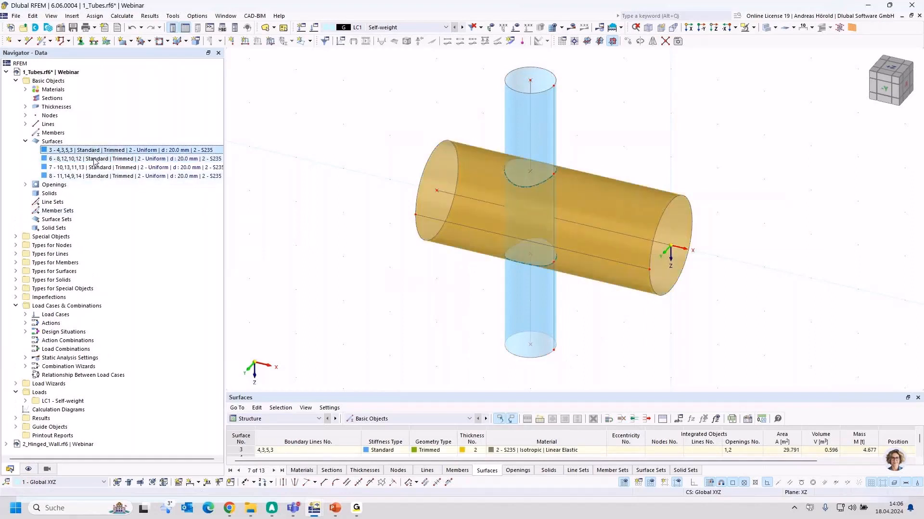
click(95, 158)
click(96, 169)
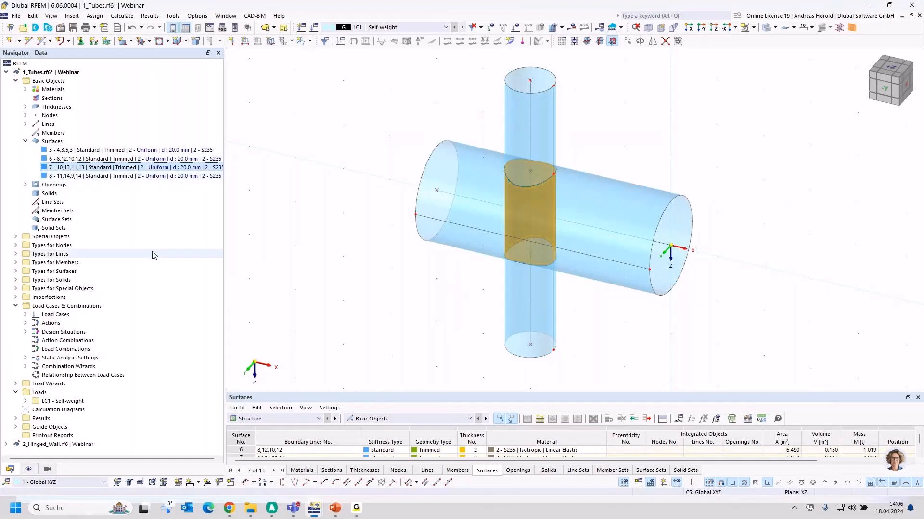
key(Delete)
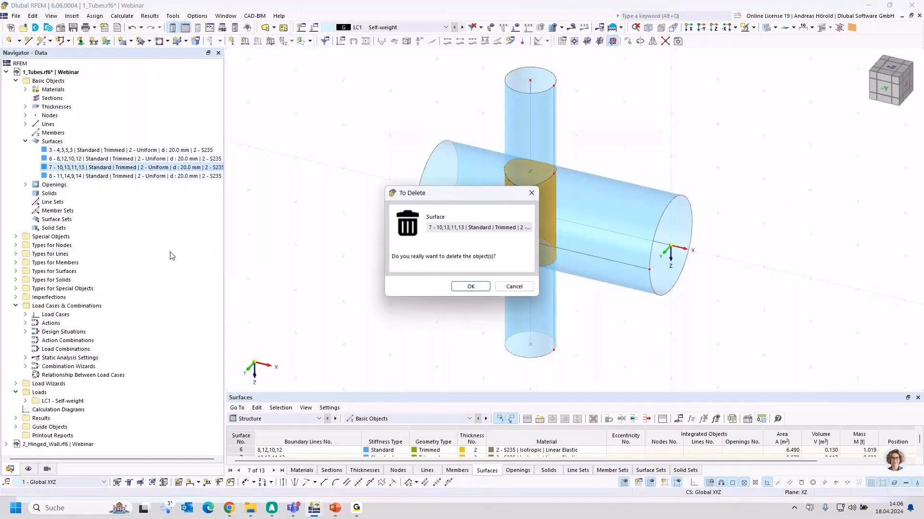
click(470, 287)
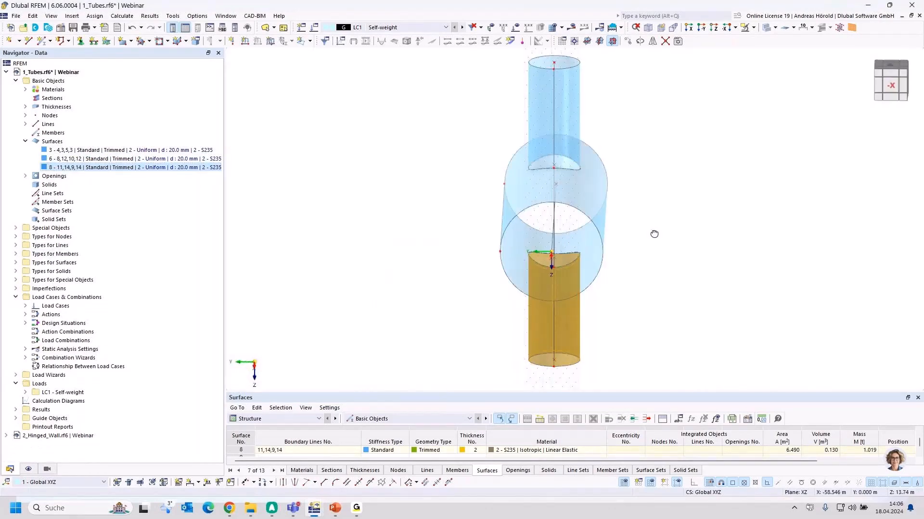
ctrl+middle_drag(657, 207, 745, 276)
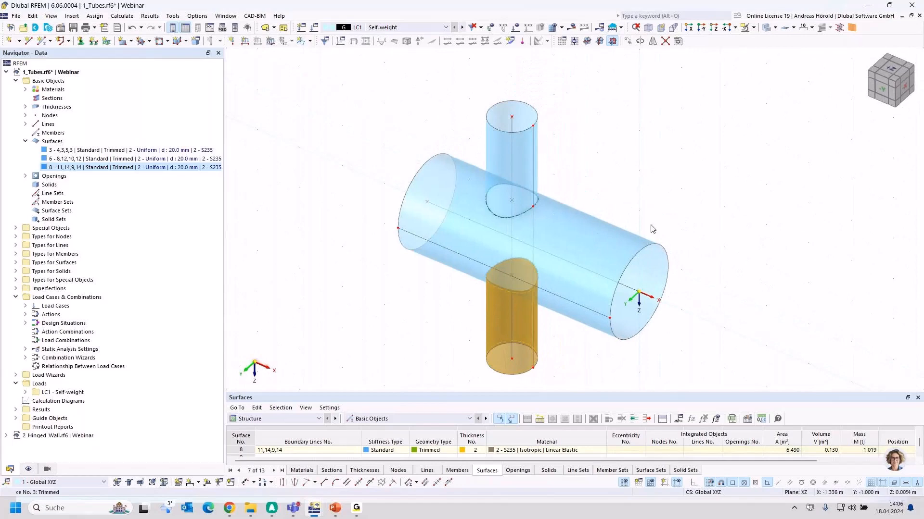
click(675, 184)
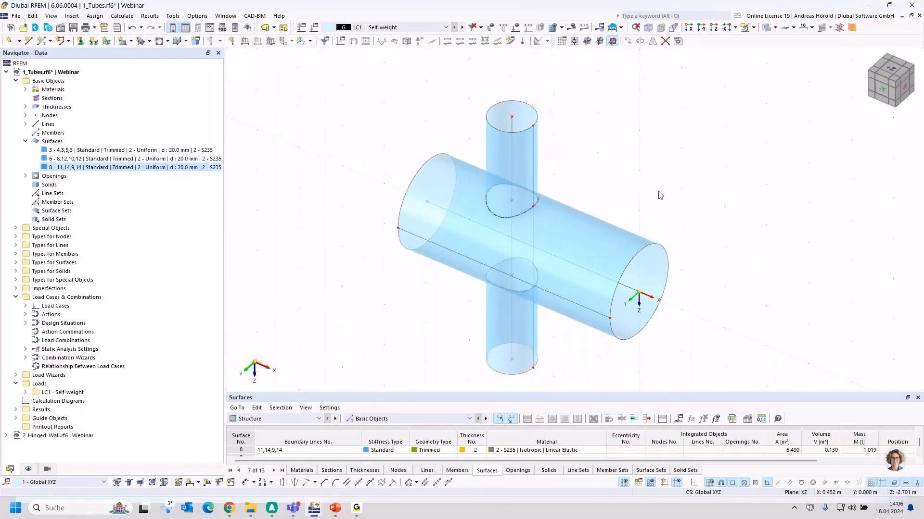
- Generate and display the finite element mesh on the joined pipes
click(553, 27)
click(494, 296)
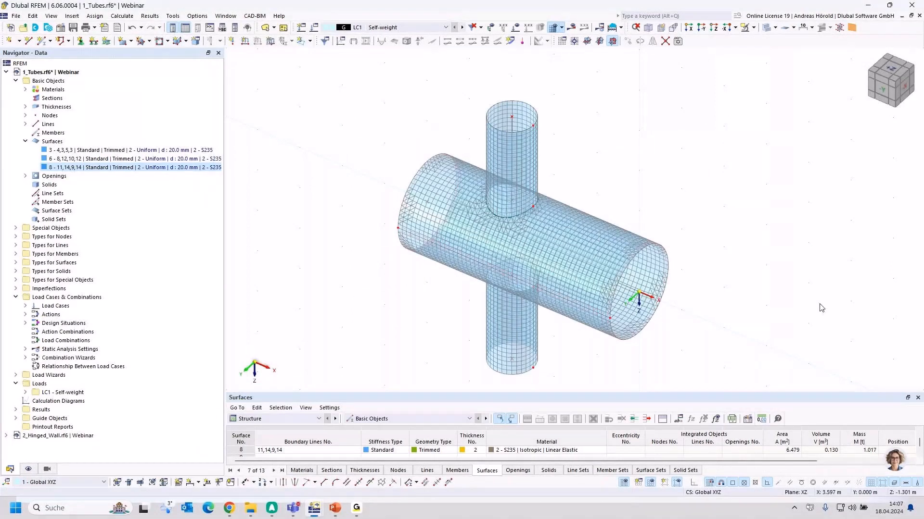
ctrl+middle_drag(821, 308, 691, 245)
- Switch to the 2_Hinged_Wall model and select the upper wall surface
click(6, 72)
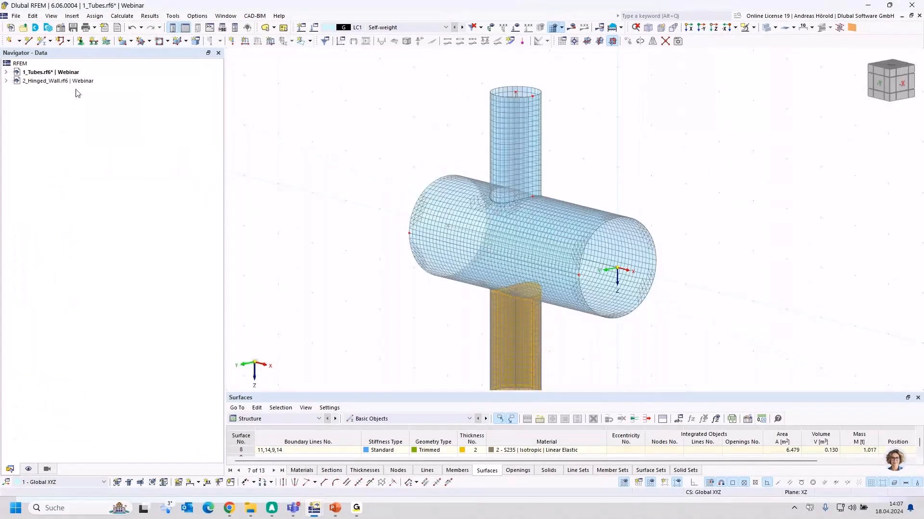
double_click(58, 81)
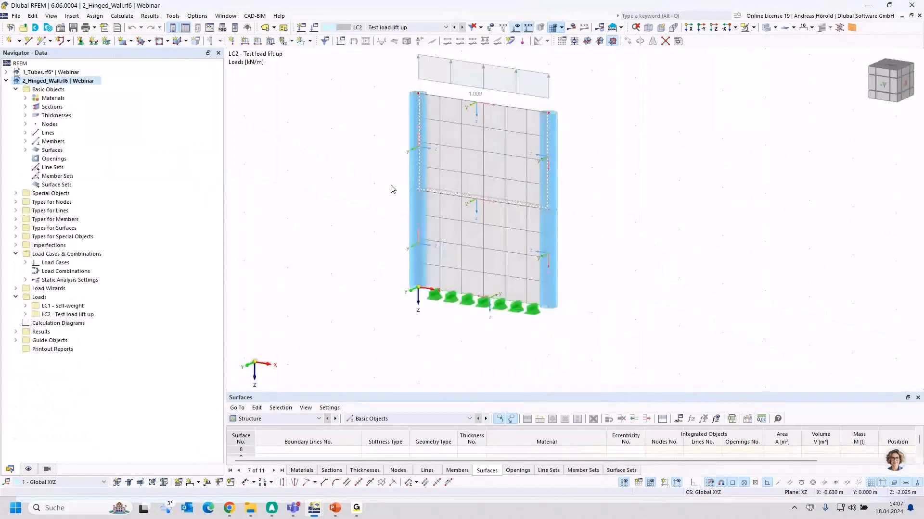
scroll(390, 212, up, 2)
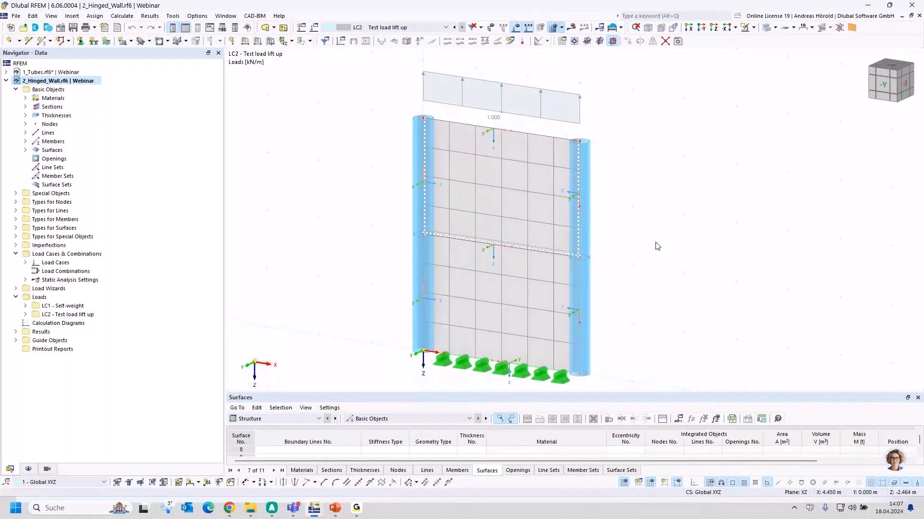
middle_drag(551, 292, 544, 276)
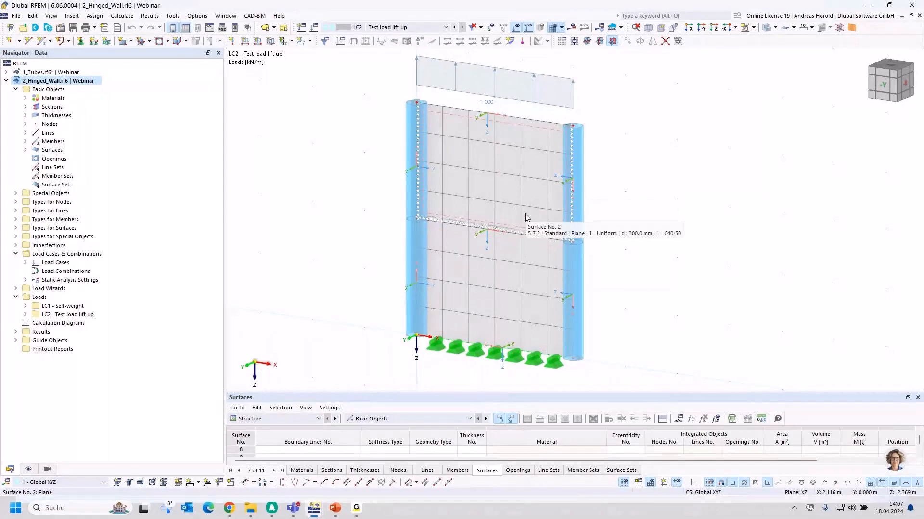
click(512, 199)
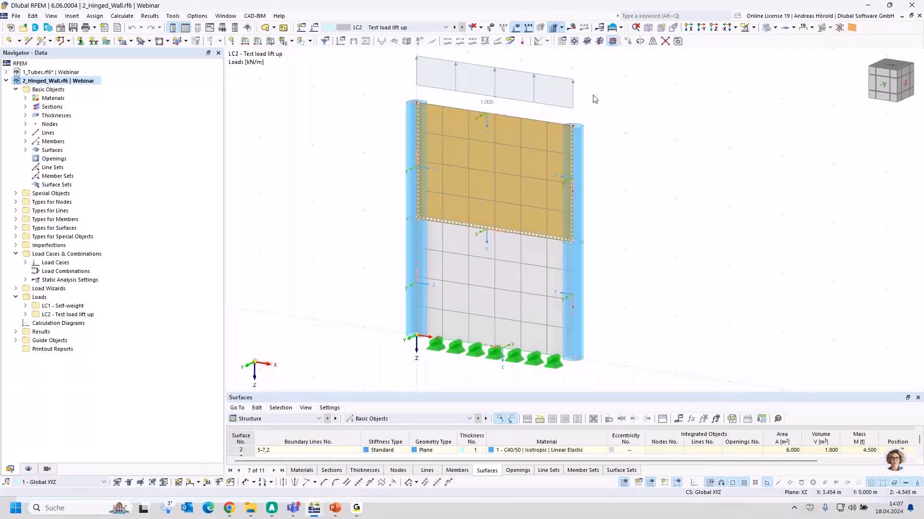
- Show the deformation results for LC2 - Test load lift up and review the settings of the horizontal line hinge
click(573, 30)
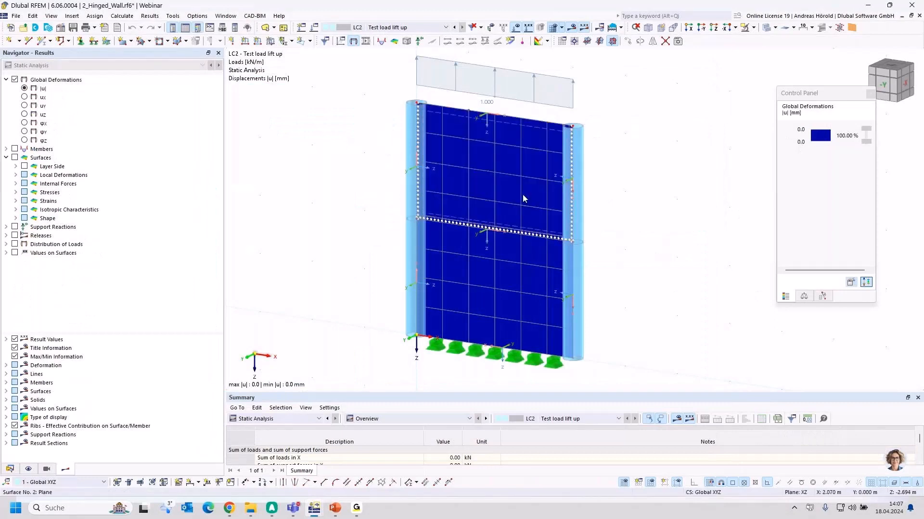
scroll(524, 198, up, 5)
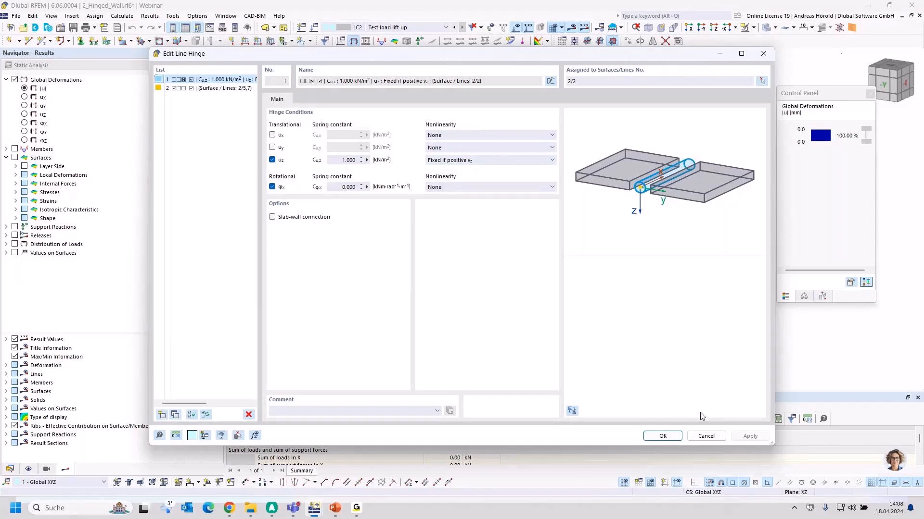
click(706, 437)
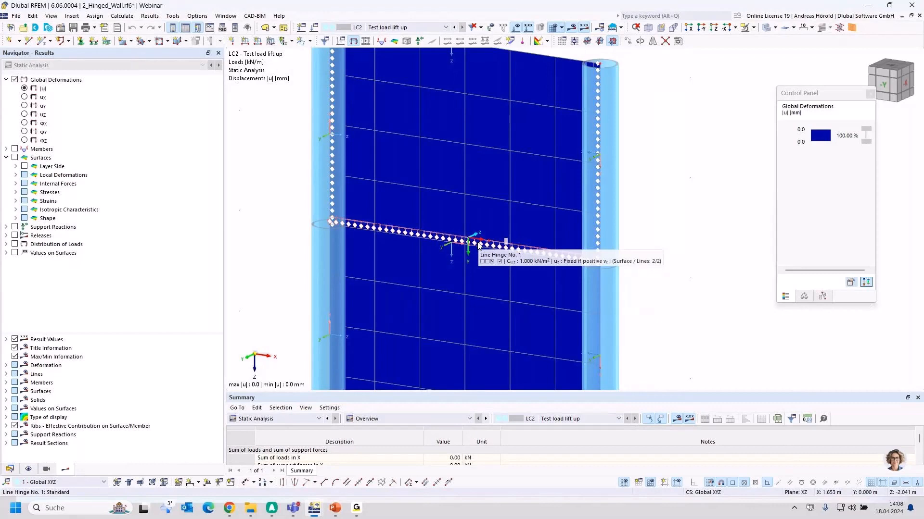
- Display the line hinge axis systems x, y, z and inspect the axes of the horizontal hinge
click(30, 469)
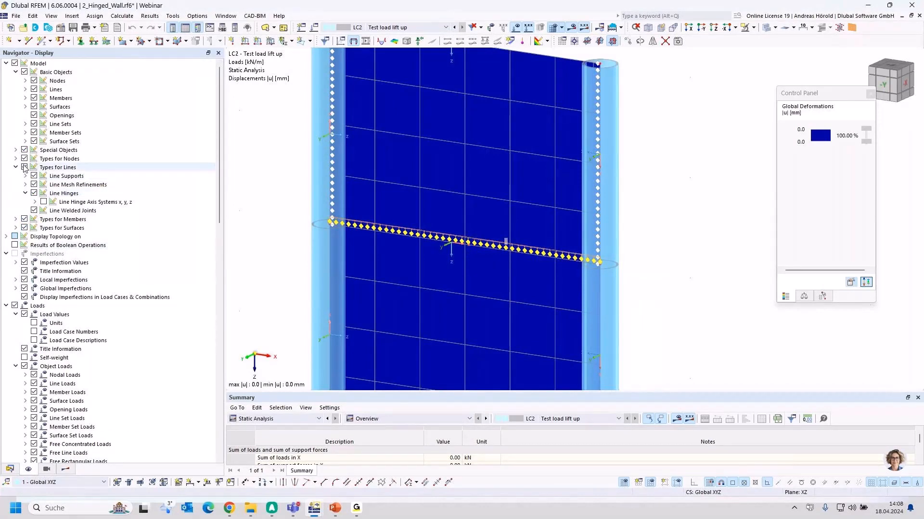
click(44, 202)
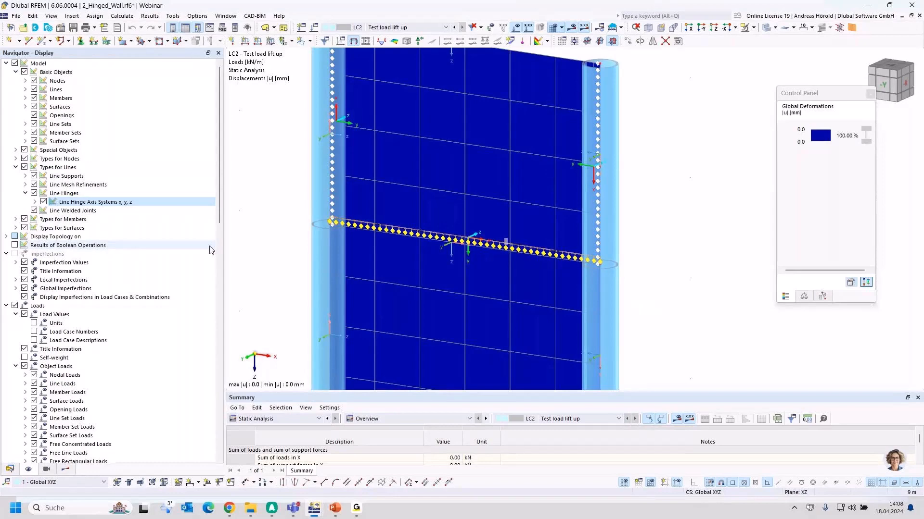
scroll(469, 252, up, 3)
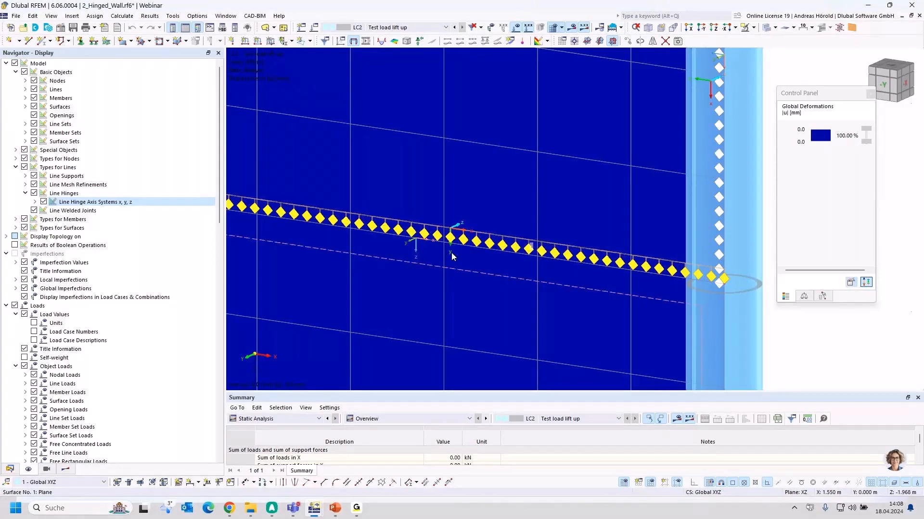
scroll(460, 236, down, 2)
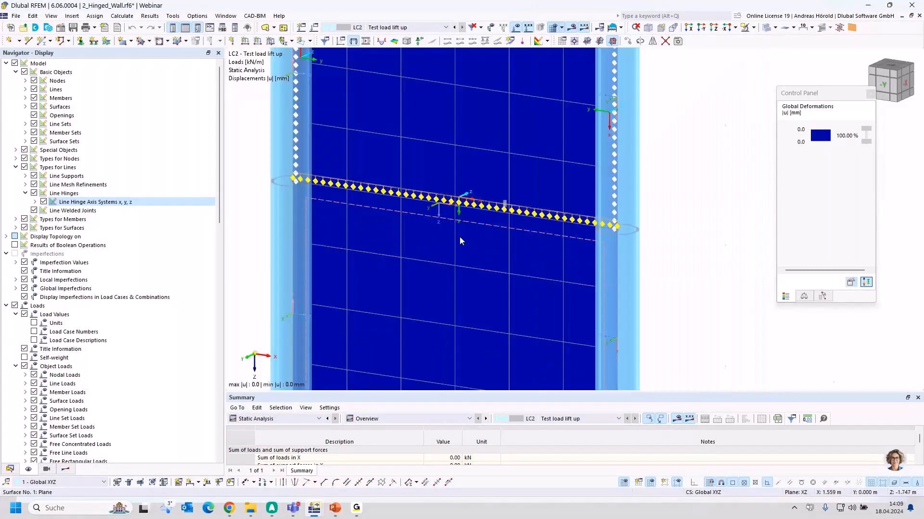
- In the horizontal line hinge between the wall surfaces, set the uz nonlinearity to None and deactivate uz
double_click(493, 208)
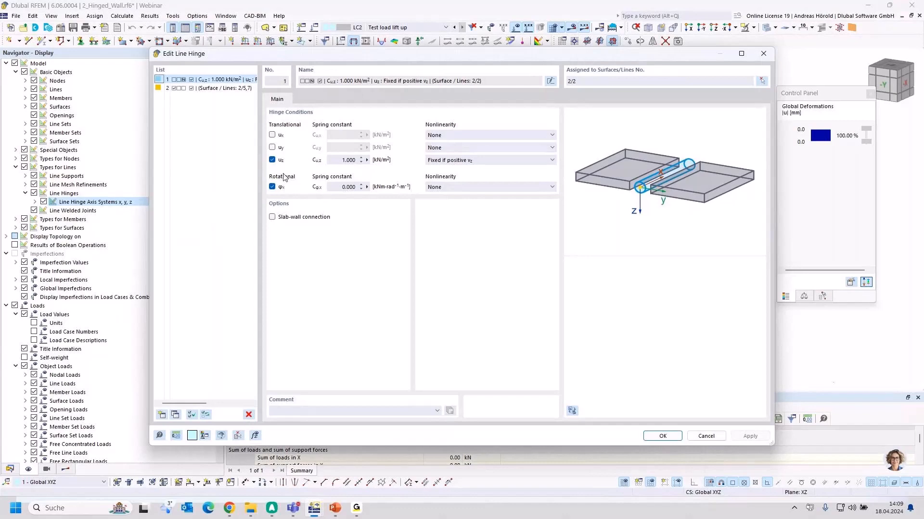
click(487, 165)
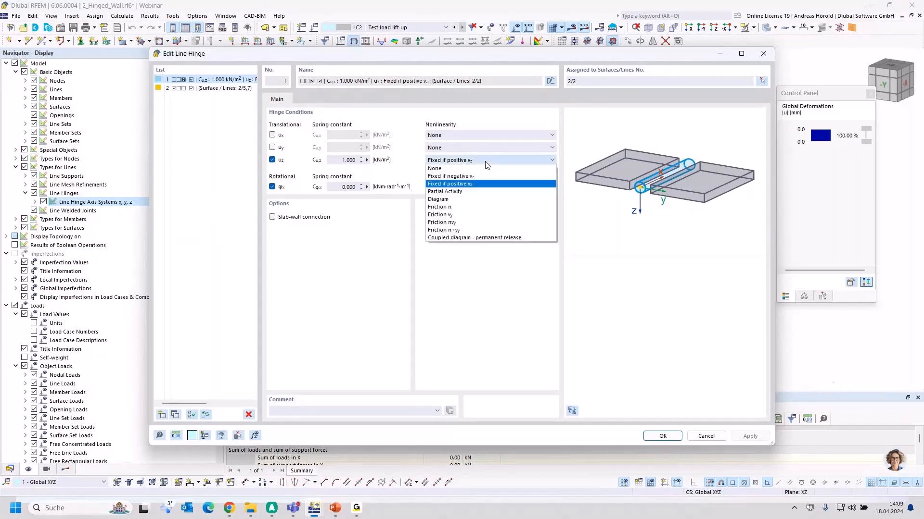
click(481, 170)
click(272, 160)
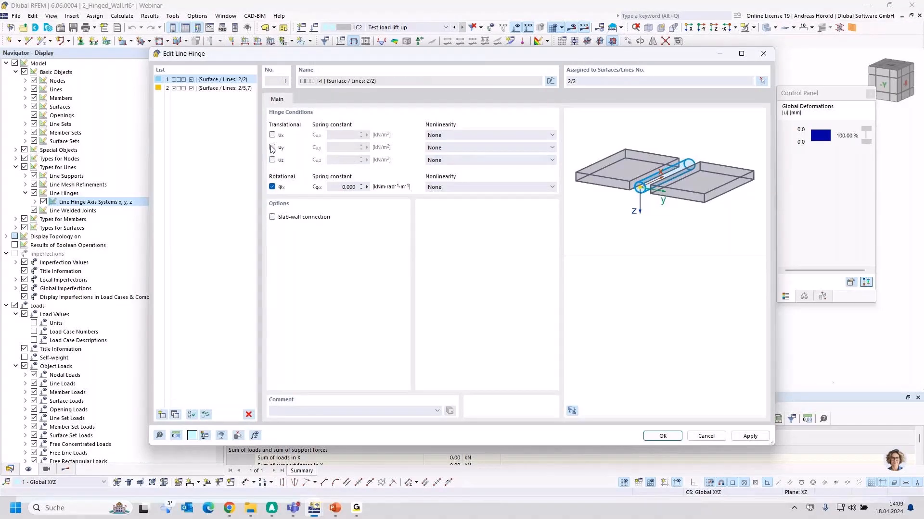
- Activate uy in the horizontal line hinge with a spring constant of 1.000 kN/m² and the nonlinearity Fixed if positive vy
click(273, 148)
click(340, 150)
text(1)
click(472, 149)
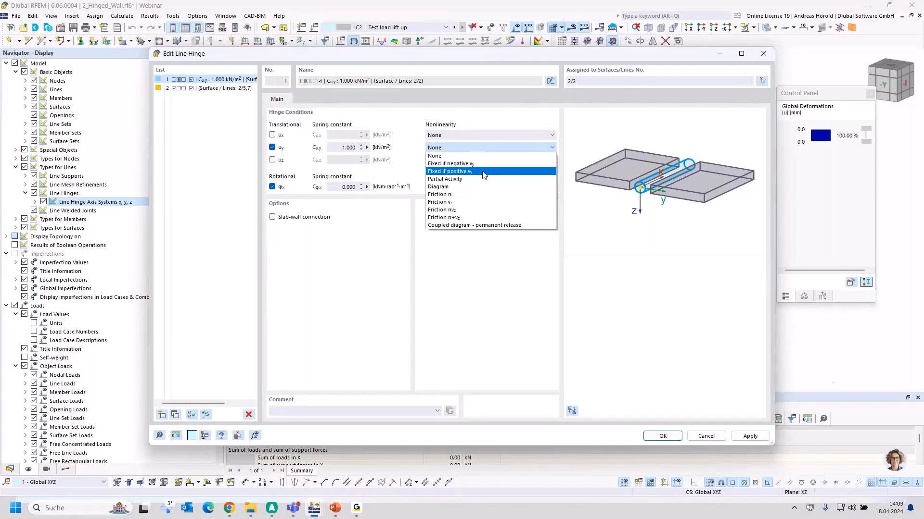
click(483, 172)
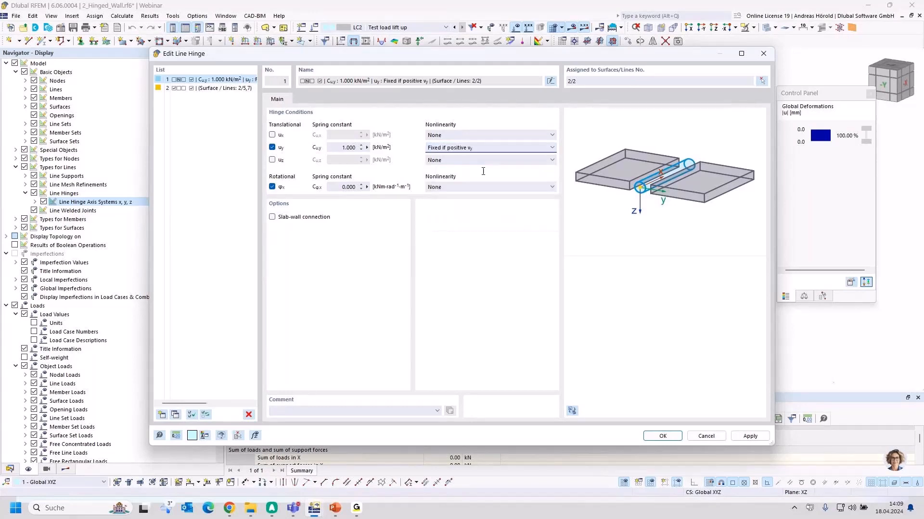
click(659, 437)
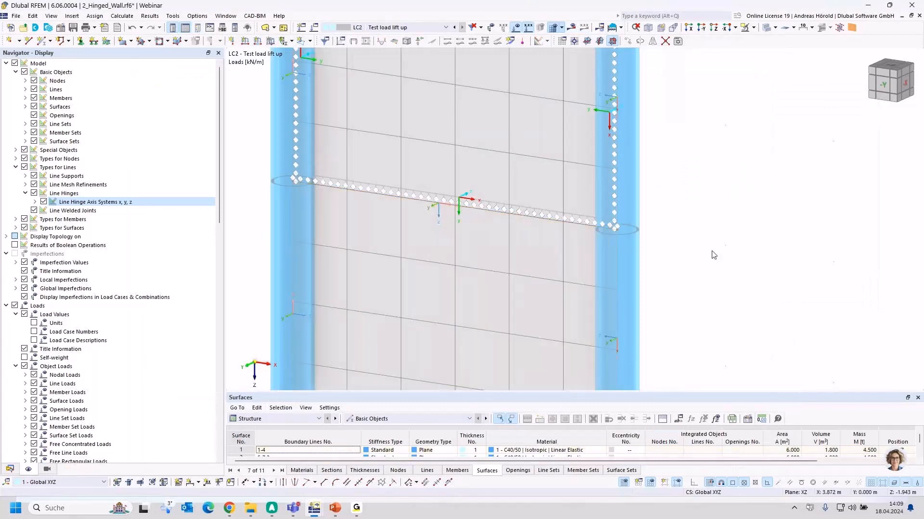
- Calculate and display the global deformations for LC2 - Test load lift up and check the opening at the horizontal hinge
scroll(656, 126, down, 3)
middle_drag(657, 129, 632, 218)
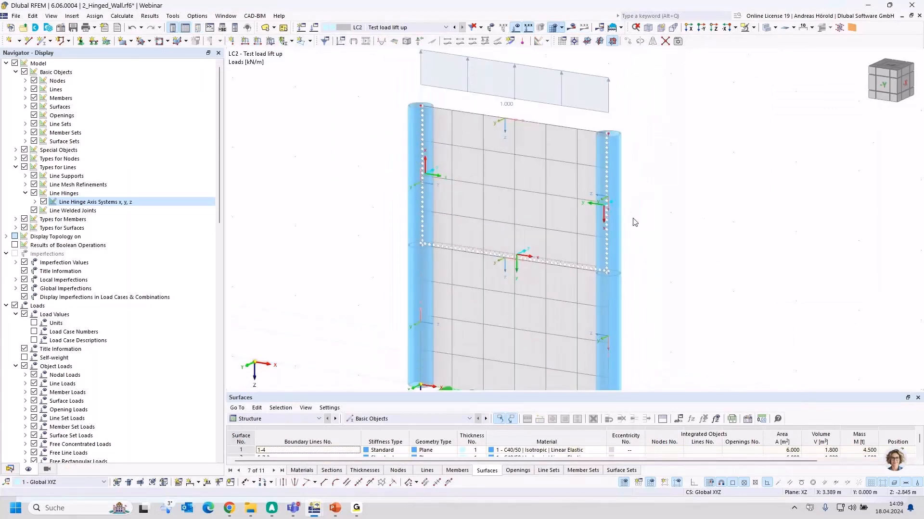
click(571, 27)
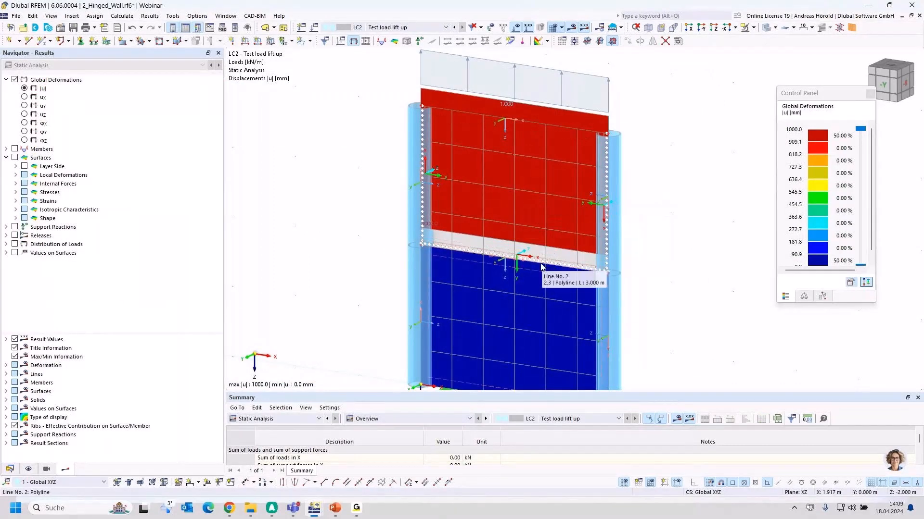
scroll(540, 263, up, 2)
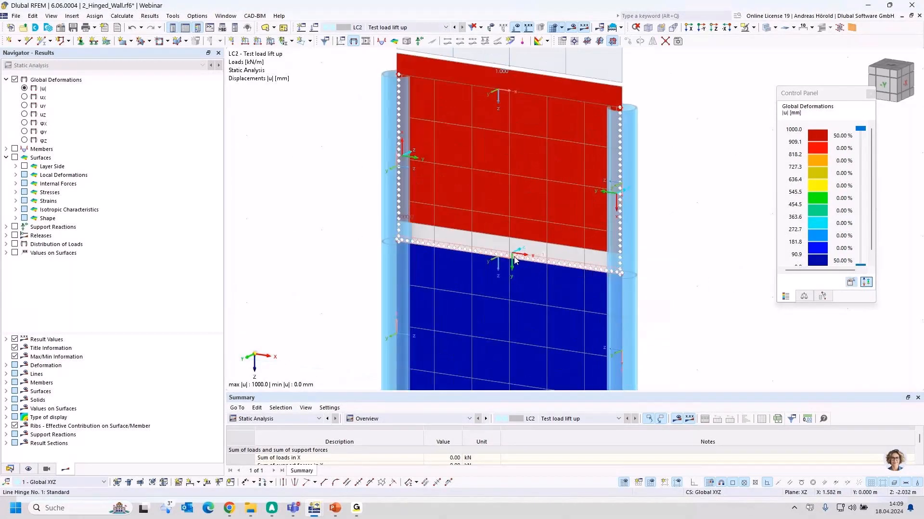
mouse_move(516, 258)
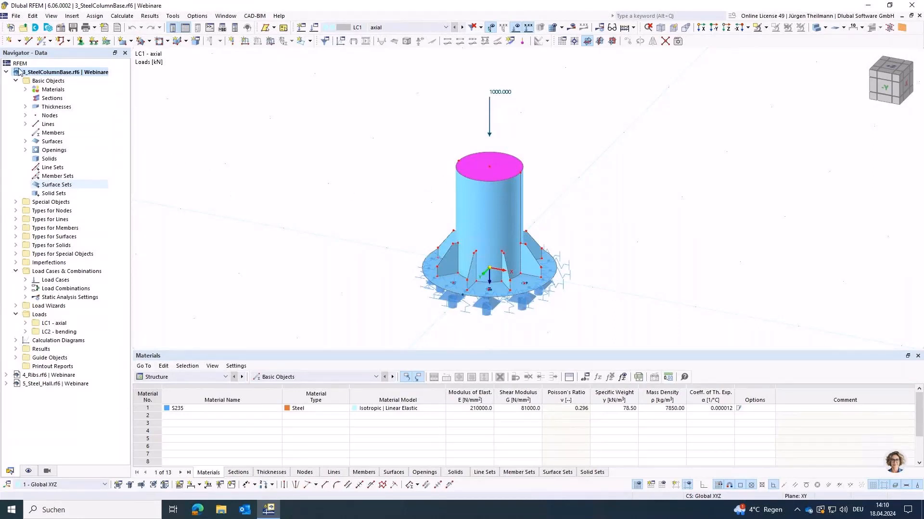
- Browse the available blocks in Dlubal Center, including the 3D frames, and return to the 3_SteelColumnBase model
click(37, 30)
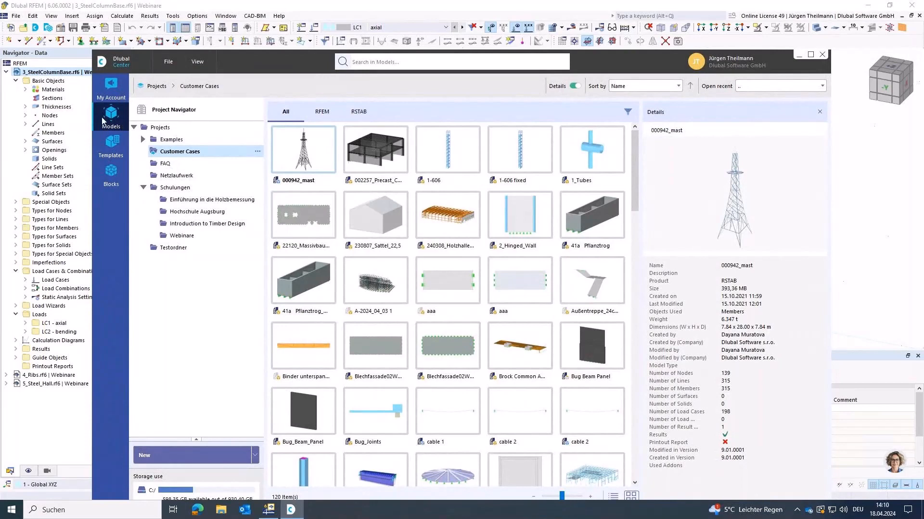
click(118, 178)
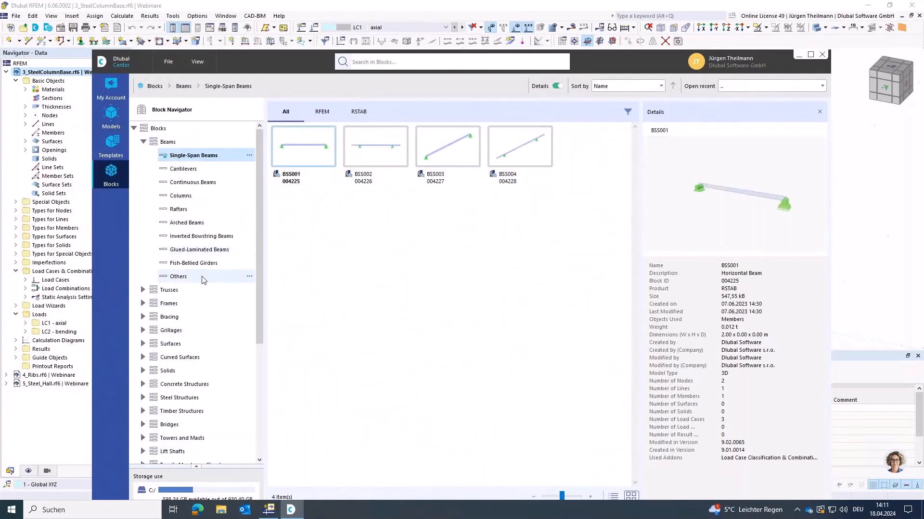
click(143, 290)
click(142, 317)
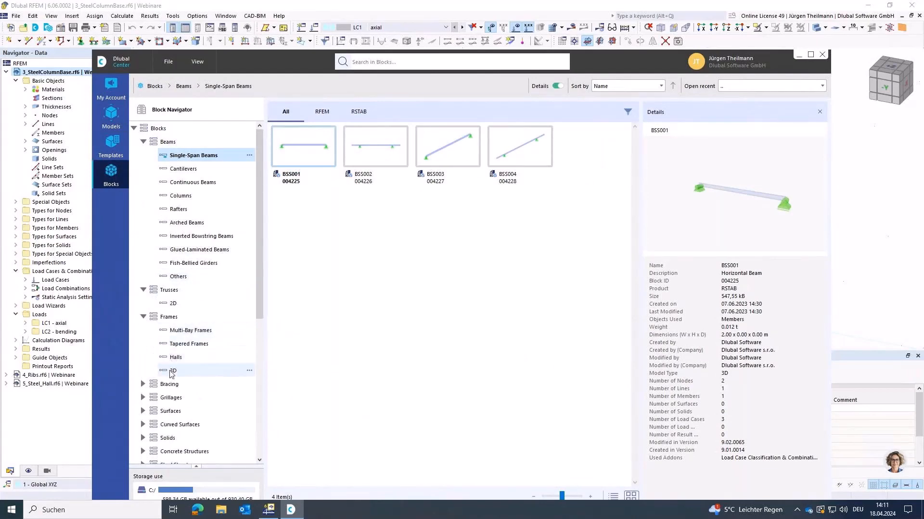
click(172, 373)
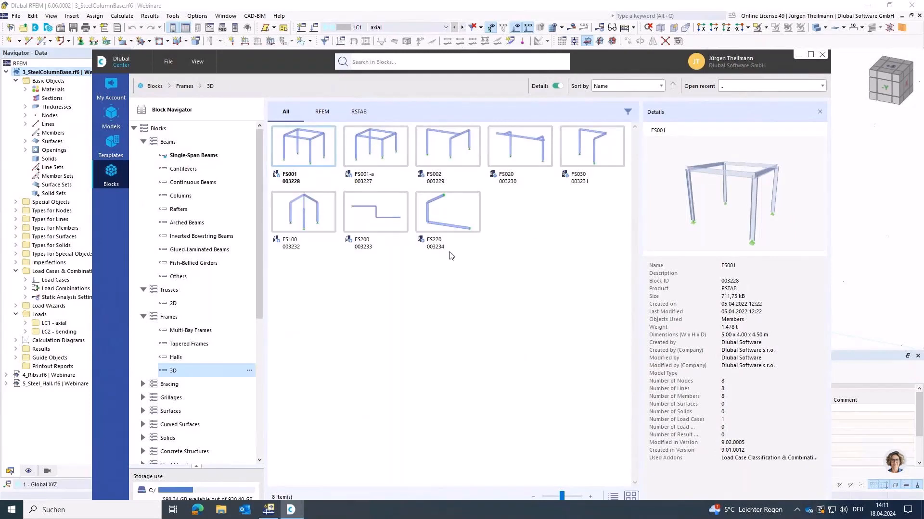
click(823, 56)
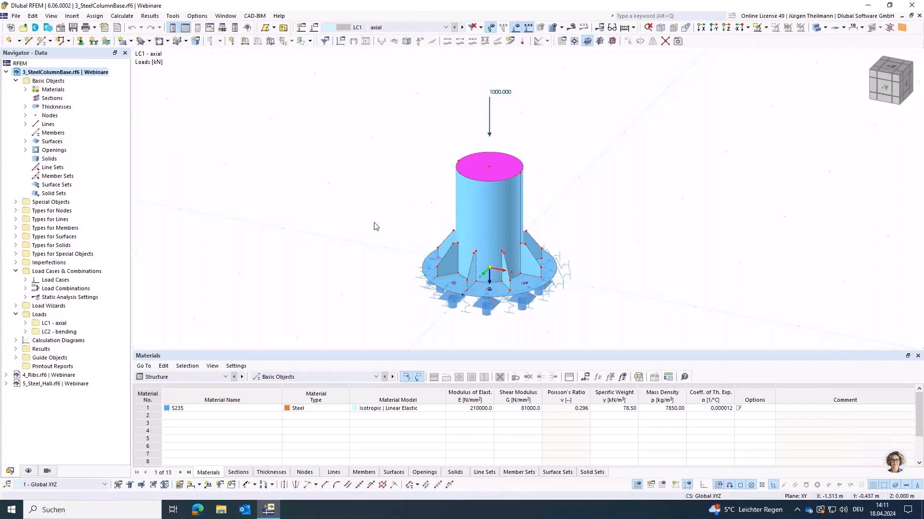
- Start saving the steel column base model as a block and name the block My_Foot
middle_drag(375, 223, 285, 165)
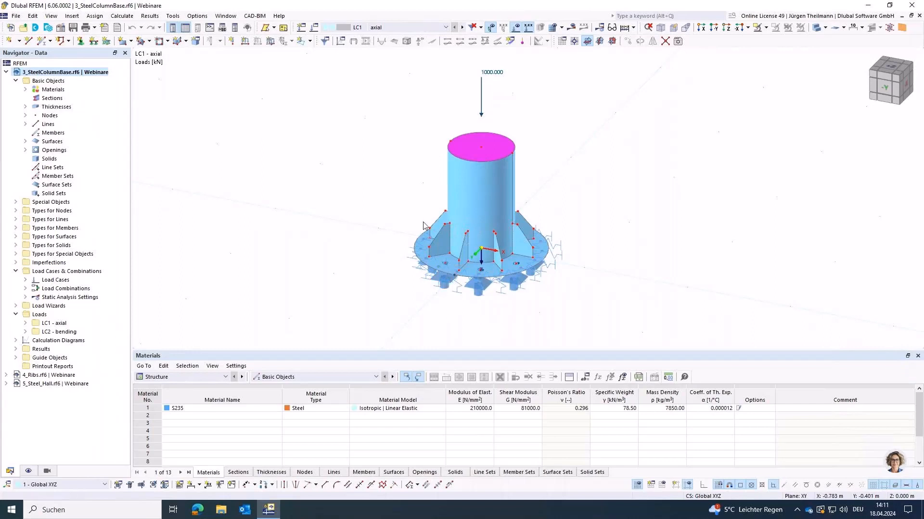
ctrl+middle_drag(545, 283, 522, 272)
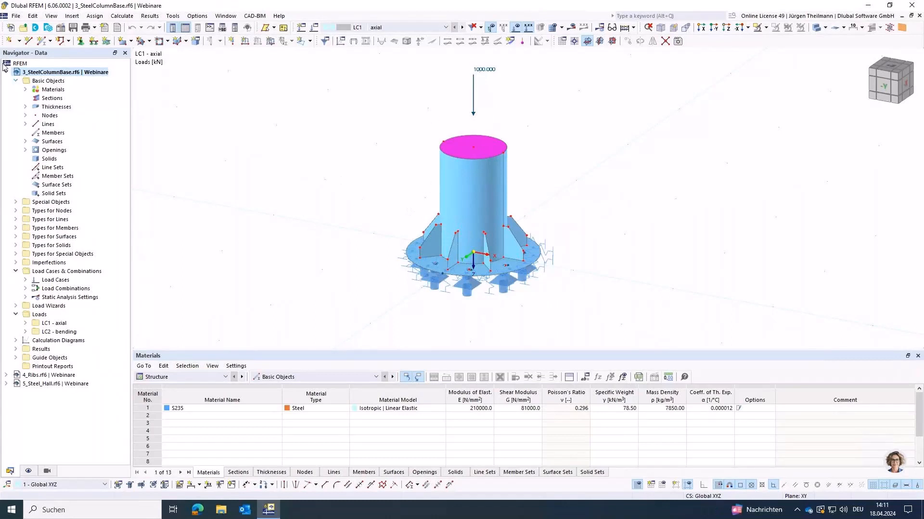
click(16, 16)
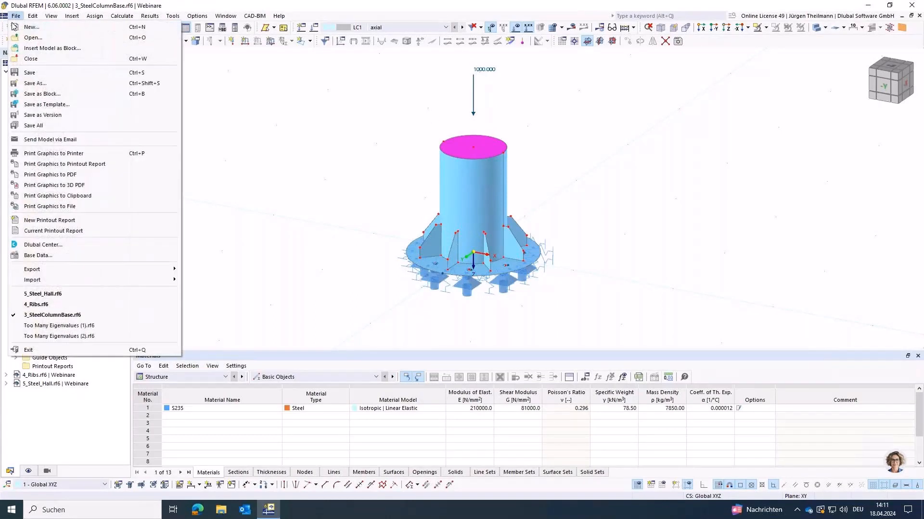
click(42, 95)
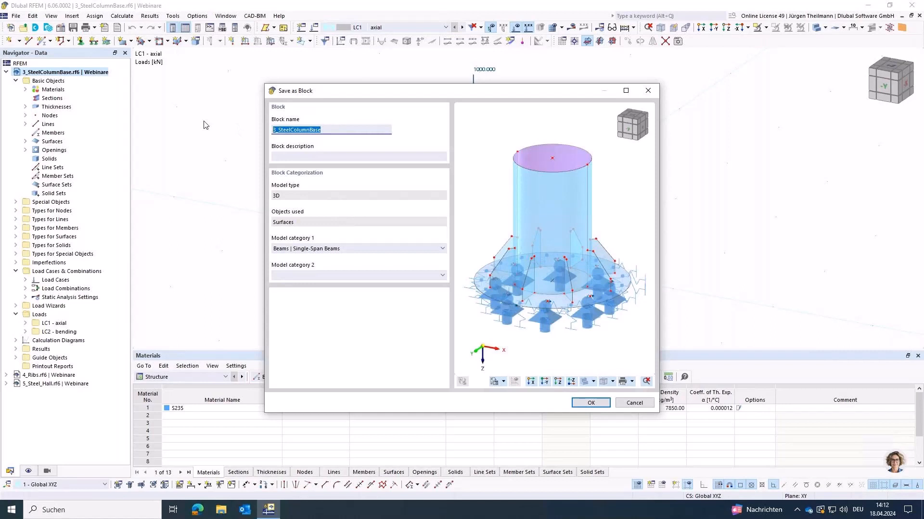
text(My_Foot)
- Set the block's model category 1 to Steel Structures | Columns and save the block
click(443, 250)
click(443, 250)
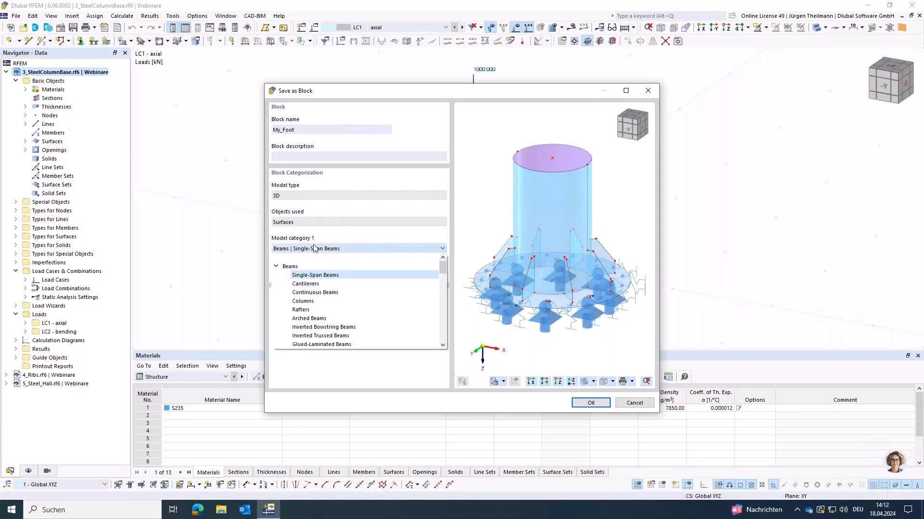
click(277, 266)
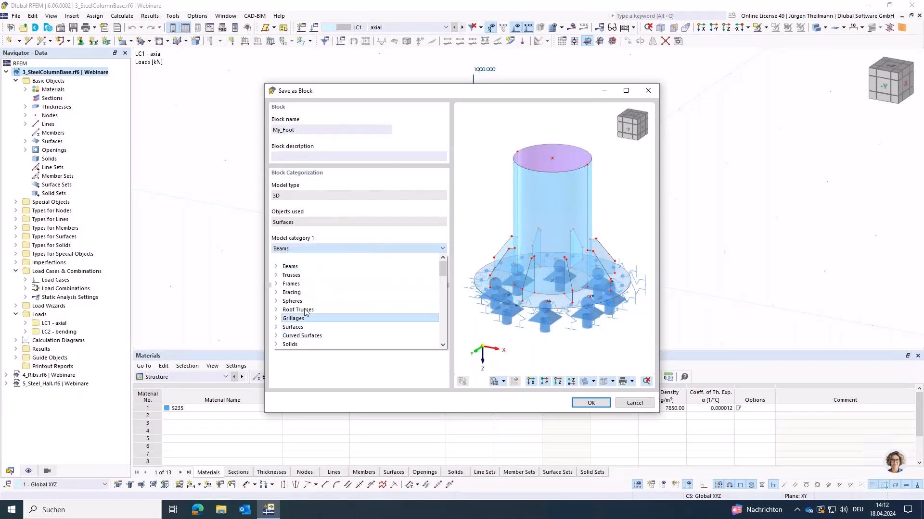
scroll(337, 279, down, 1)
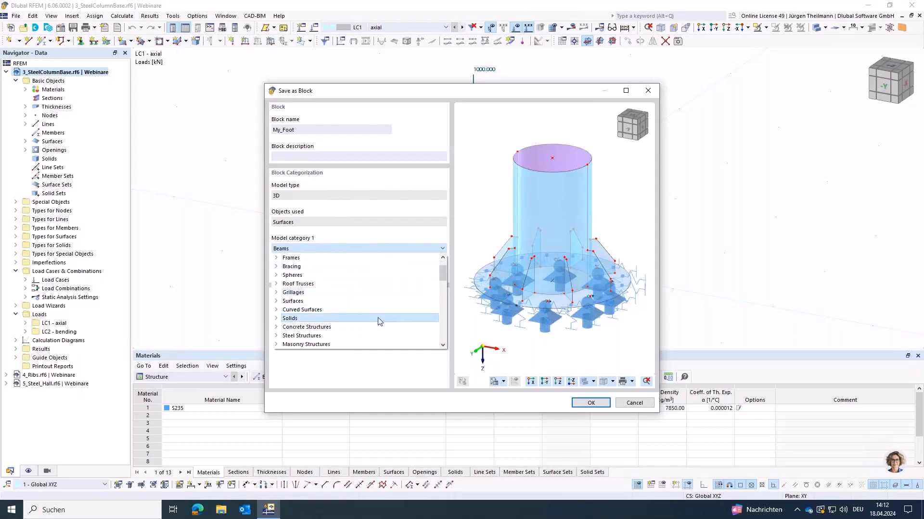
scroll(325, 319, down, 1)
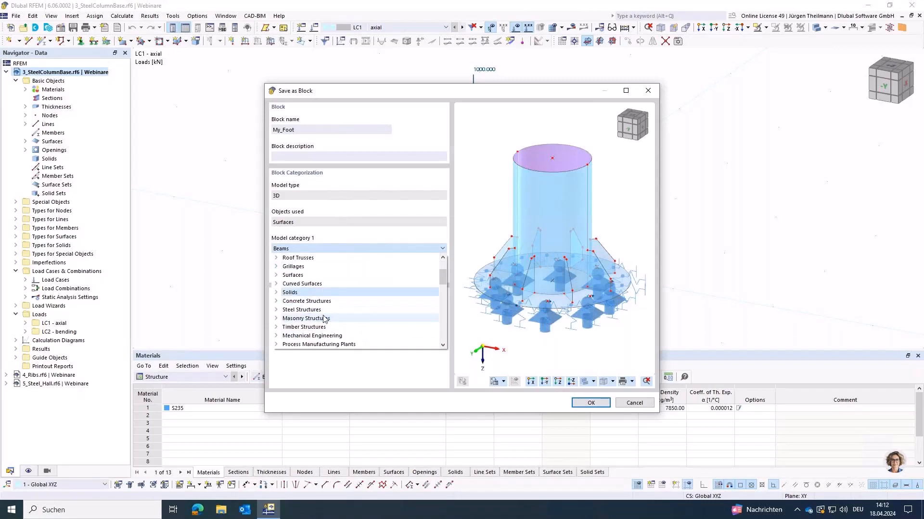
click(278, 310)
scroll(303, 317, down, 1)
click(311, 320)
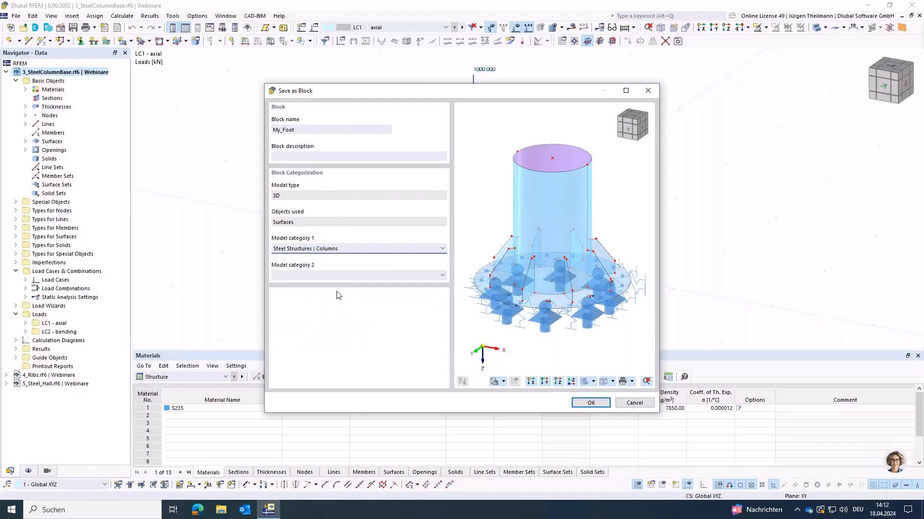
click(590, 404)
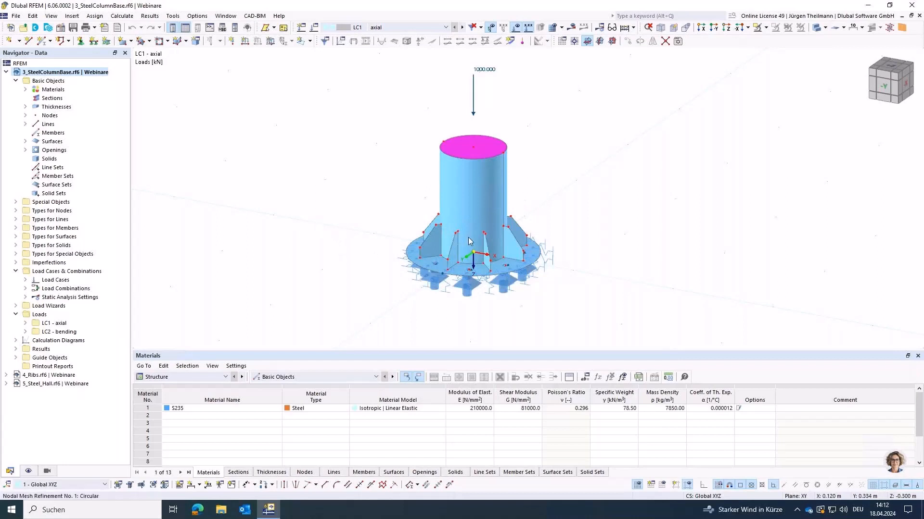
- Choose the My_Foot block from the Steel Structures Columns category for insertion into the column base model
middle_drag(472, 185, 271, 162)
scroll(259, 219, down, 3)
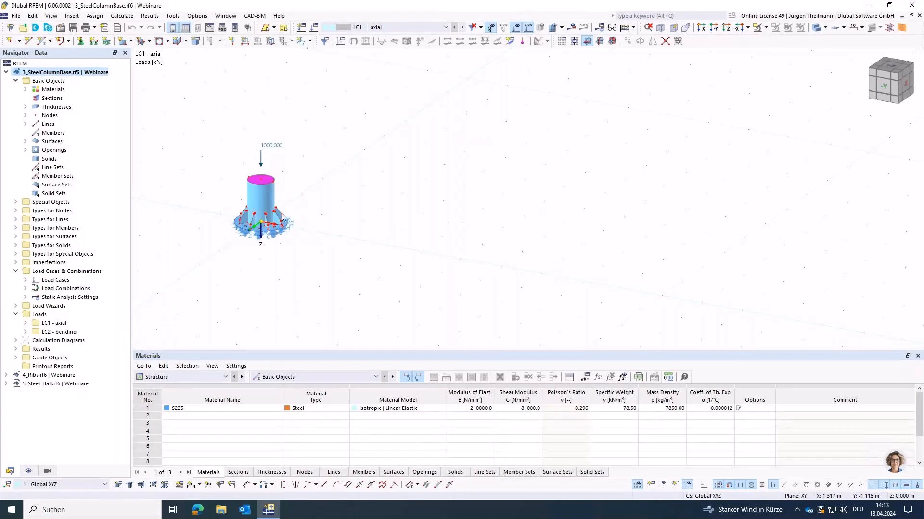
click(50, 30)
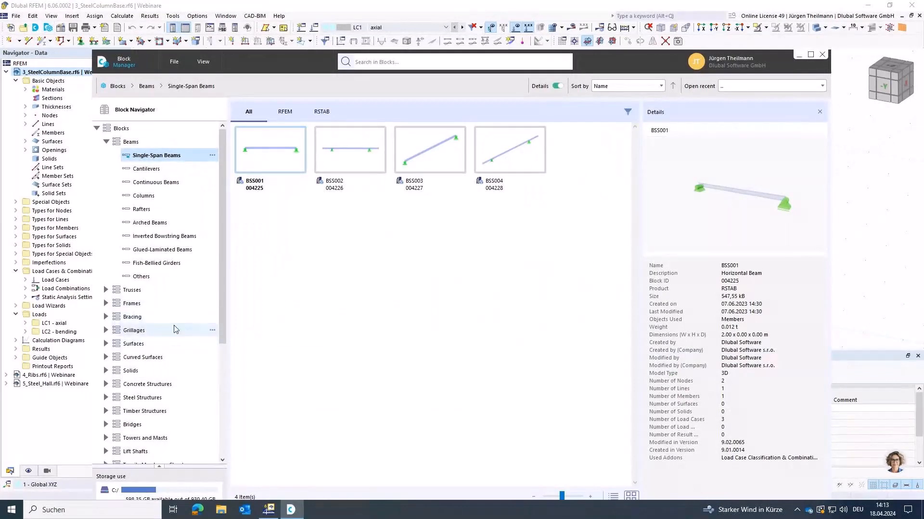
click(105, 398)
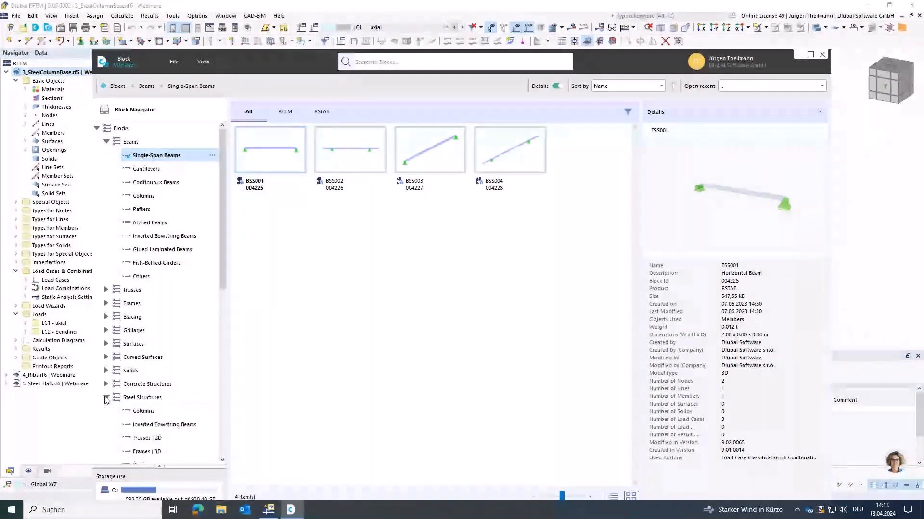
click(137, 412)
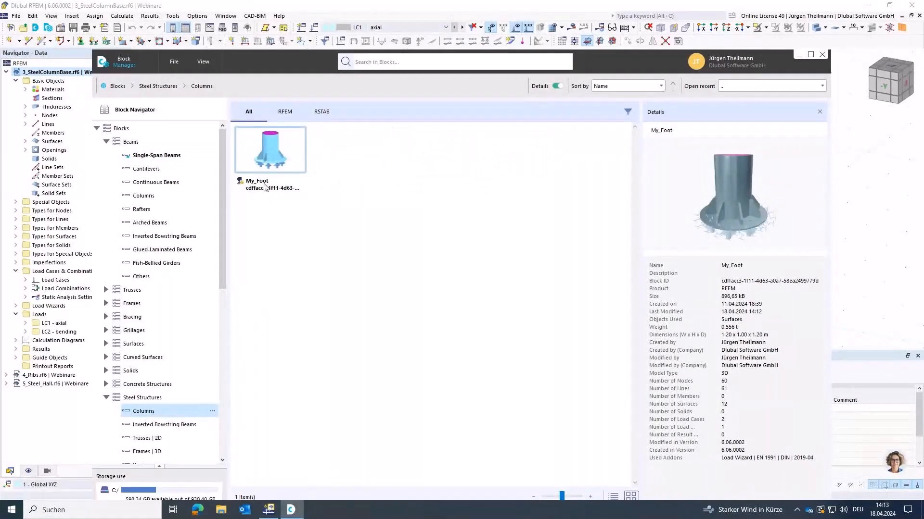
double_click(275, 150)
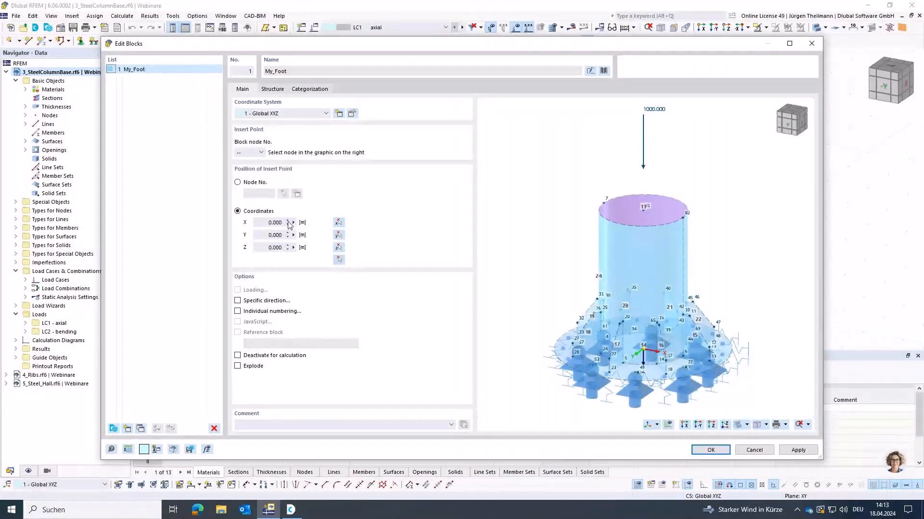
- Place the My_Foot block with its insert point picked in the model at X 0, Y -10, Z 0 m
click(339, 260)
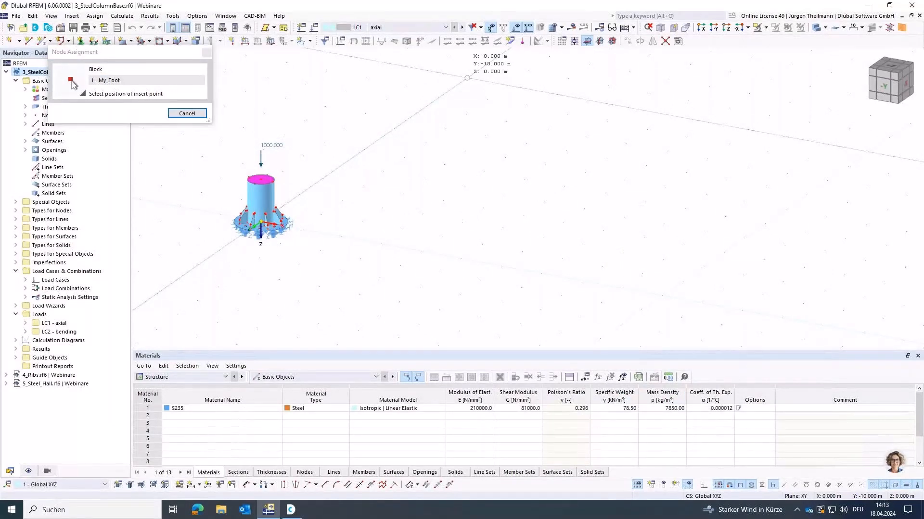
click(467, 78)
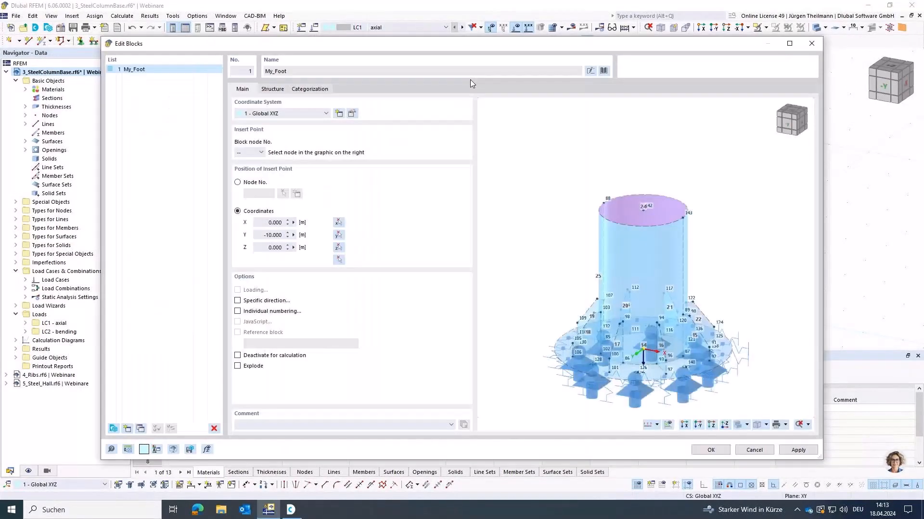
click(711, 451)
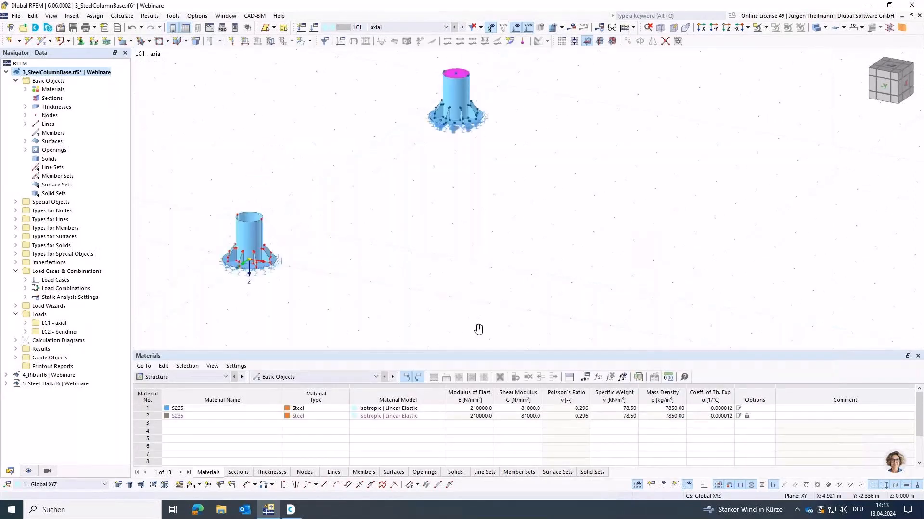
middle_drag(287, 291, 342, 233)
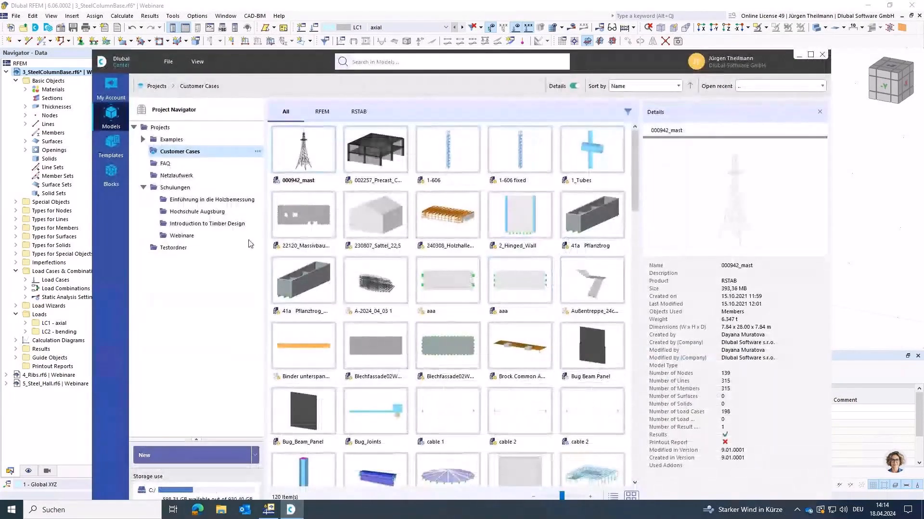
- Find the My_Foot block under Steel Structures Columns in Dlubal Center and open its file location
click(117, 172)
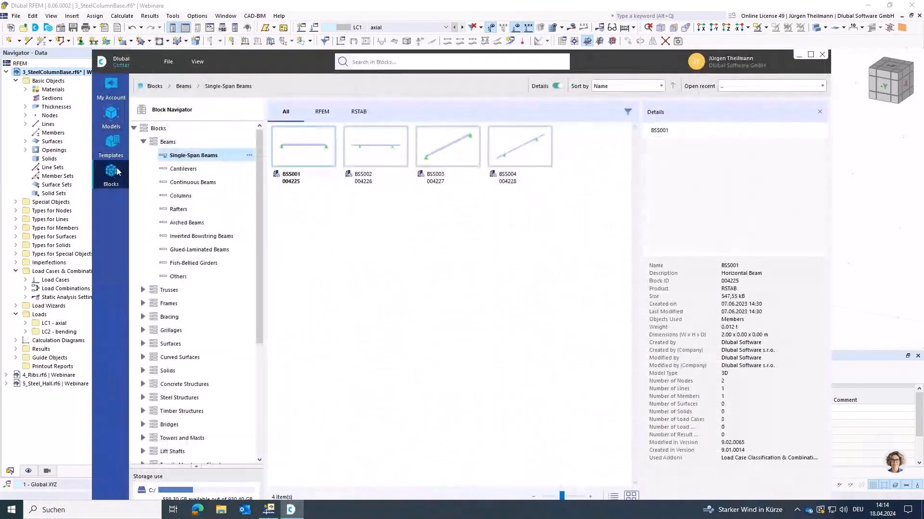
click(143, 398)
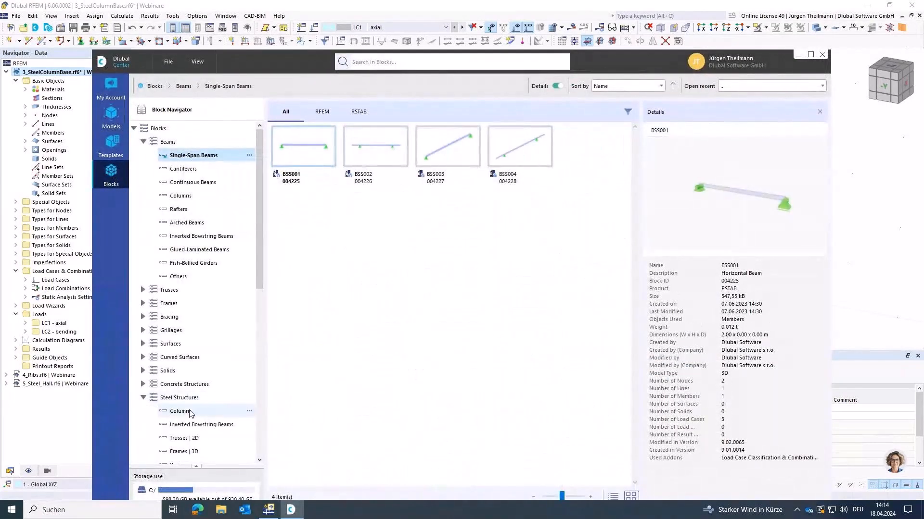
click(180, 411)
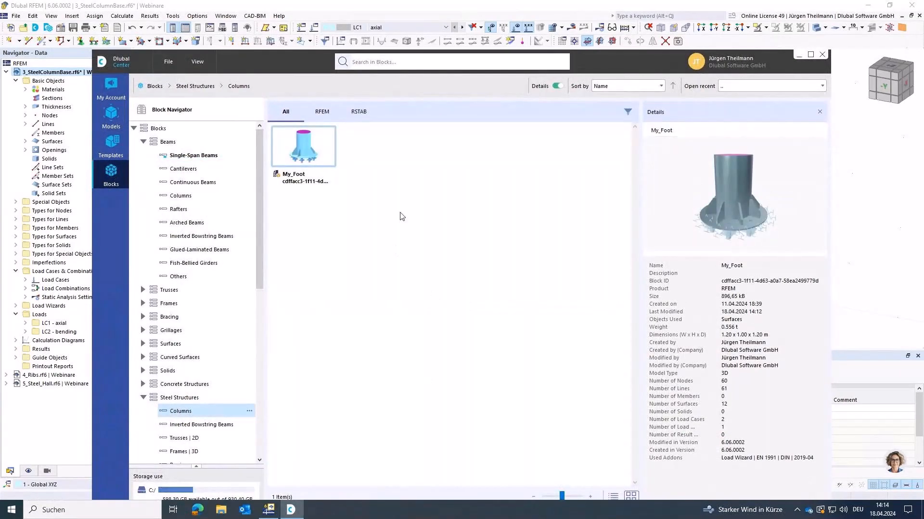
right_click(308, 143)
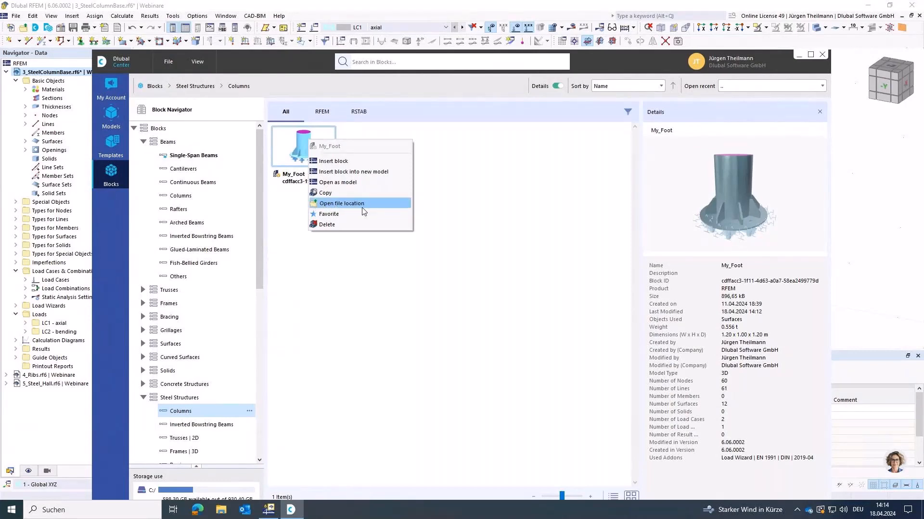
click(326, 204)
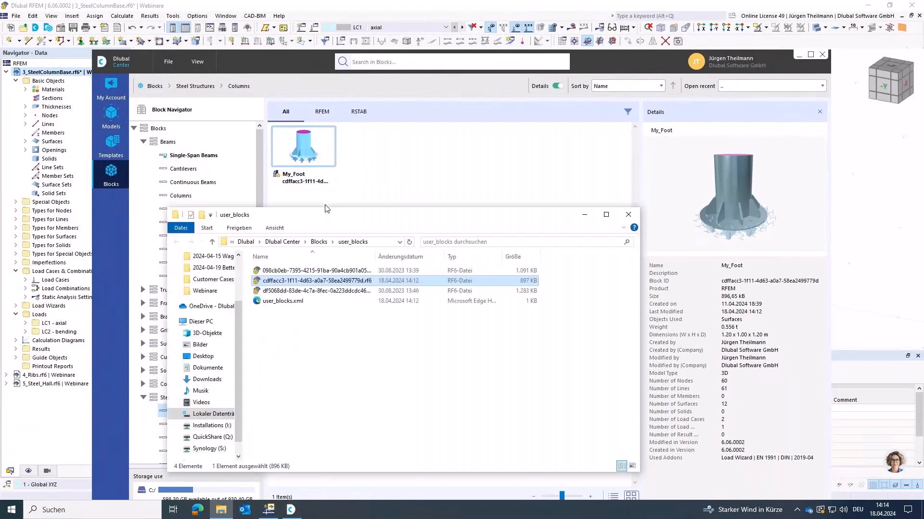
drag(356, 220, 365, 172)
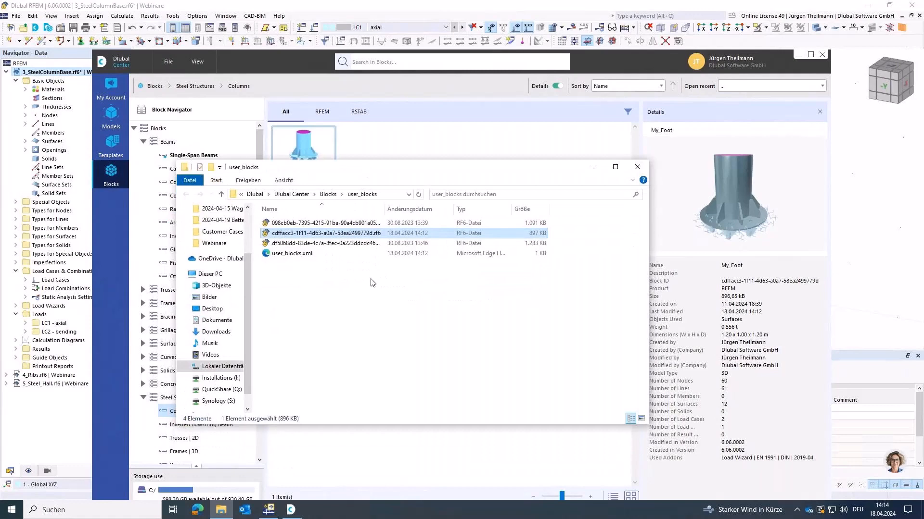
- Trace the block storage path up to the Dlubal folder in AppData\Local, and return to the user_blocks folder
click(222, 196)
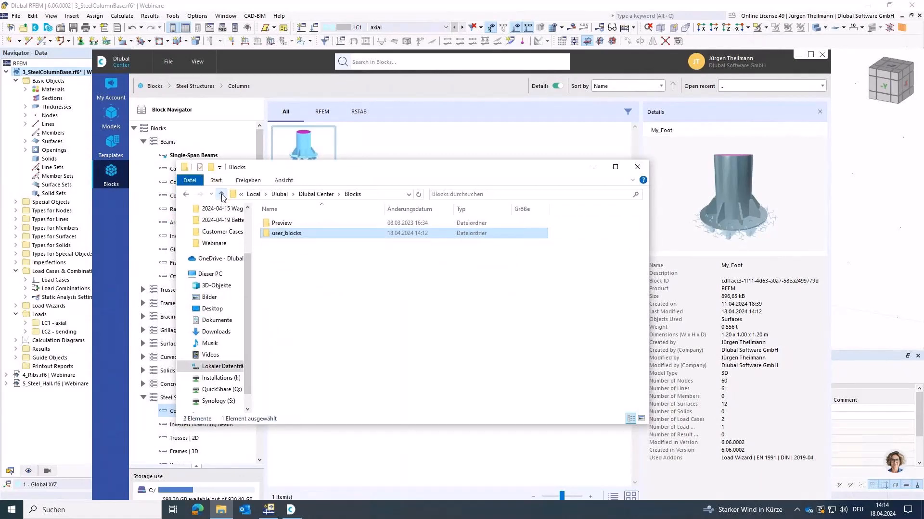
click(222, 195)
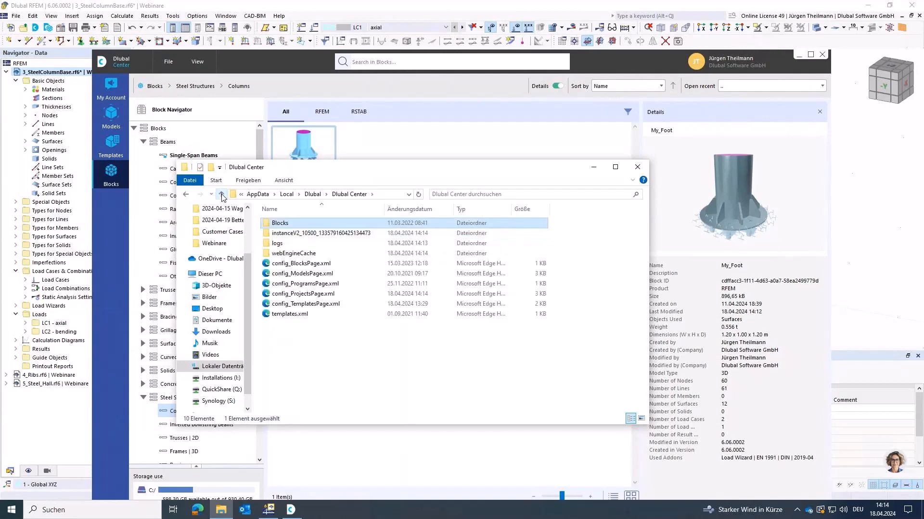
click(222, 195)
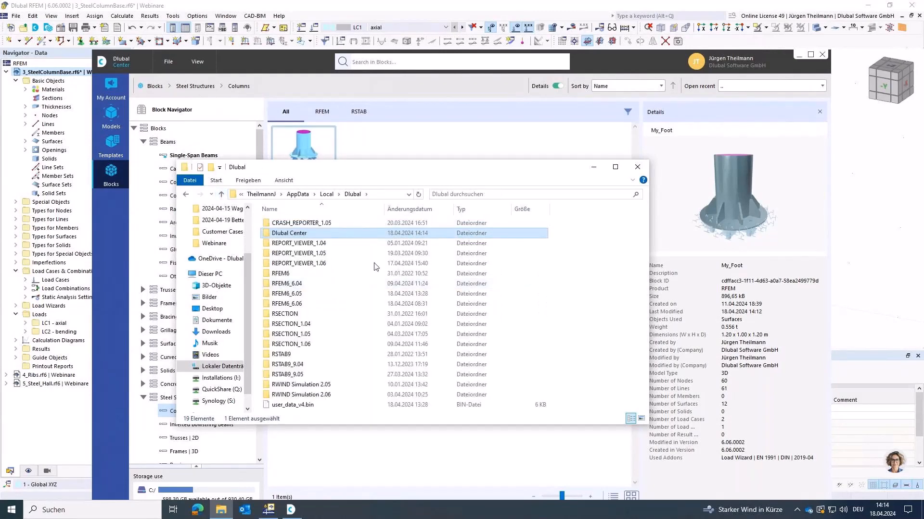
click(383, 195)
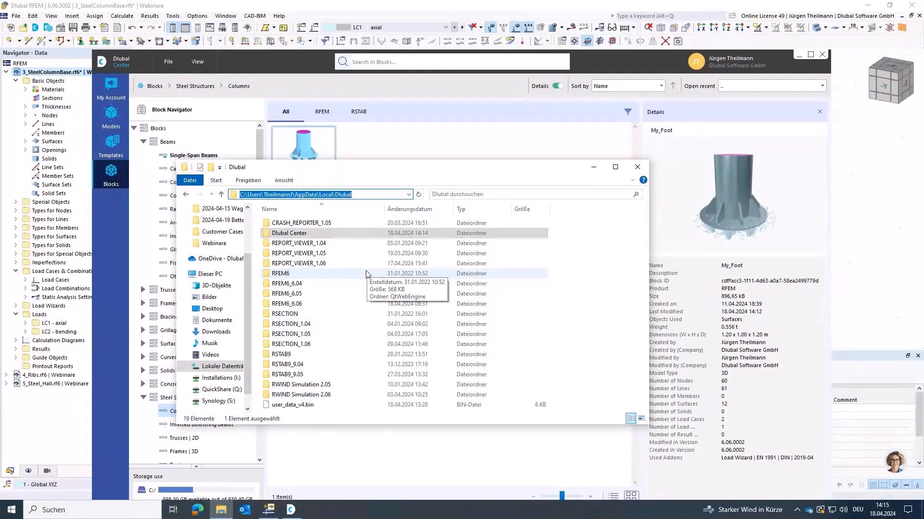
double_click(267, 234)
double_click(267, 226)
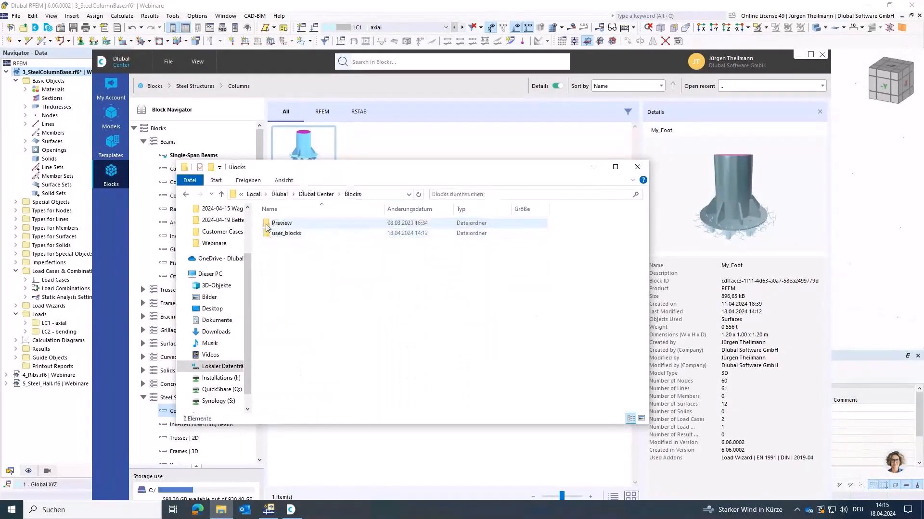
double_click(267, 234)
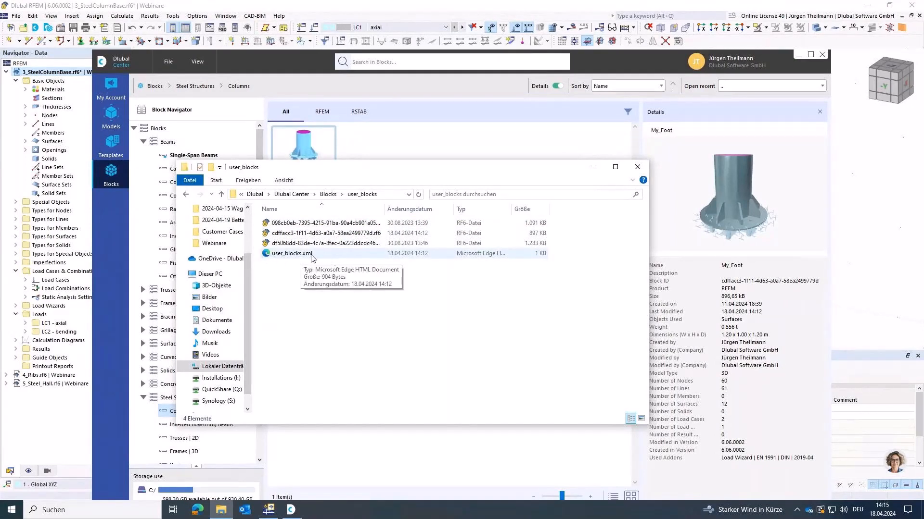
- Open user_blocks.xml in the browser and search it for My_foot
double_click(287, 254)
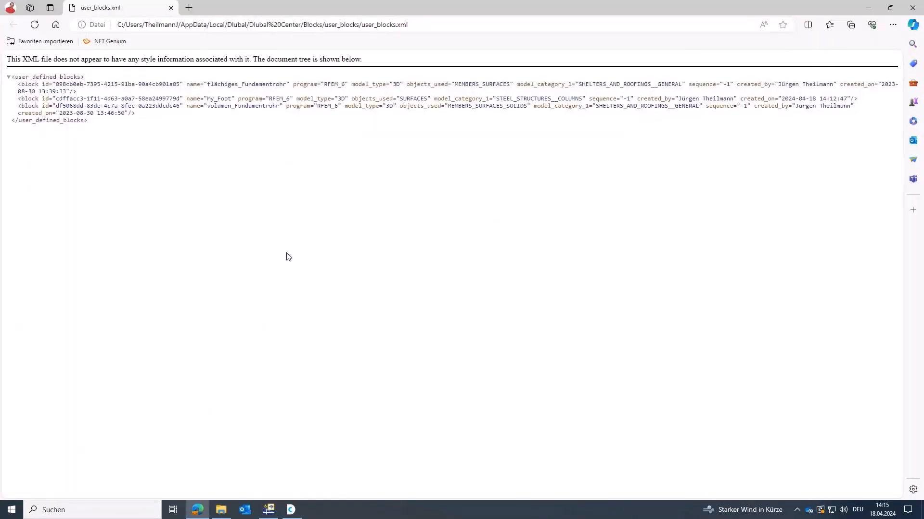
key(ctrl+f)
text(My)
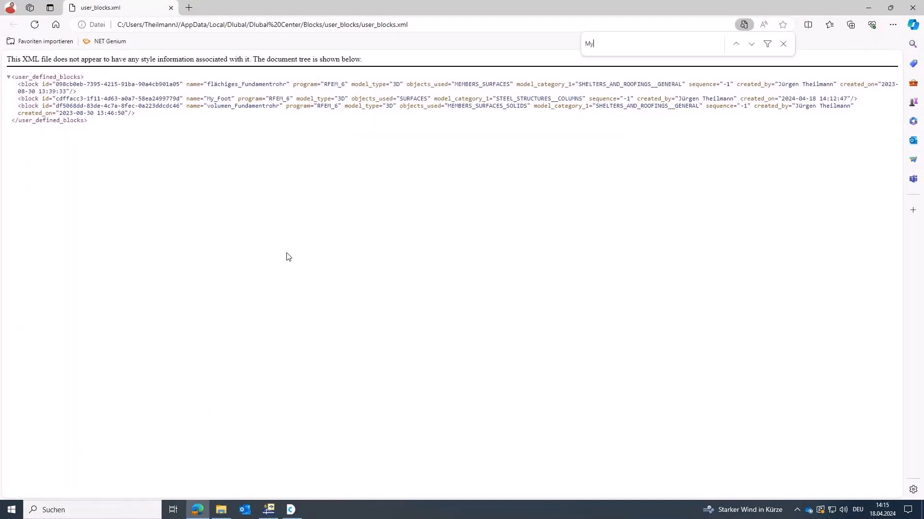
text(_foot)
- Examine the complete My_Foot entry and its block ID in the XML, and return to the user_blocks folder
drag(19, 101, 853, 99)
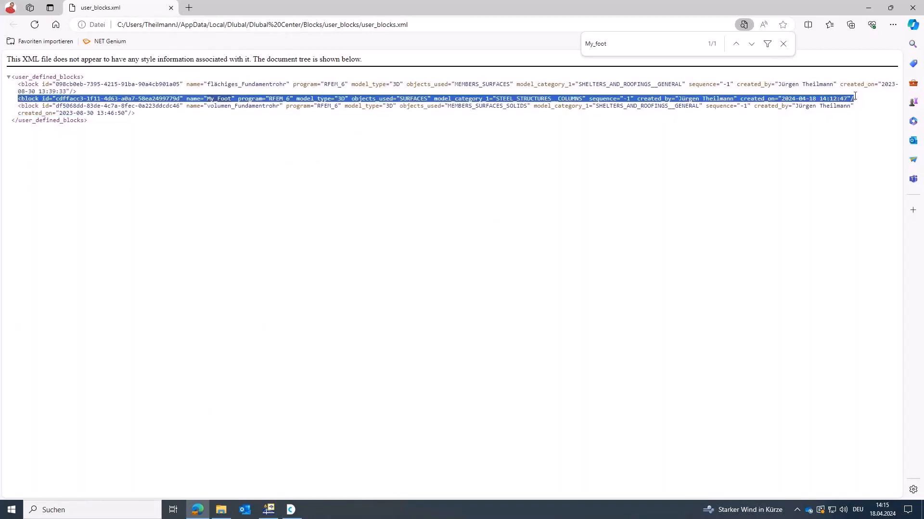
click(857, 98)
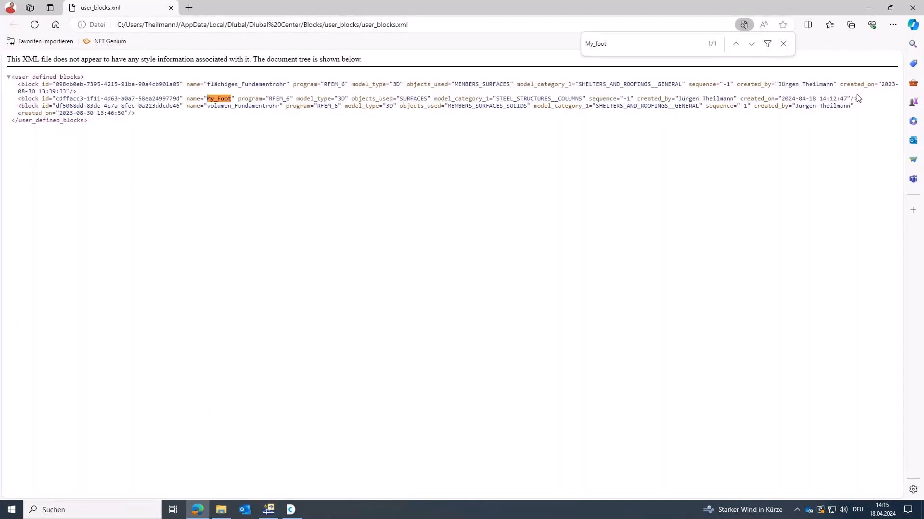
triple_click(861, 98)
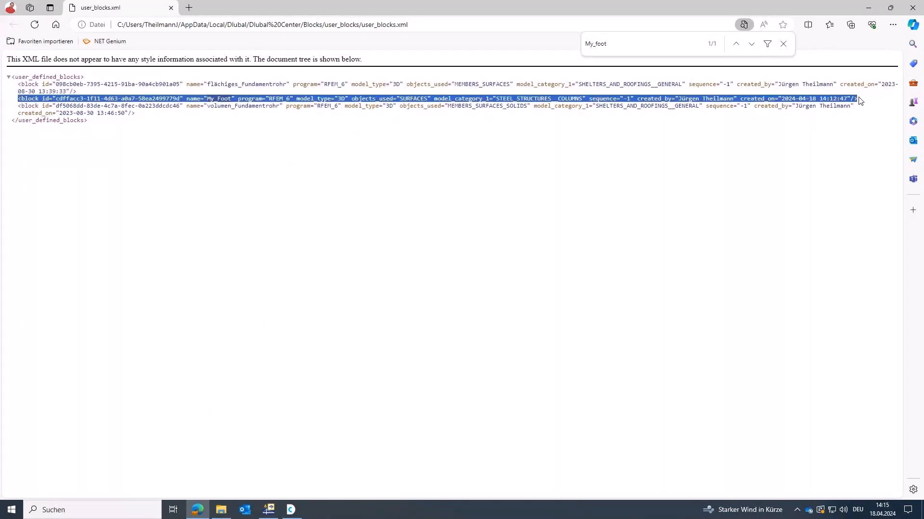
click(64, 102)
drag(56, 100, 180, 99)
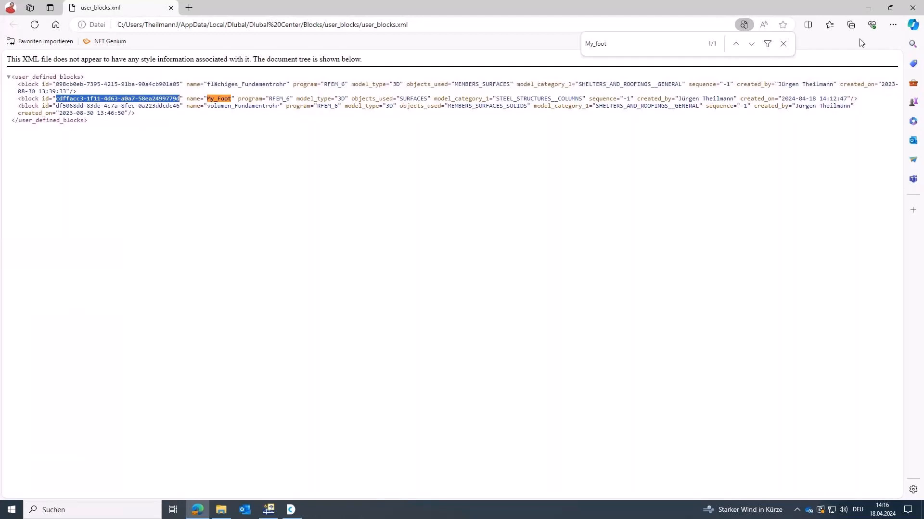
click(868, 10)
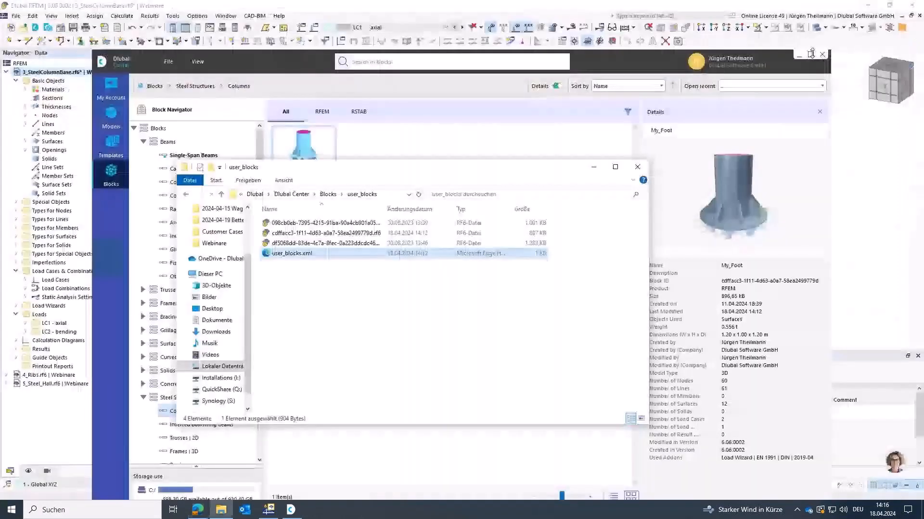
- Copy the RF6 file whose name matches the My_Foot block ID in the user_blocks folder
click(359, 257)
drag(358, 256, 366, 211)
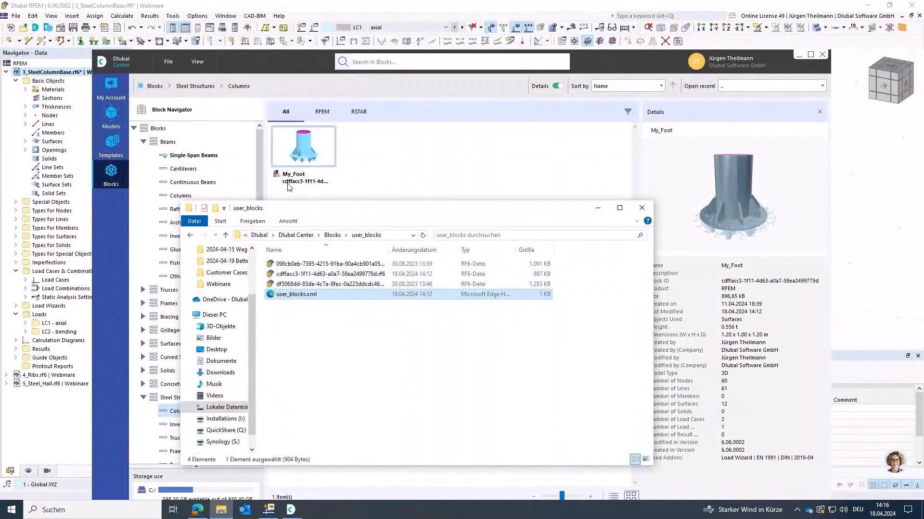
click(271, 276)
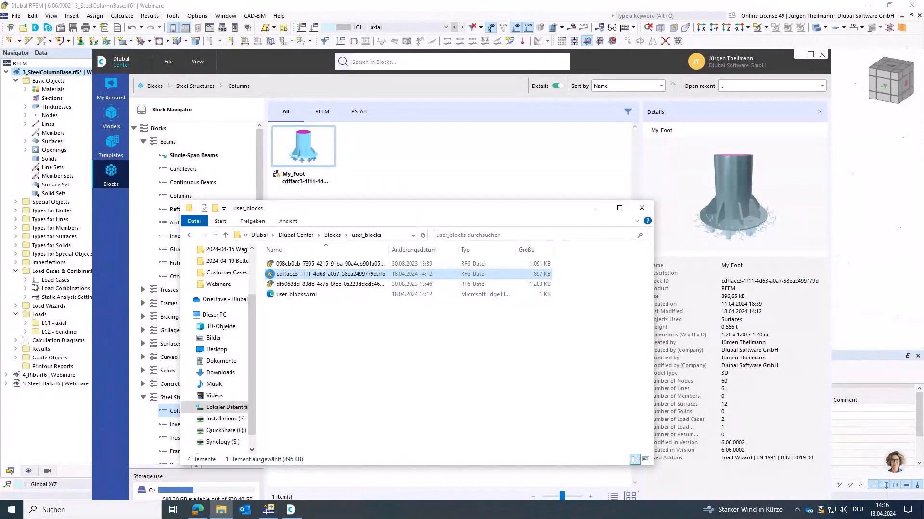
right_click(271, 278)
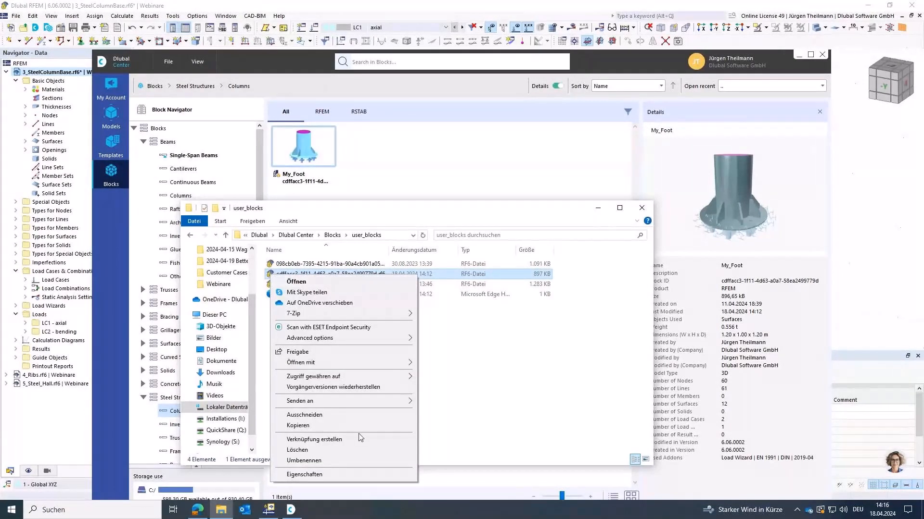
click(329, 426)
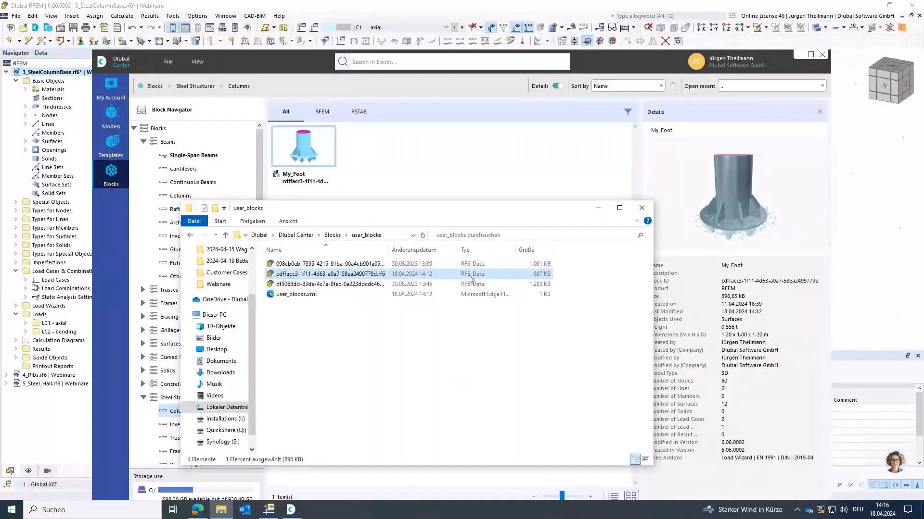
- Open the My_Foot block's RF6 file as a model in RFEM 6.06 and look up the Save as Block command
double_click(271, 275)
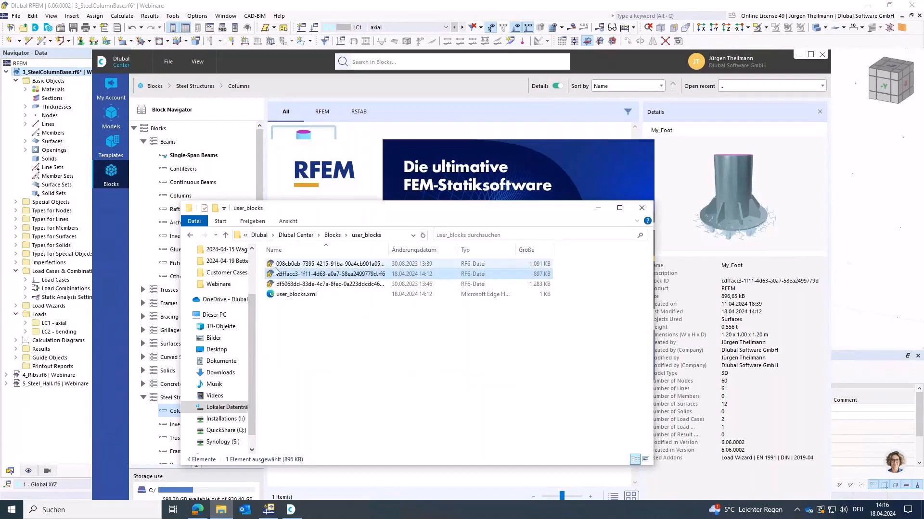
right_click(272, 276)
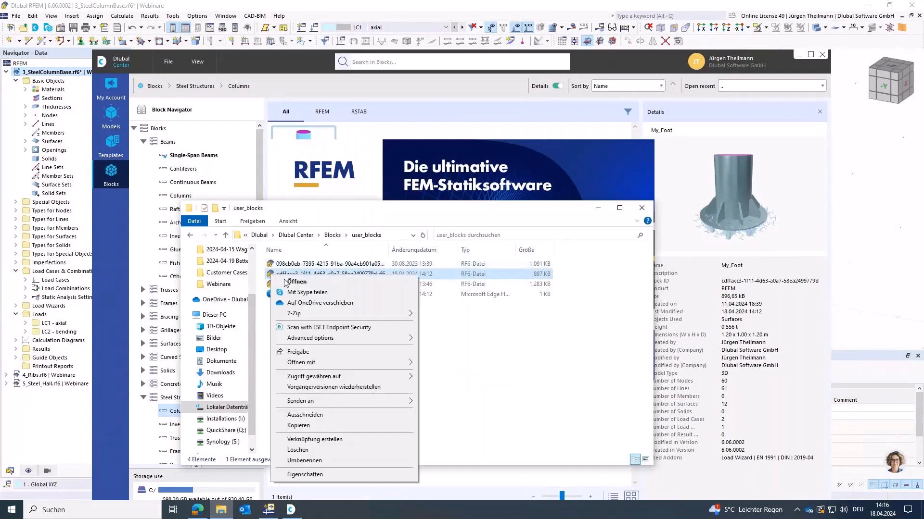
mouse_move(385, 364)
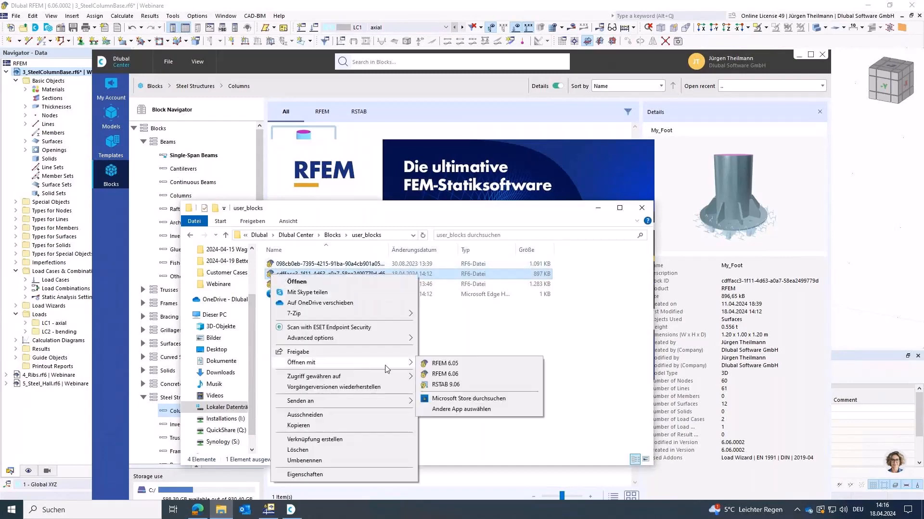
click(444, 374)
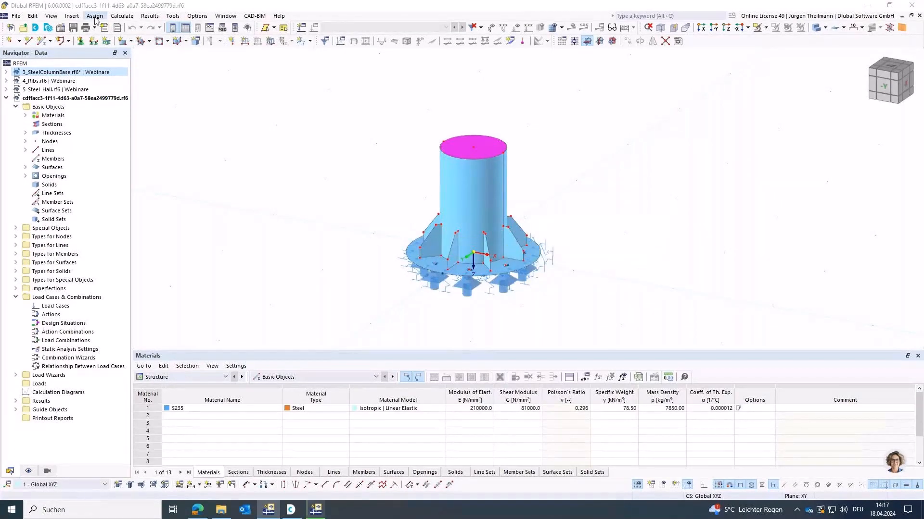
click(20, 19)
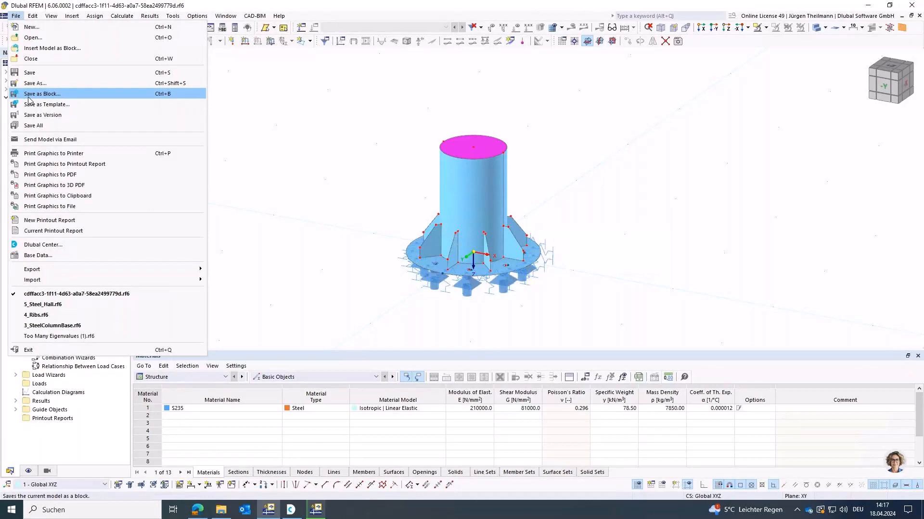
click(19, 17)
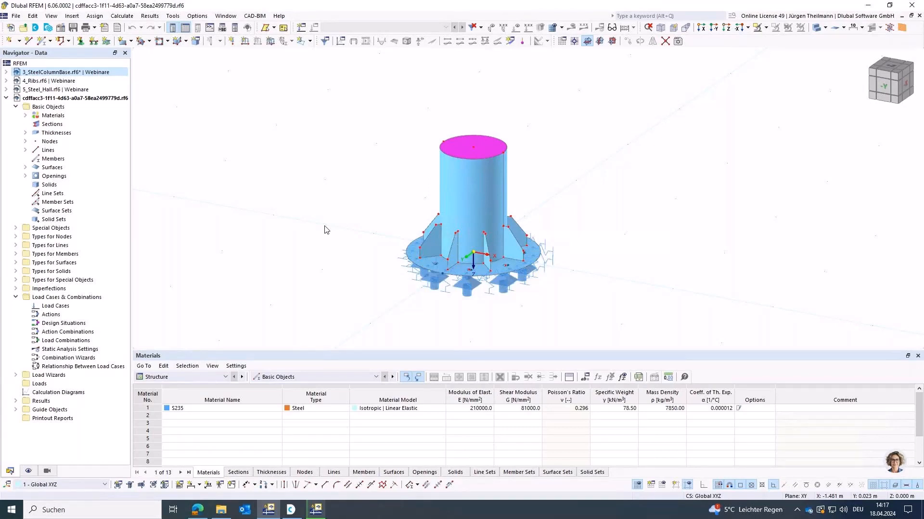
- Switch to the 4_Ribs.rf6 model and bring the whole ribbed slab into view
click(6, 99)
click(30, 82)
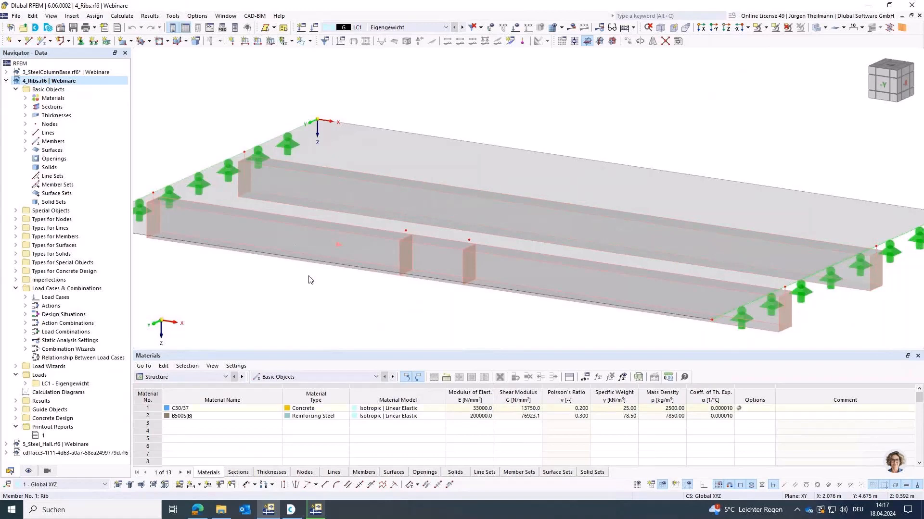
scroll(385, 314, down, 1)
scroll(409, 315, down, 1)
middle_drag(430, 316, 455, 200)
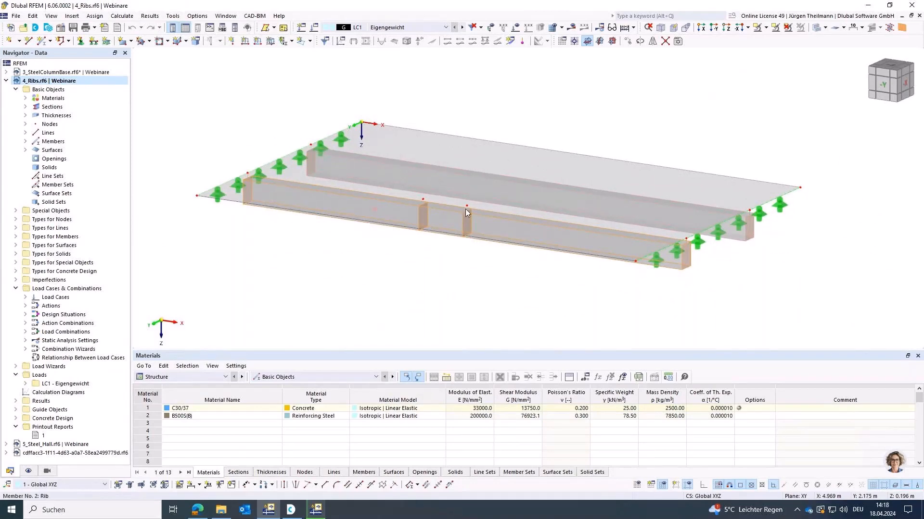
- Try to generate the mesh of the ribbed slab model
click(561, 27)
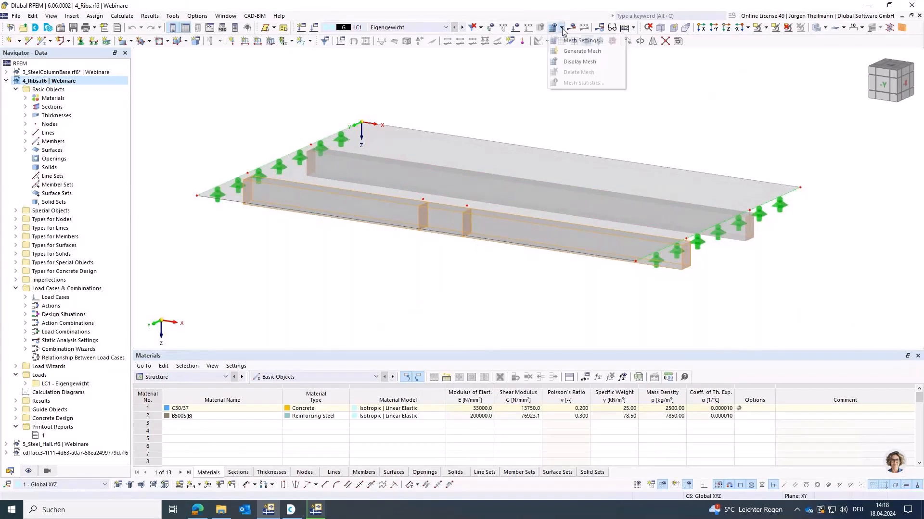
click(568, 51)
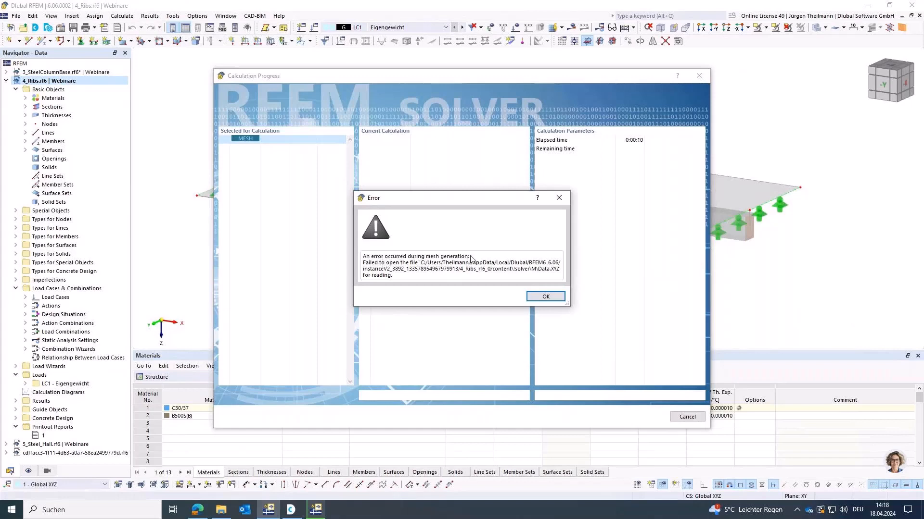
click(557, 296)
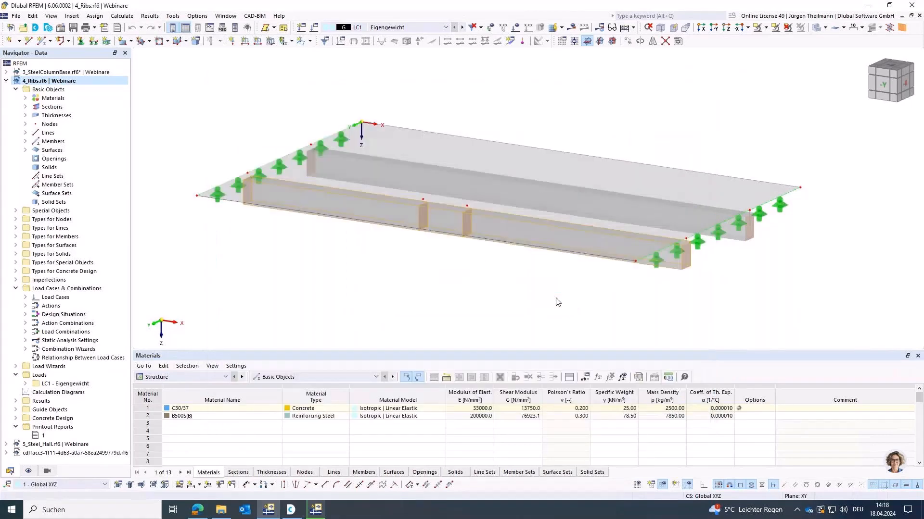
ctrl+middle_drag(459, 262, 449, 274)
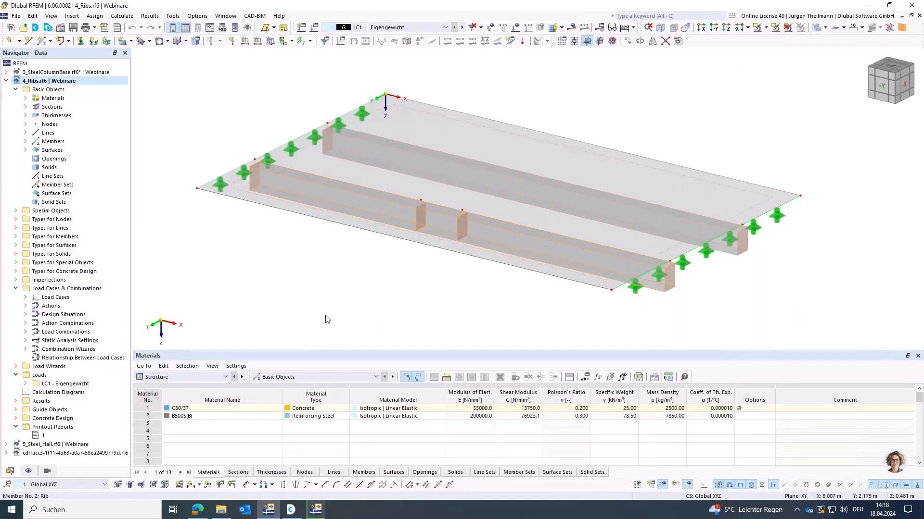
- Hide the members and examine the polyline beneath the front rib, including its properties and start node
click(28, 471)
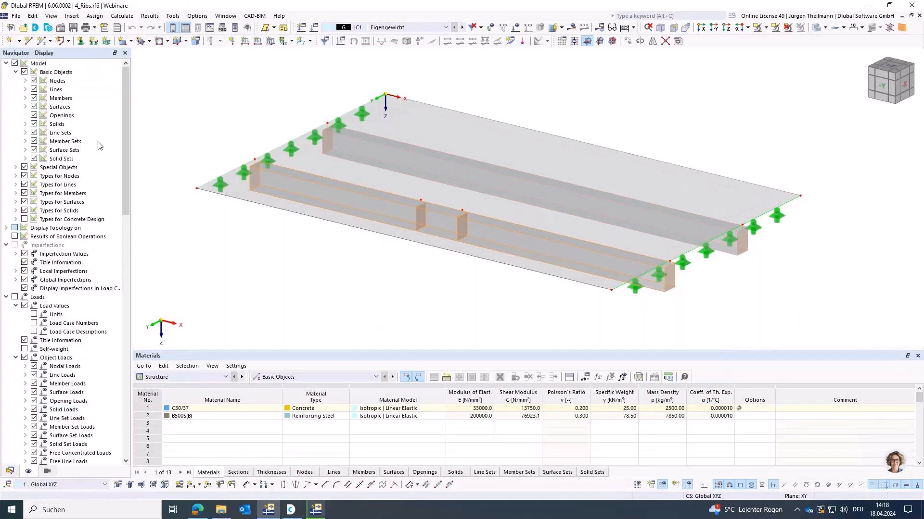
click(34, 98)
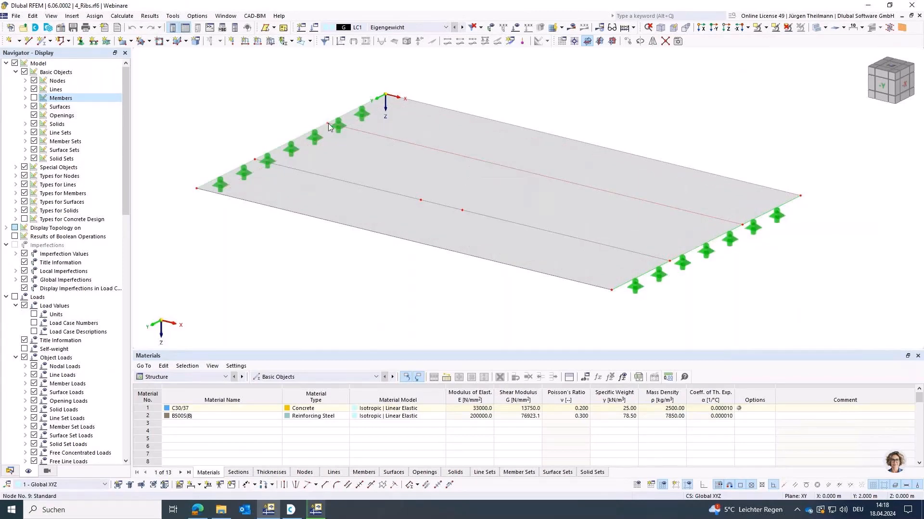
click(600, 195)
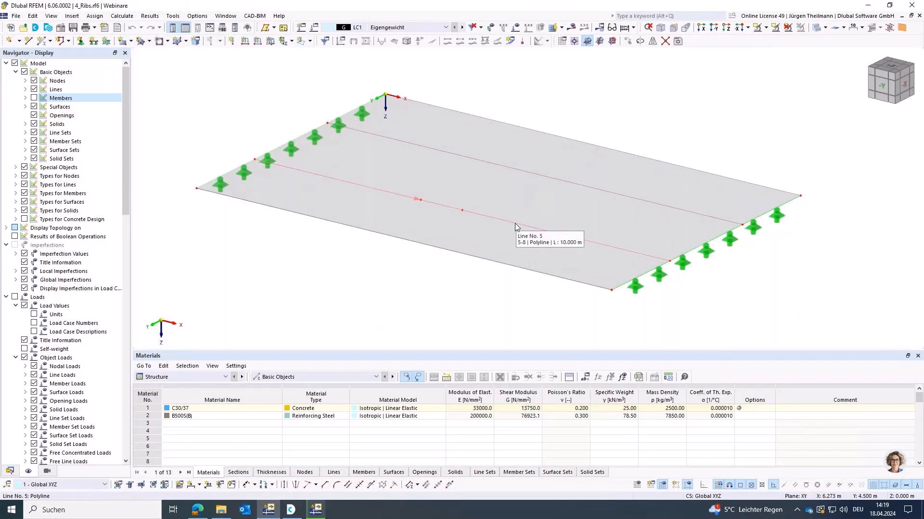
click(516, 224)
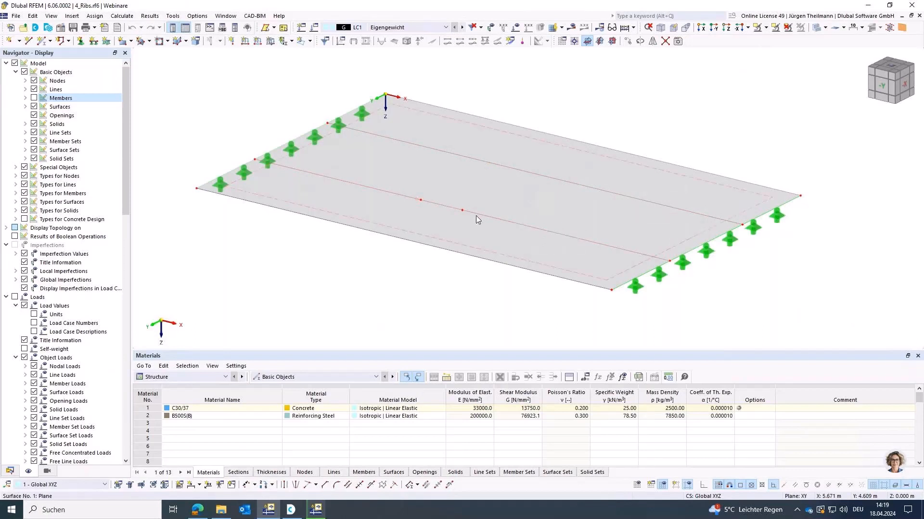
double_click(396, 194)
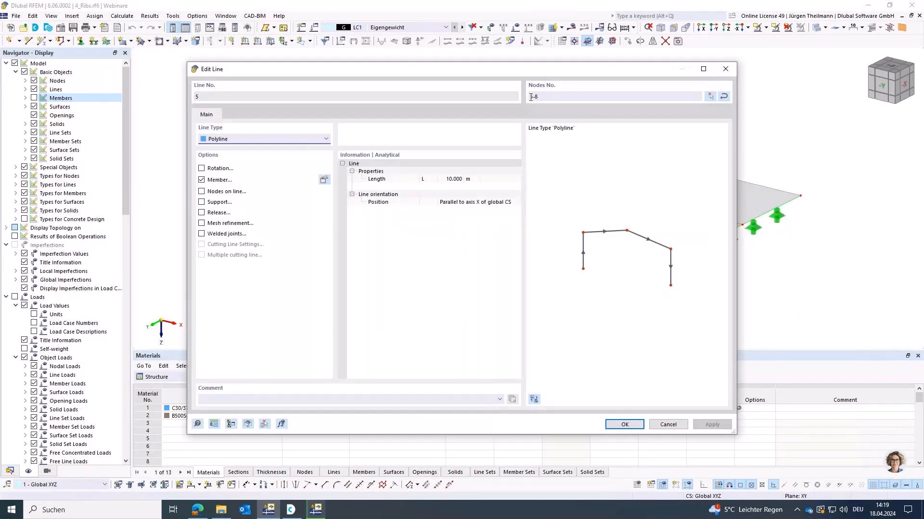
click(668, 424)
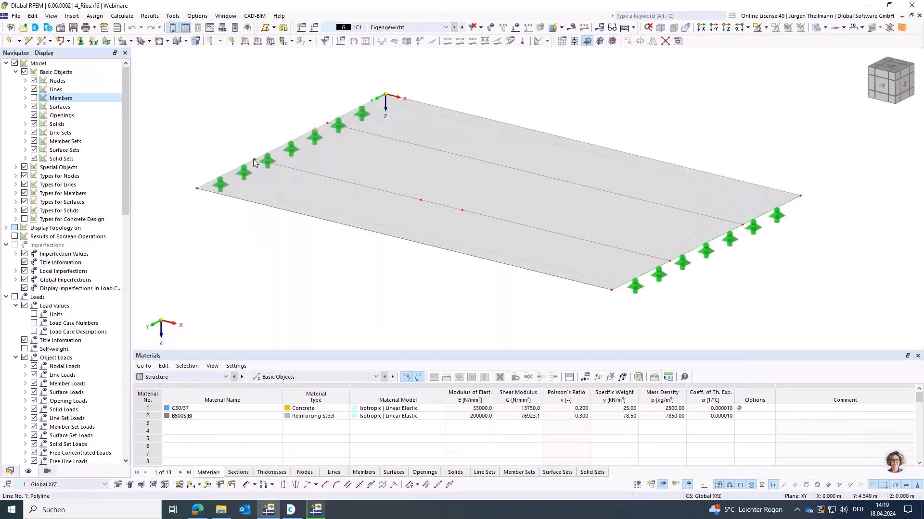
mouse_move(253, 159)
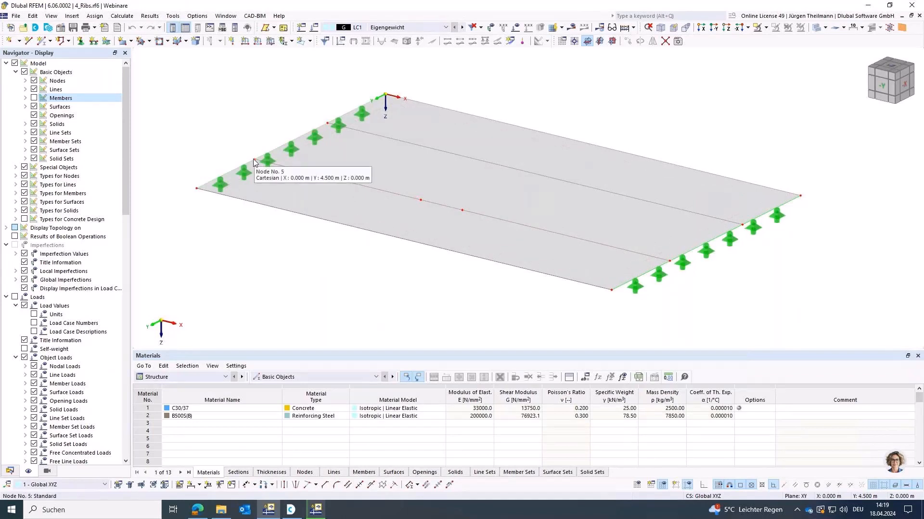
- Display the members again and inspect the start and end nodes of the front rib
click(34, 98)
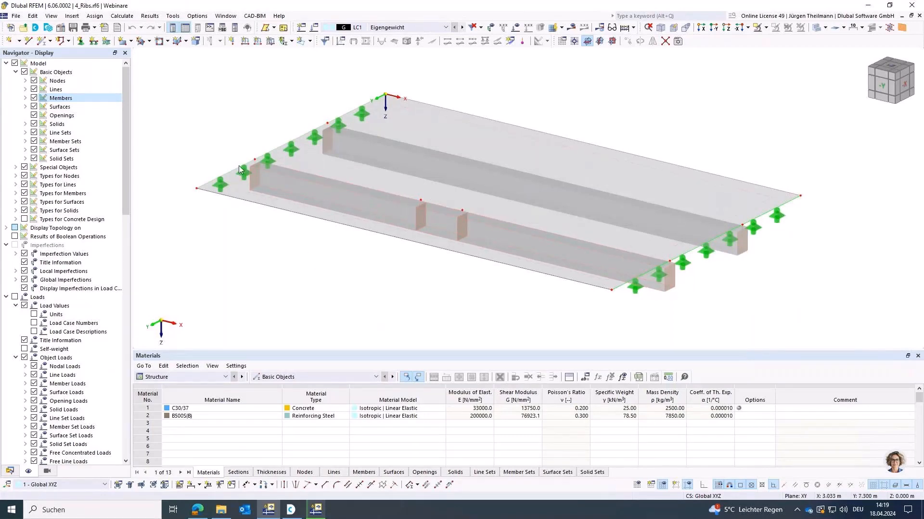
mouse_move(255, 161)
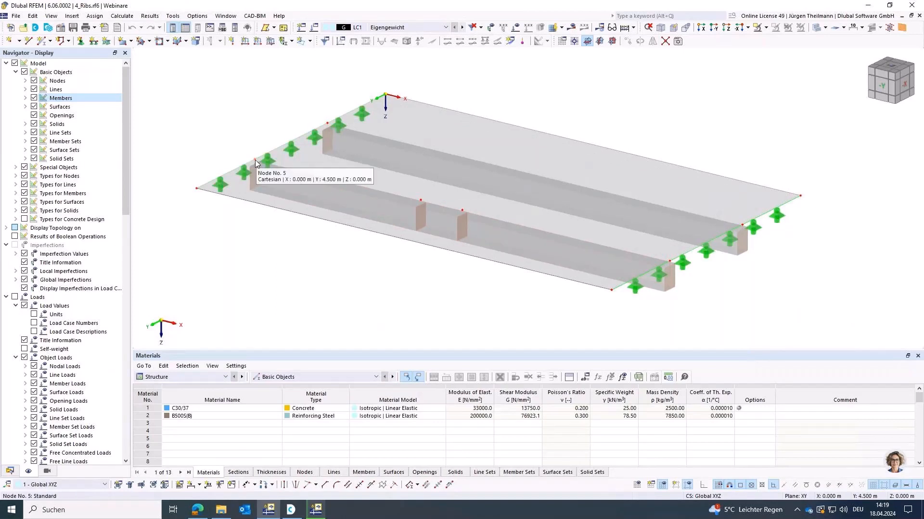
mouse_move(670, 260)
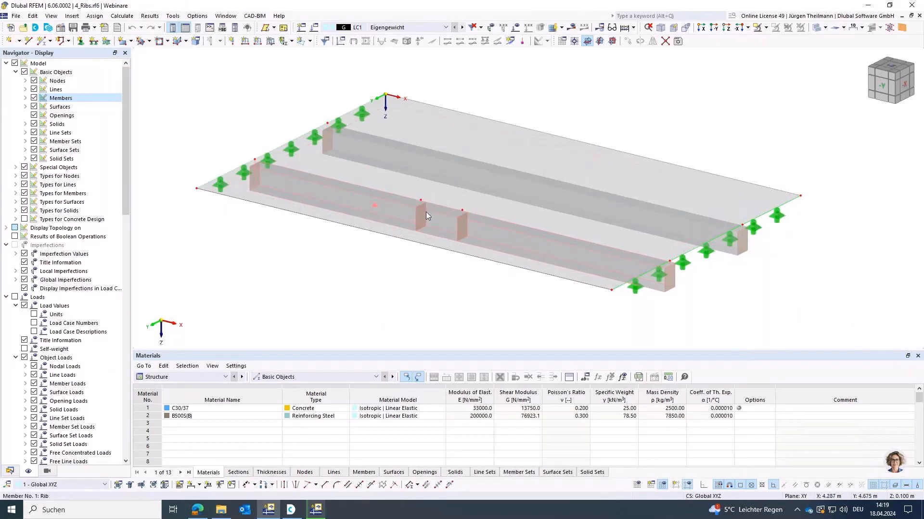
- Shift the front rib's first intermediate node sideways off the rib axis and undo the move
ctrl+middle_drag(441, 260, 427, 272)
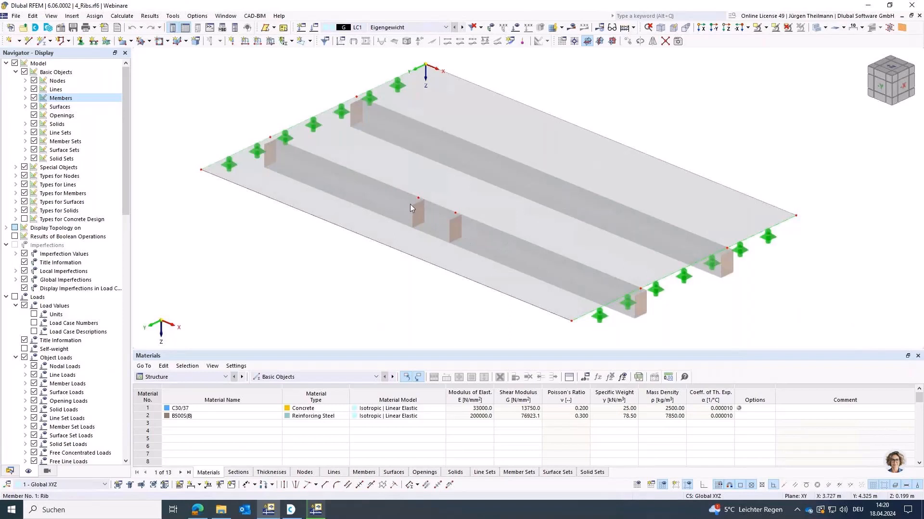
drag(392, 213, 386, 219)
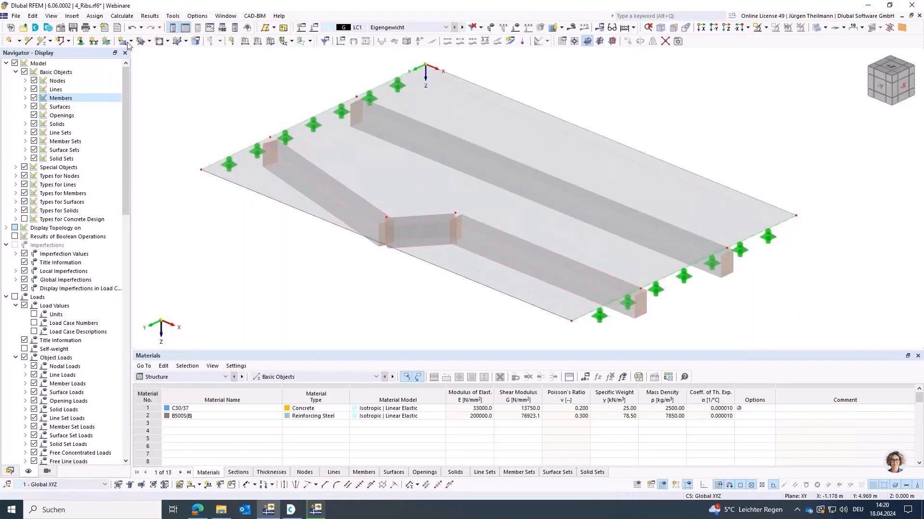
click(133, 28)
click(134, 29)
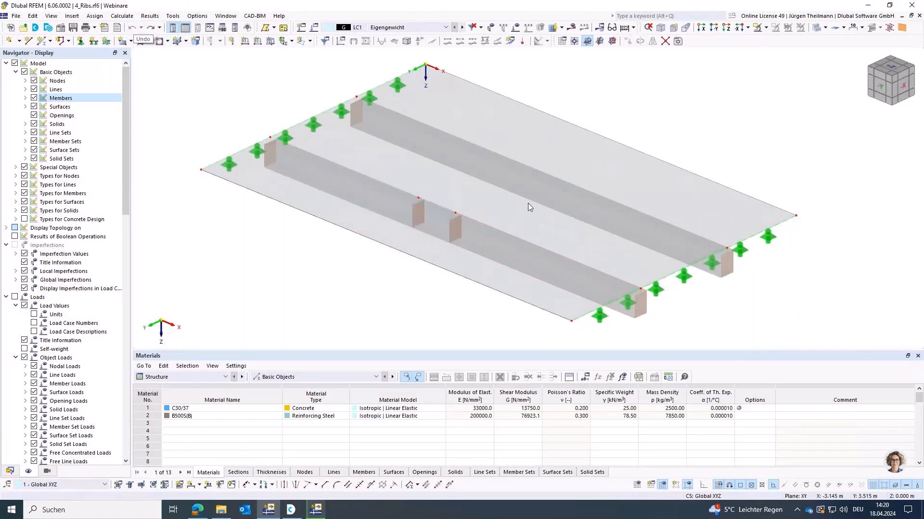
- Change the member type of the front rib, member 1, to Beam
ctrl+middle_drag(425, 288, 408, 261)
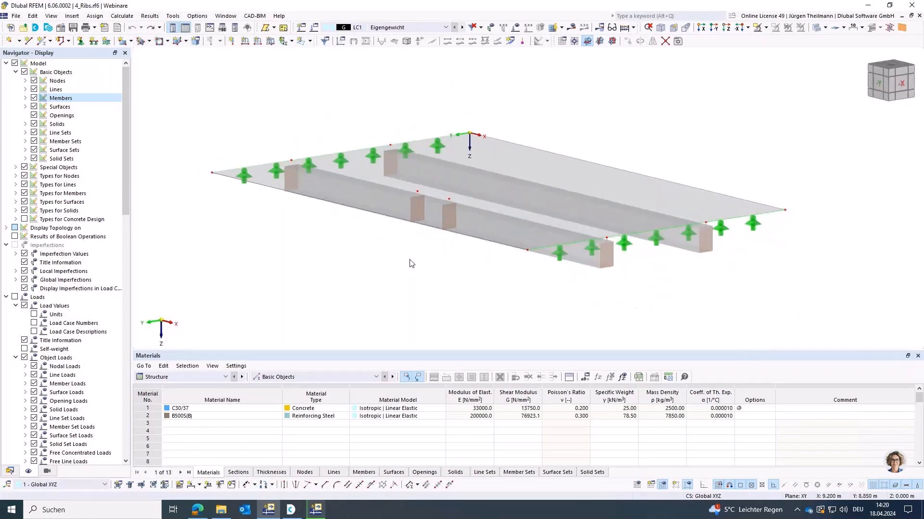
click(580, 263)
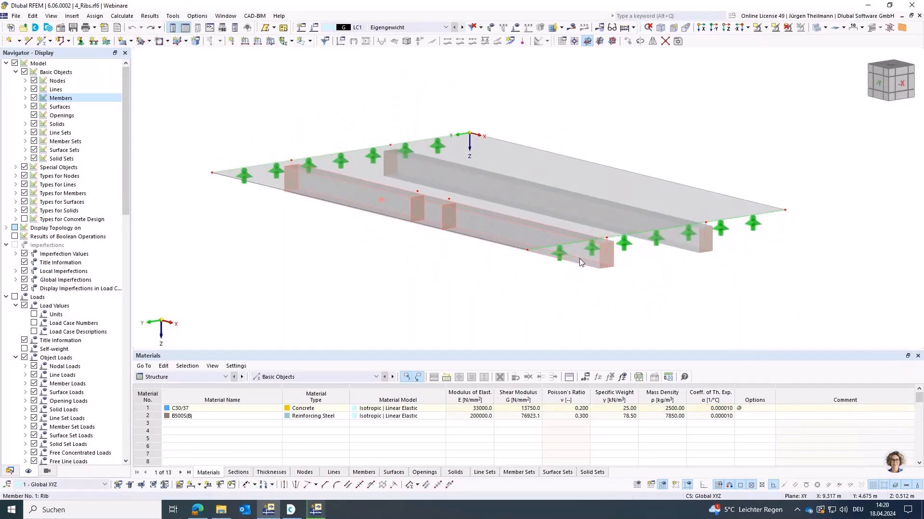
double_click(580, 262)
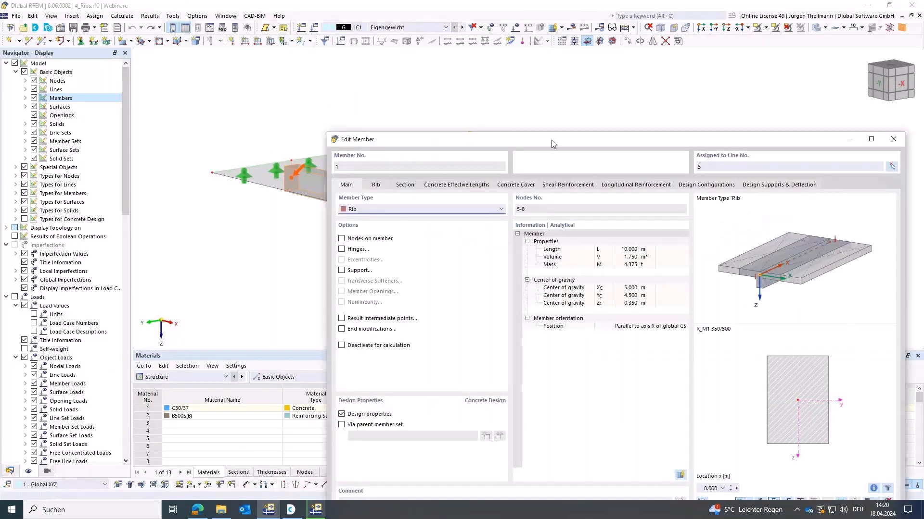
drag(543, 139, 451, 77)
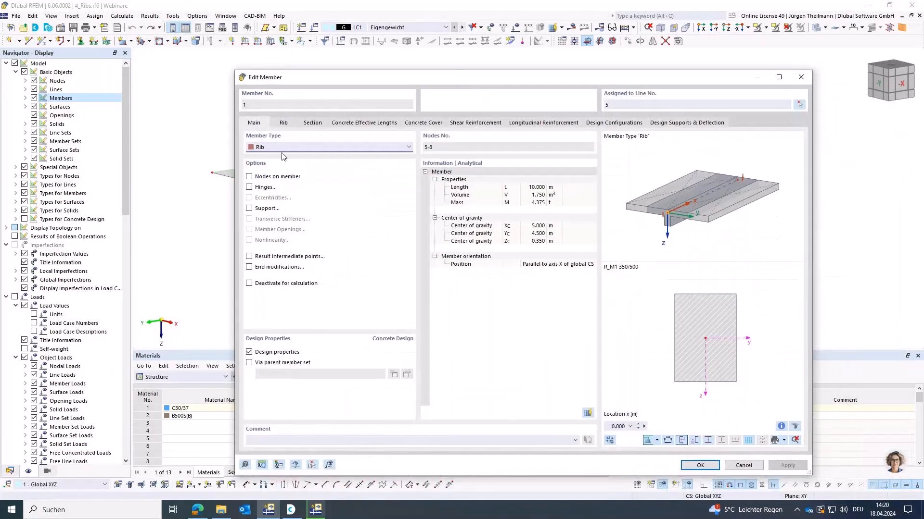
click(272, 153)
click(273, 159)
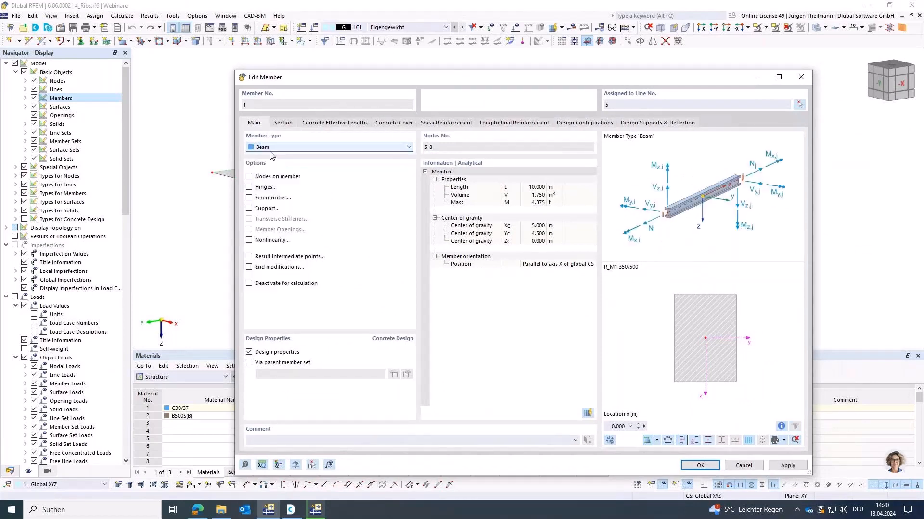
click(701, 466)
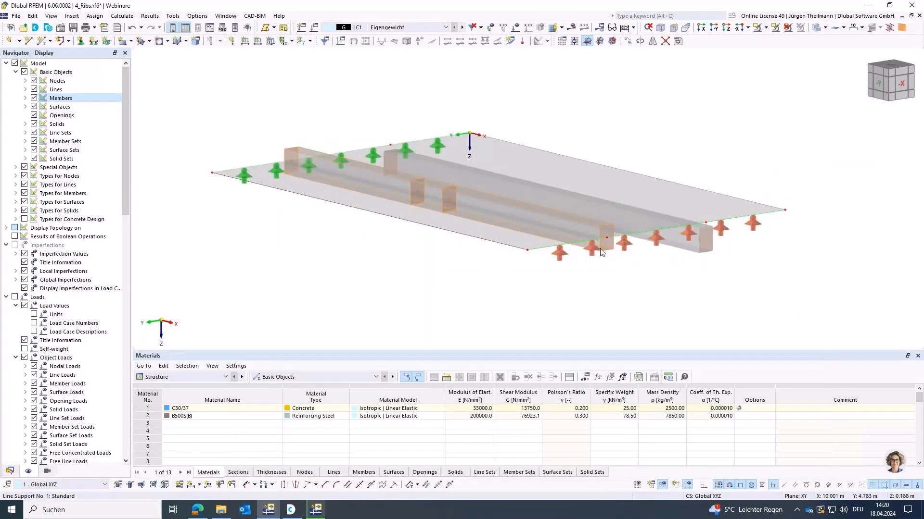
- Enable eccentricities for member 1 and create a member eccentricity relative to the section with Middle - Top alignment
double_click(302, 153)
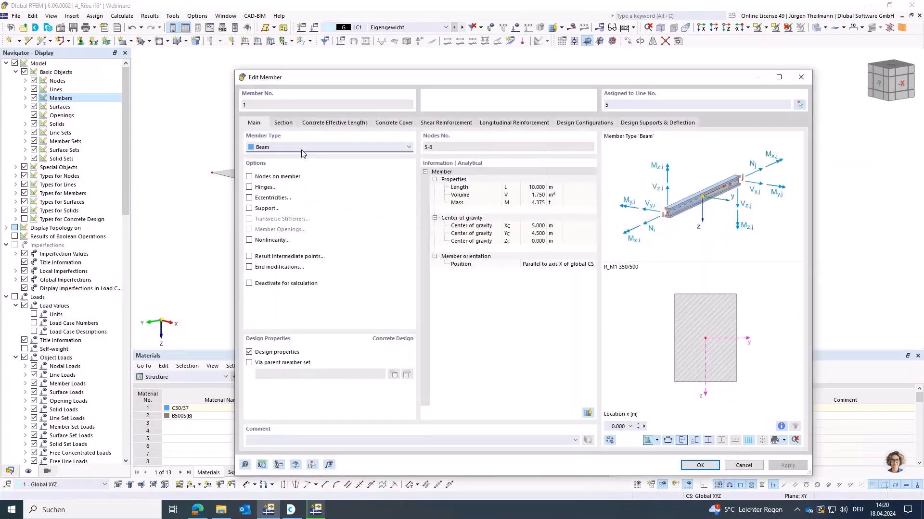
click(248, 197)
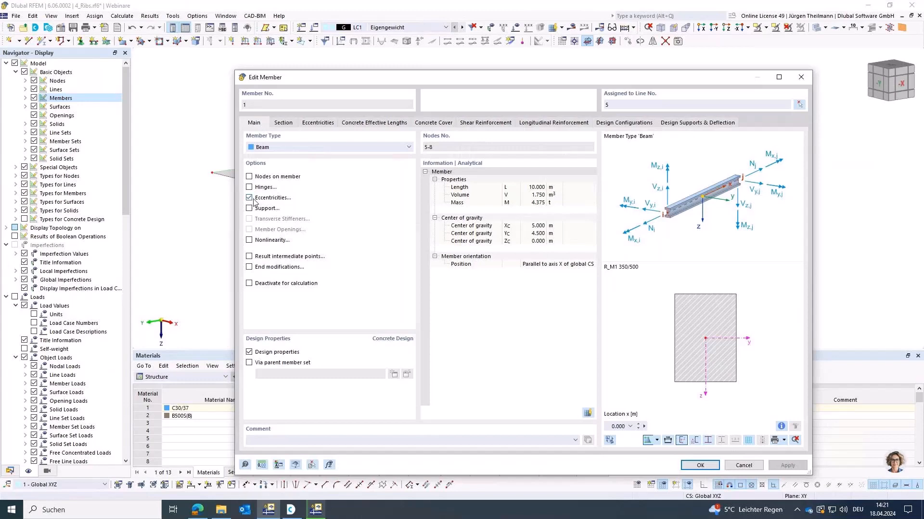
click(317, 124)
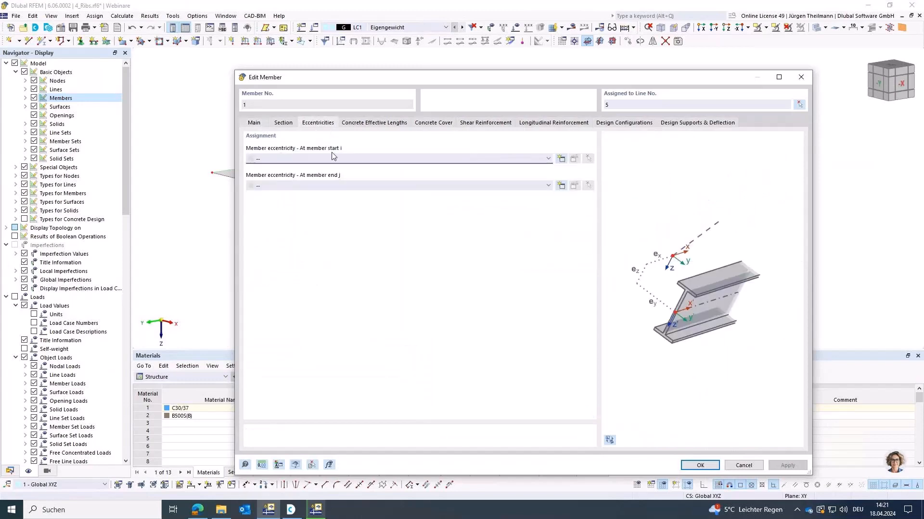
click(561, 159)
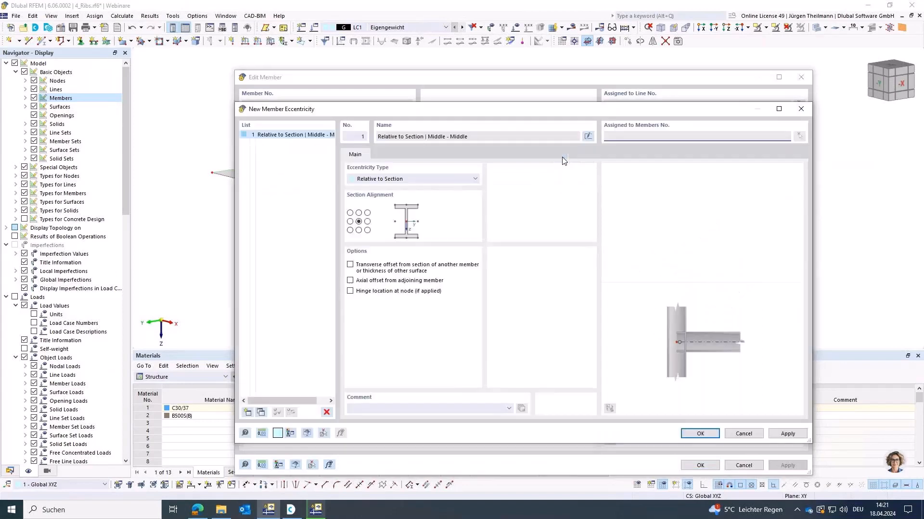
click(358, 221)
click(359, 213)
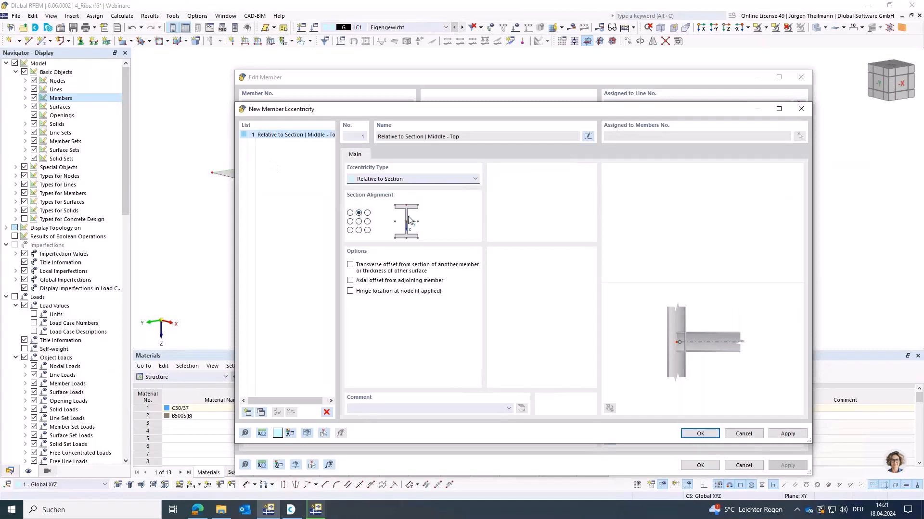
- Give the eccentricity a transverse offset from the thickness of surface 1, with the axis offset at the bottom
click(350, 265)
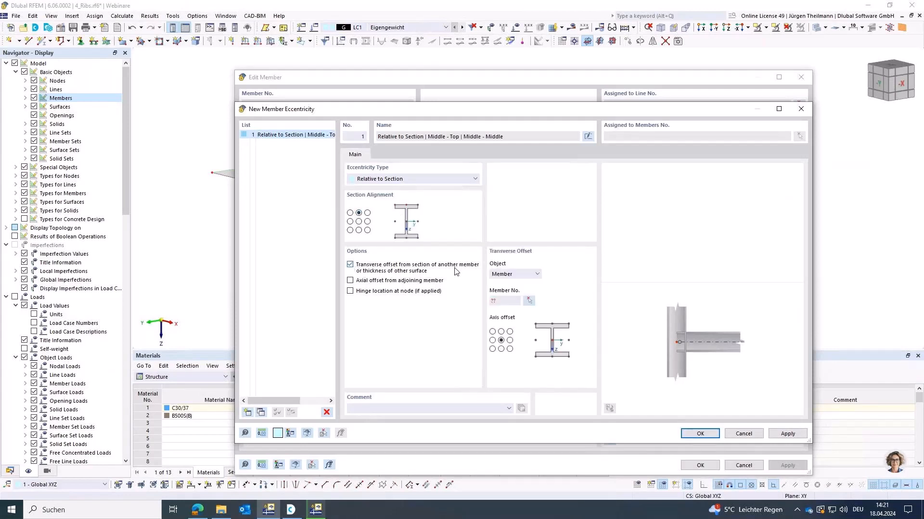
click(501, 349)
click(517, 274)
click(511, 294)
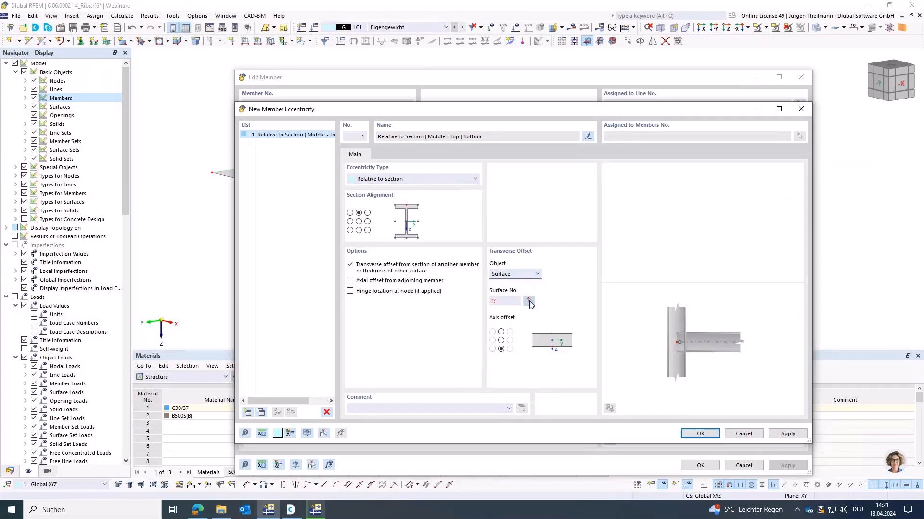
click(529, 301)
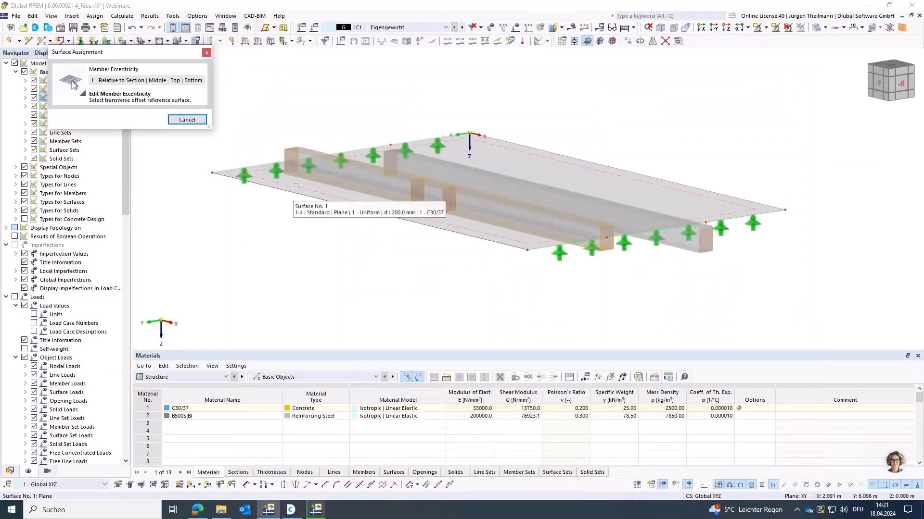
click(295, 184)
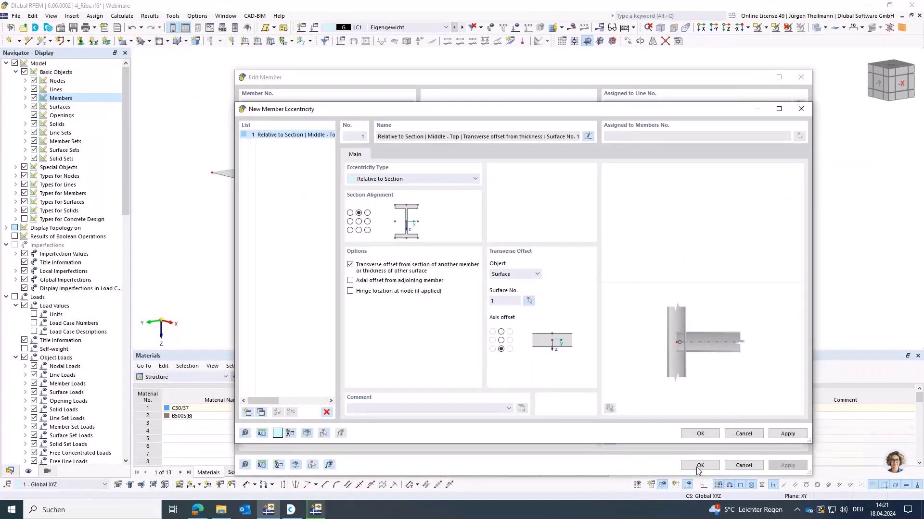
click(700, 434)
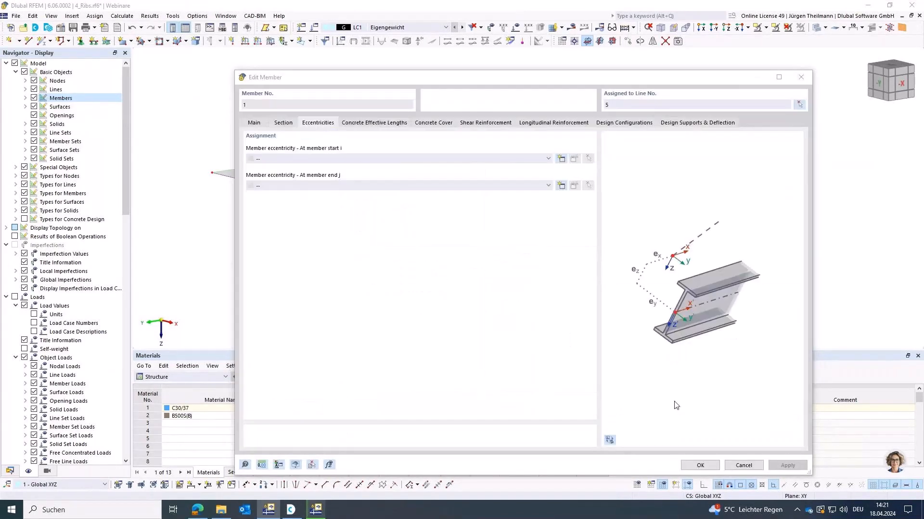
- Assign the new eccentricity to both the start and the end of member 1
click(700, 465)
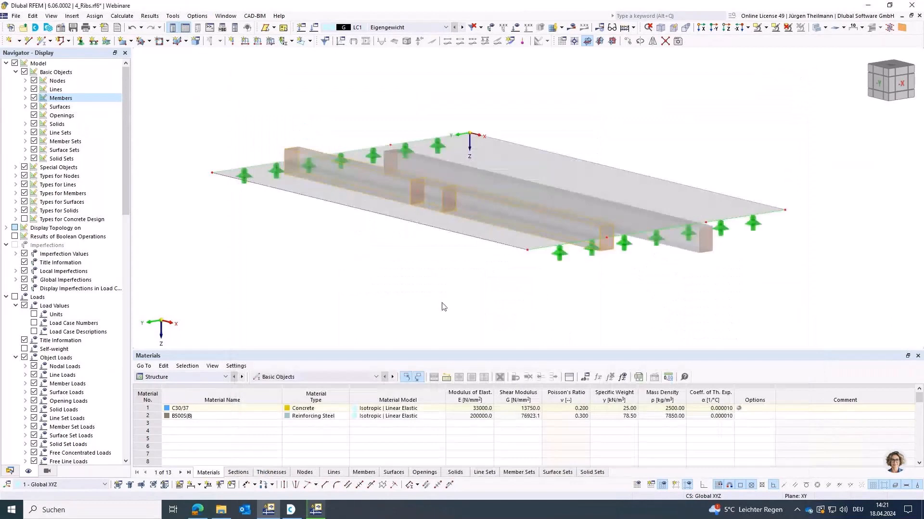
double_click(559, 232)
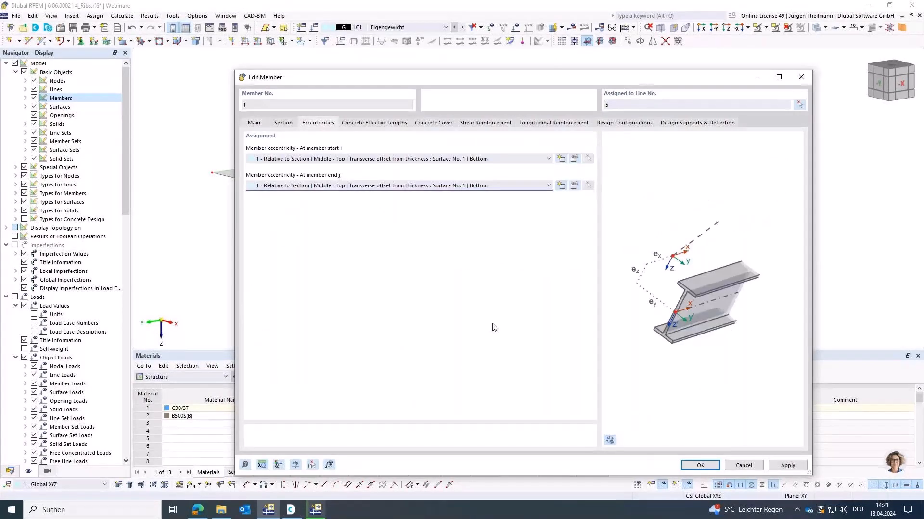
key(Return)
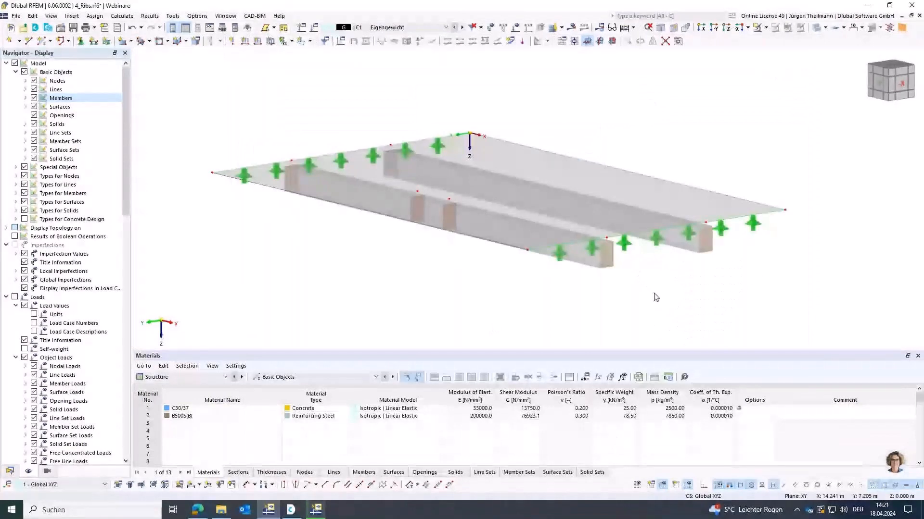
- Generate the mesh of the slab model and check it around the front beam
click(538, 28)
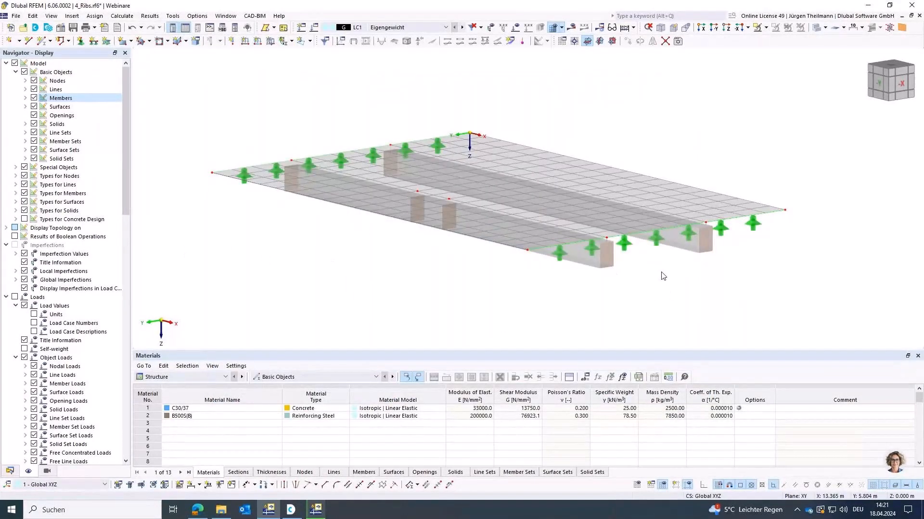
middle_drag(663, 277, 678, 278)
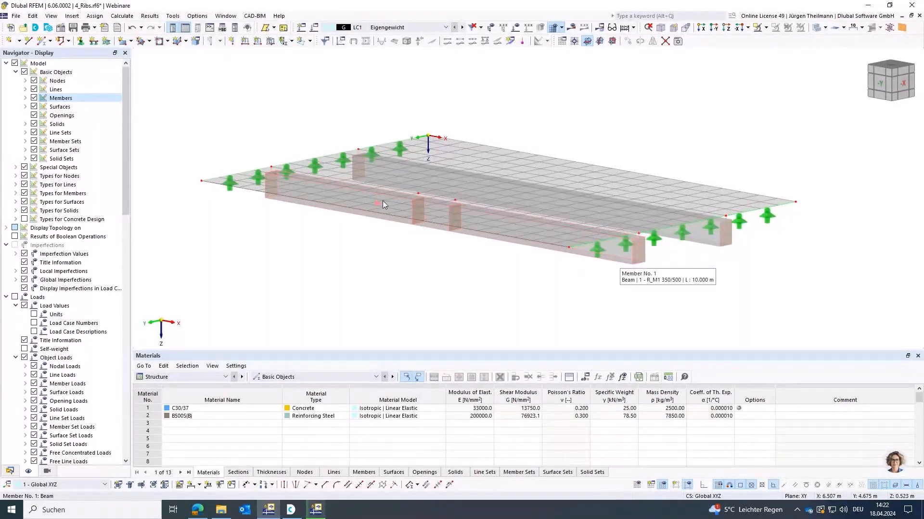
- Undo the eccentricity and member type changes on the front beam so that it is a rib again, accepting the mesh deletion
click(132, 28)
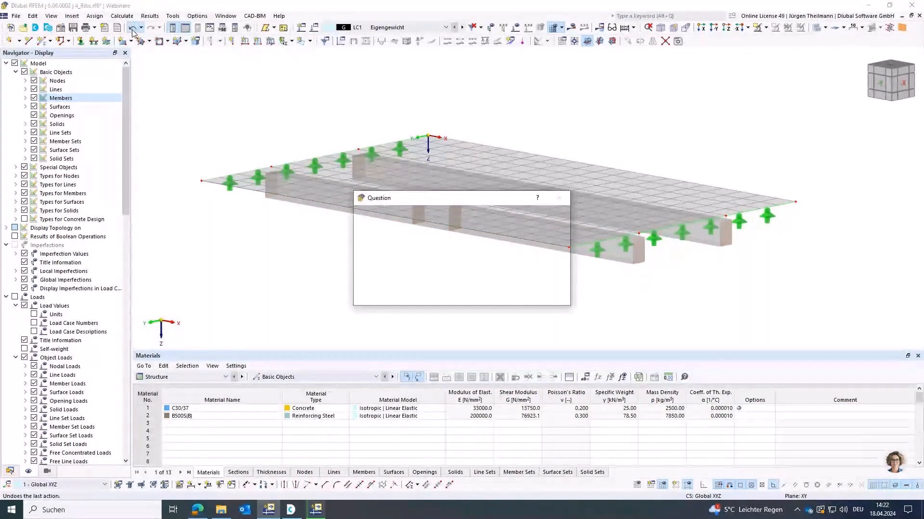
click(501, 296)
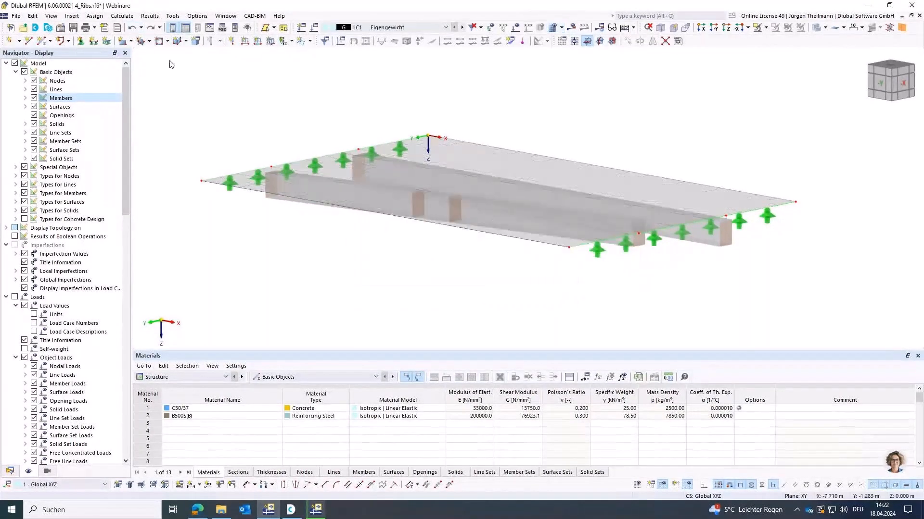
click(132, 29)
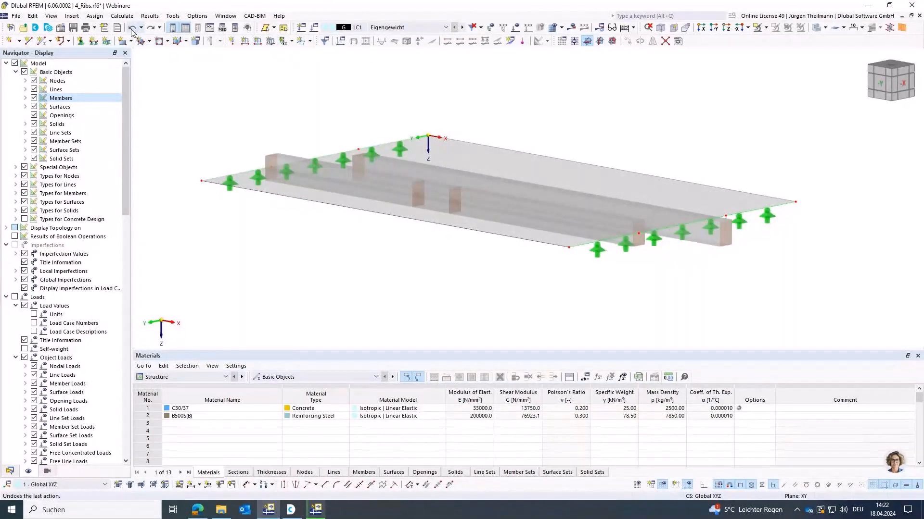
click(133, 29)
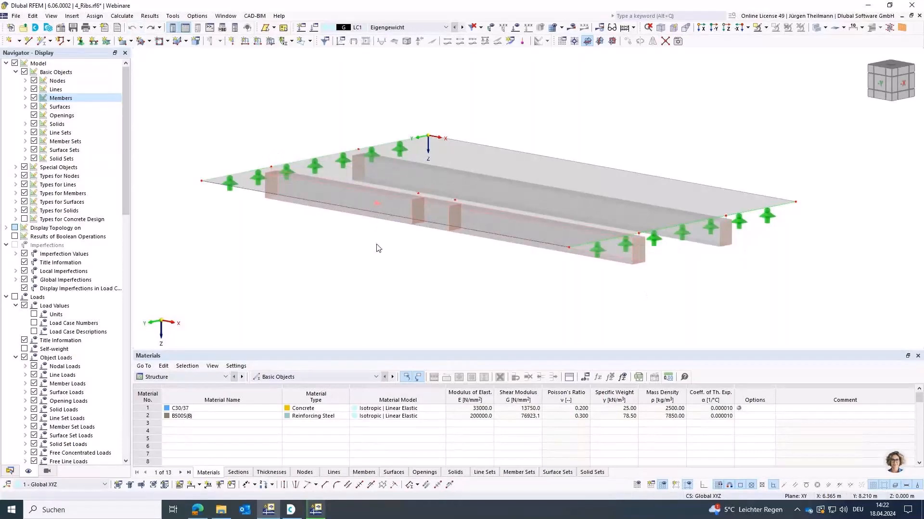
- Delete the two intermediate nodes on the front rib and generate the mesh of the slab model
ctrl+middle_drag(383, 264, 407, 284)
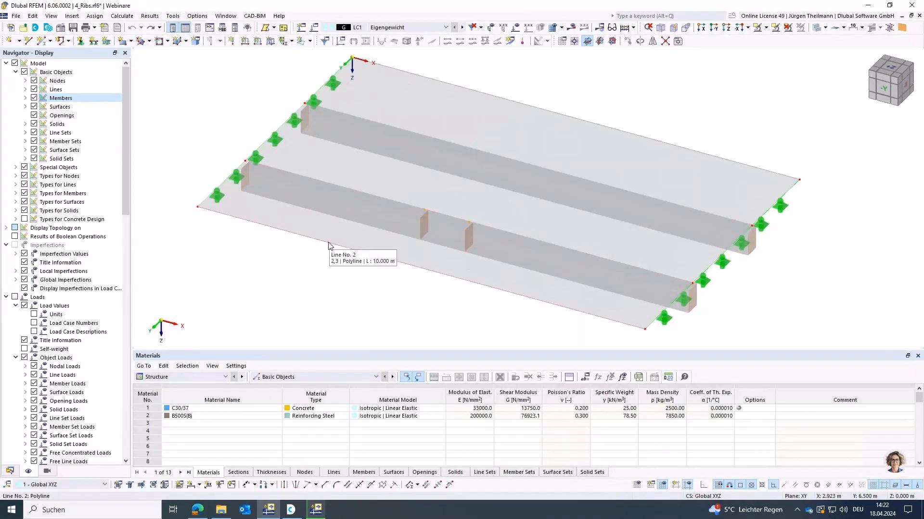
key(Delete)
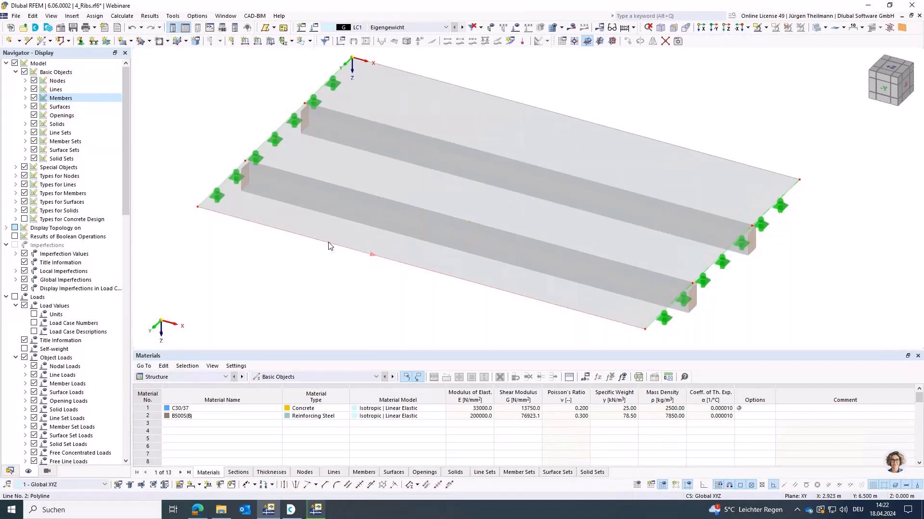
click(295, 196)
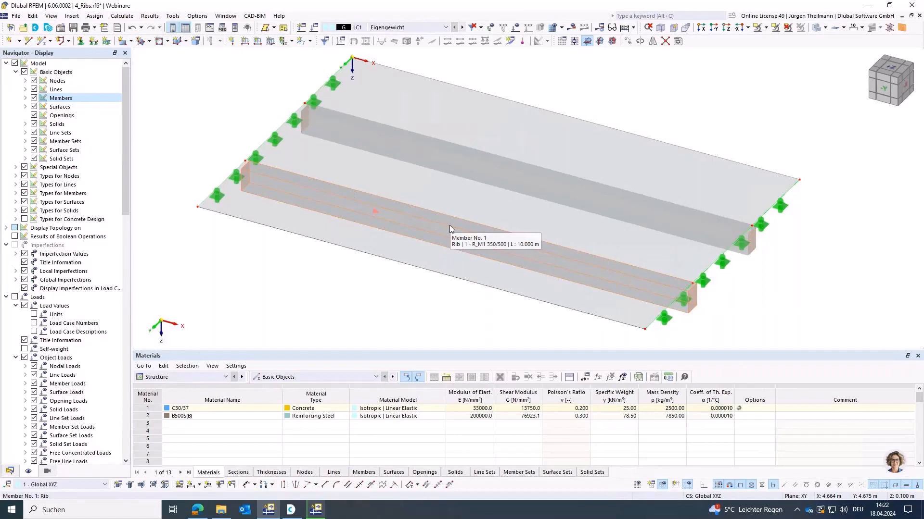
click(561, 28)
click(566, 51)
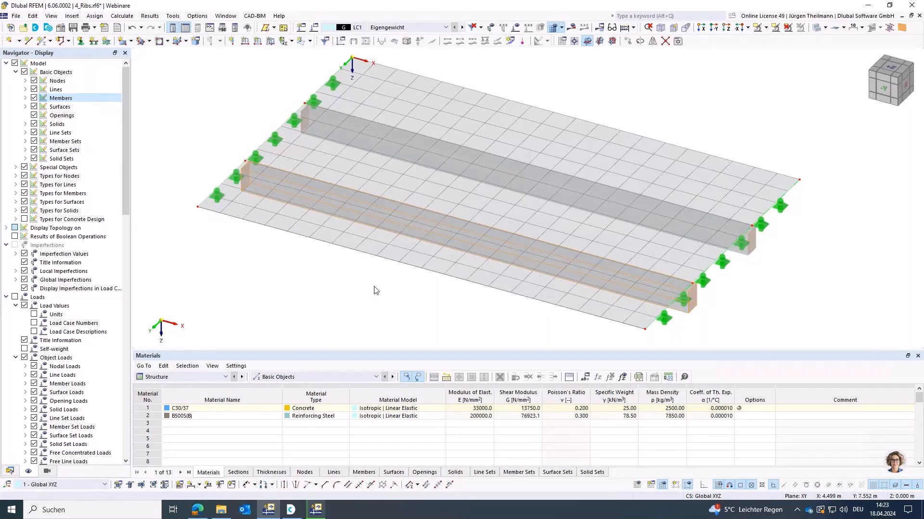
- Check the meshed slab with its ribs, and undo the deletion of the two intermediate nodes, accepting the mesh deletion
ctrl+middle_drag(375, 287, 361, 268)
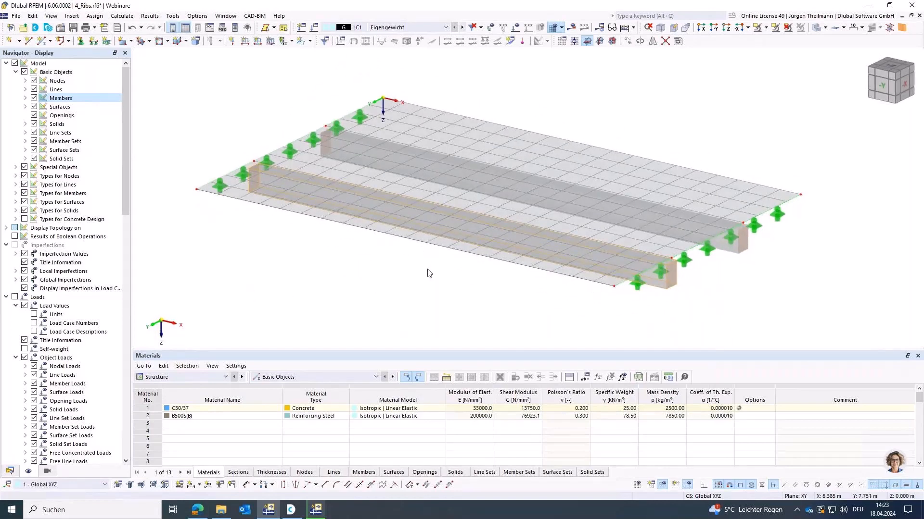
click(132, 29)
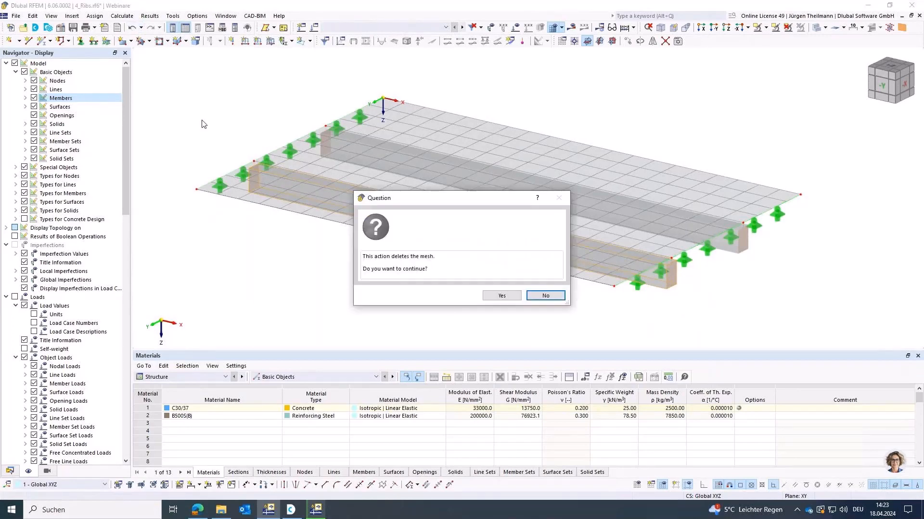
click(501, 295)
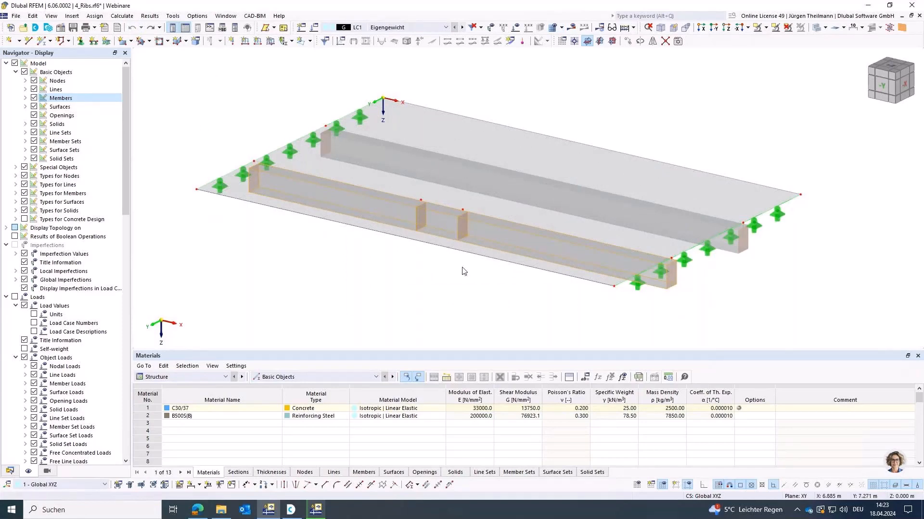
- Edit the front rib's line 5 and remove intermediate nodes 6 and 7 from its definition, leaving only nodes 5 and 8
right_click(658, 287)
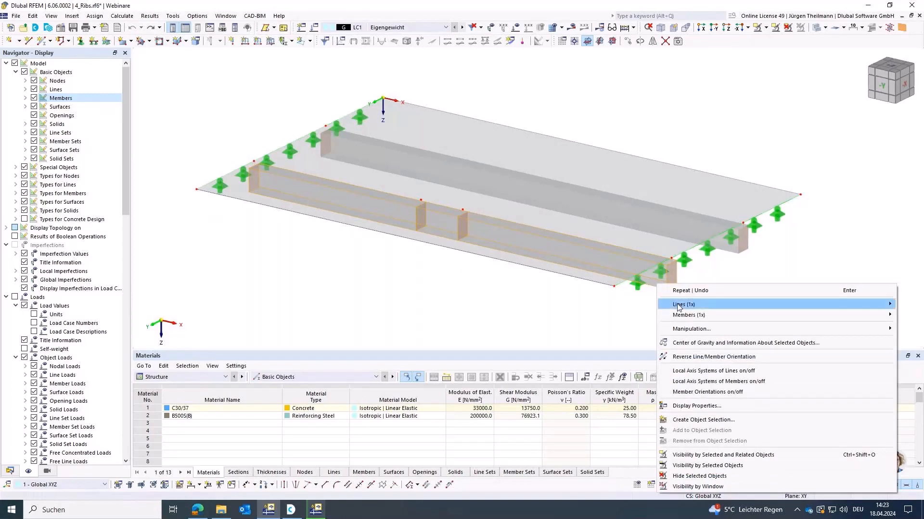
mouse_move(678, 307)
click(593, 304)
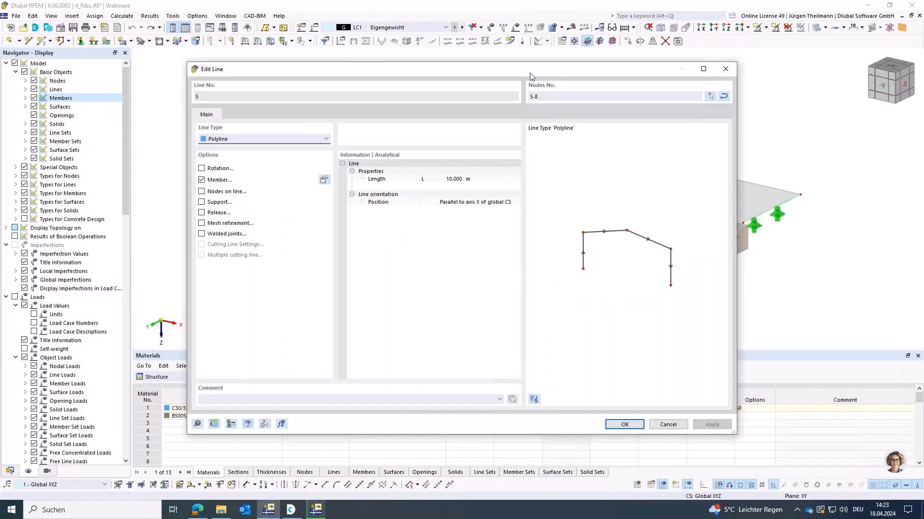
click(710, 96)
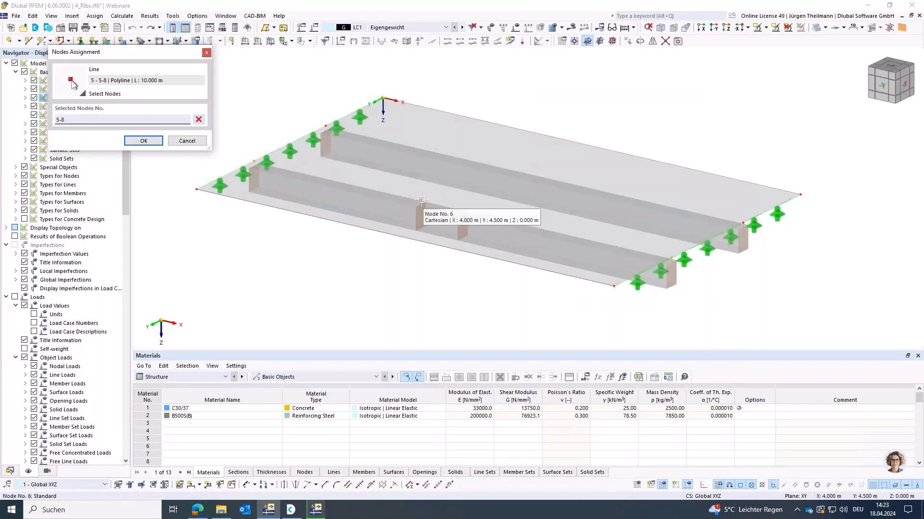
click(421, 200)
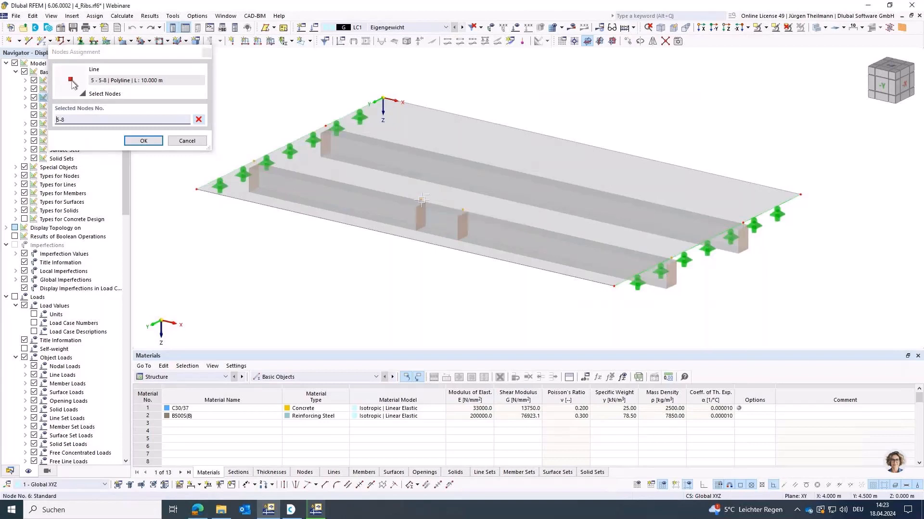
click(462, 208)
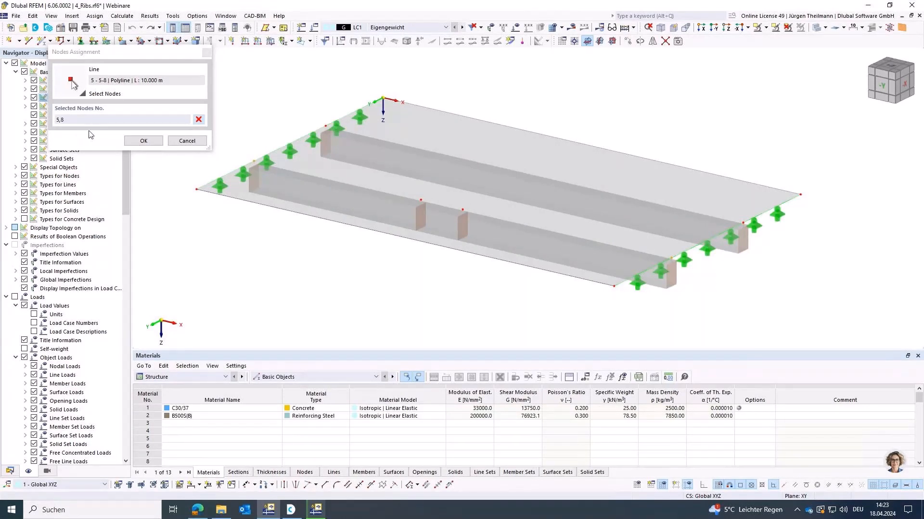
click(142, 143)
click(143, 142)
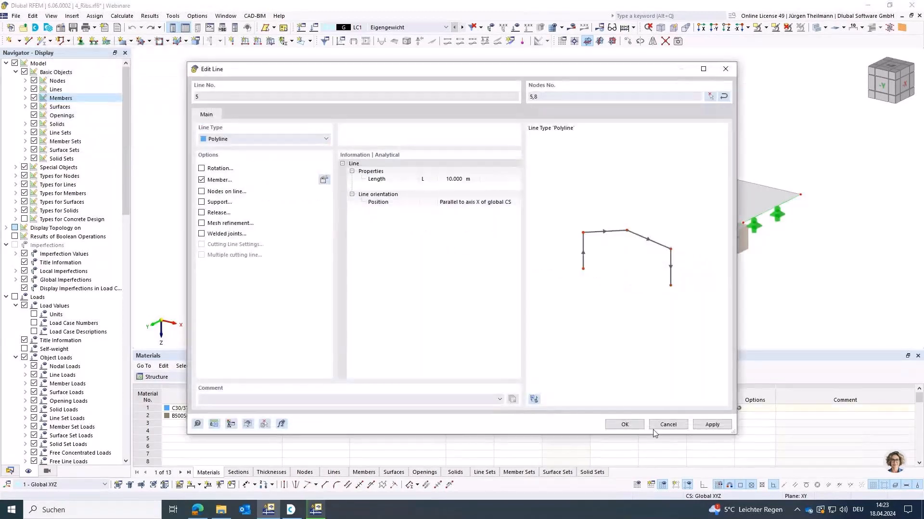
click(625, 424)
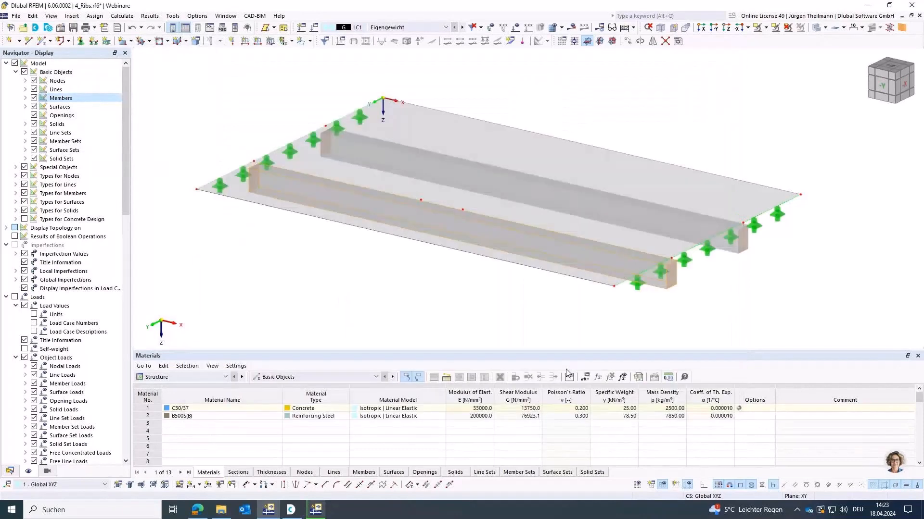
- Generate the mesh of the slab model and check it around the two free nodes above the front rib
click(562, 29)
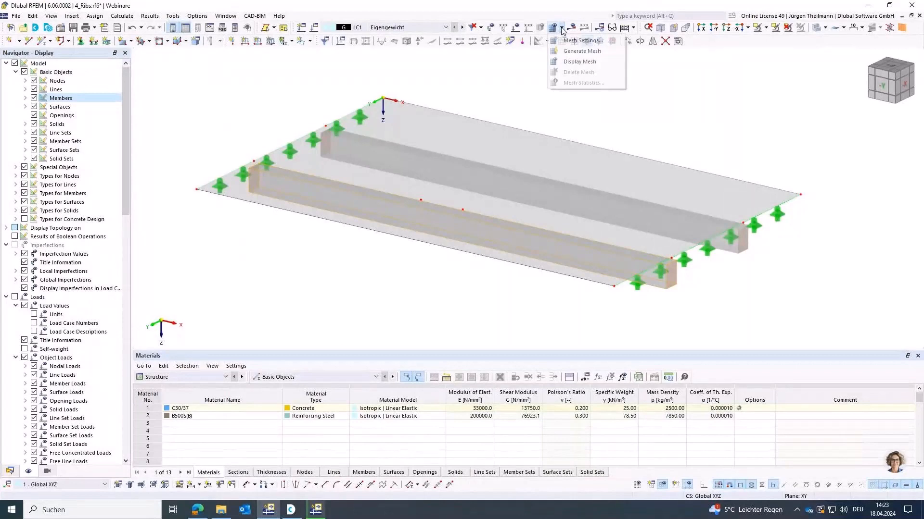
click(581, 51)
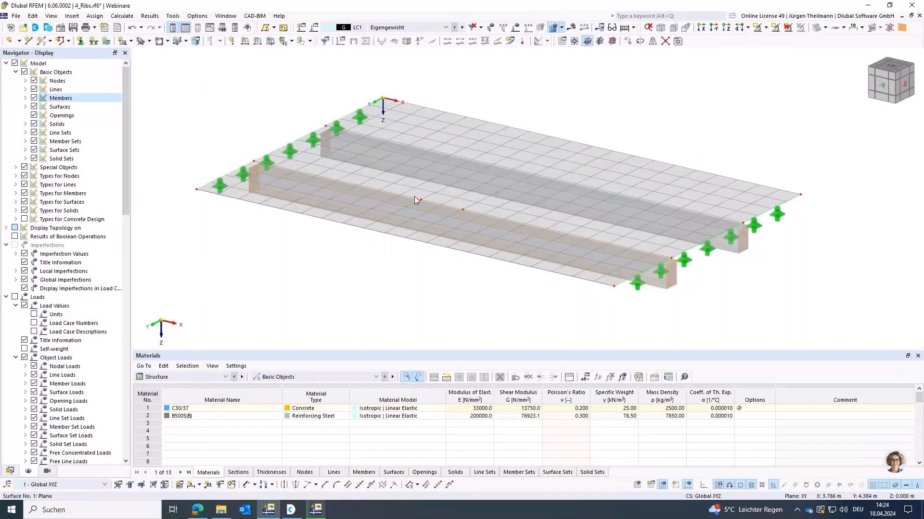
ctrl+middle_drag(414, 197, 407, 240)
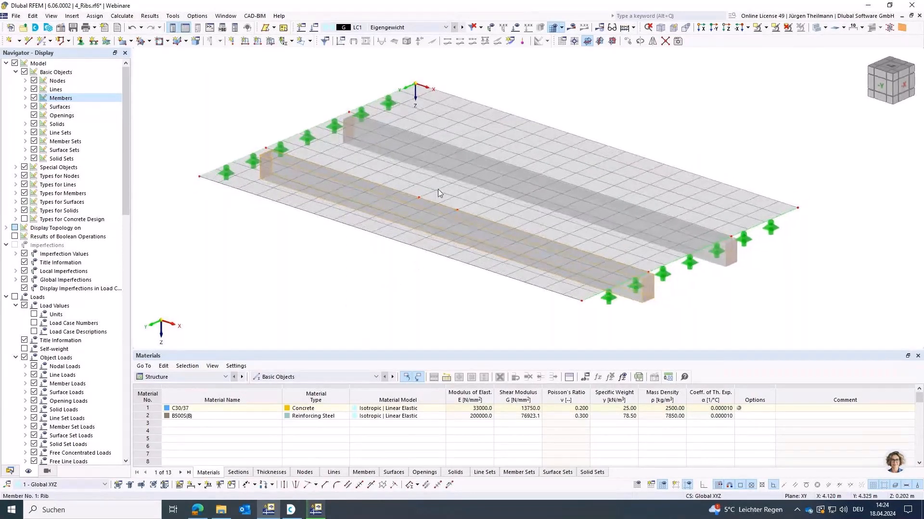
ctrl+middle_drag(421, 274, 418, 270)
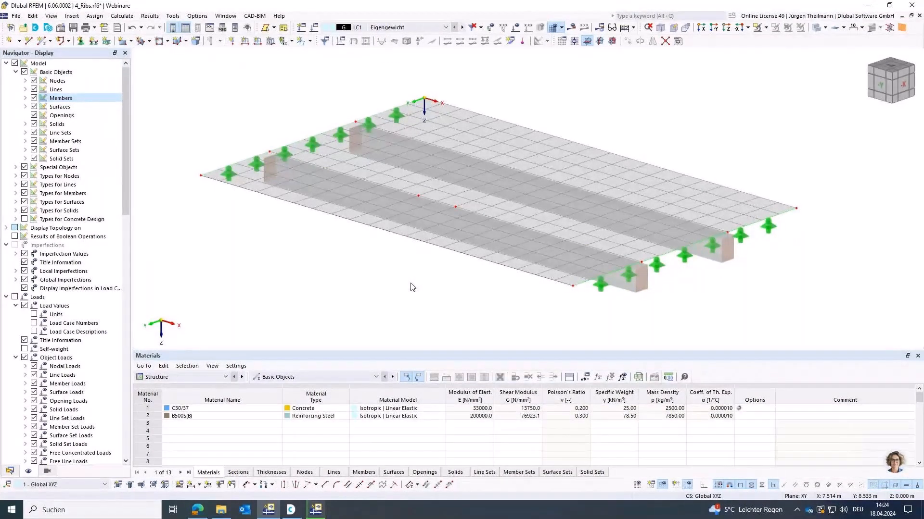
- Switch from the rib model to the 5_Steel_Hall.rf6 model in the data navigator
click(10, 471)
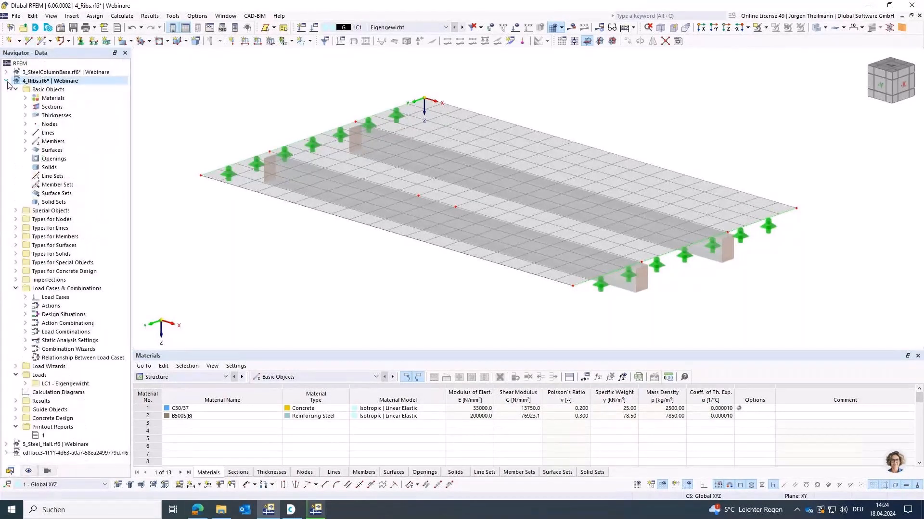
click(7, 81)
click(33, 90)
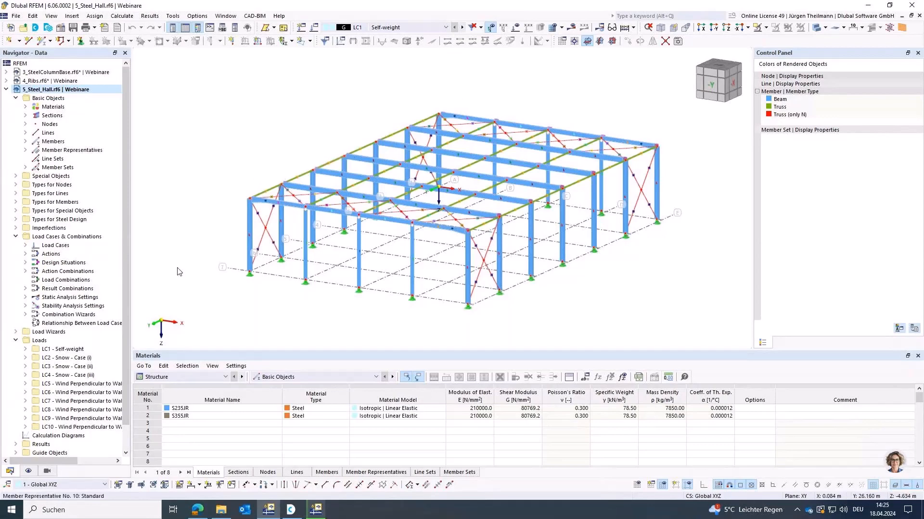
- Open corner column member 7 for editing, keep effective lengths 1 - Standard, and show its design type graphic in upright orientation
double_click(249, 224)
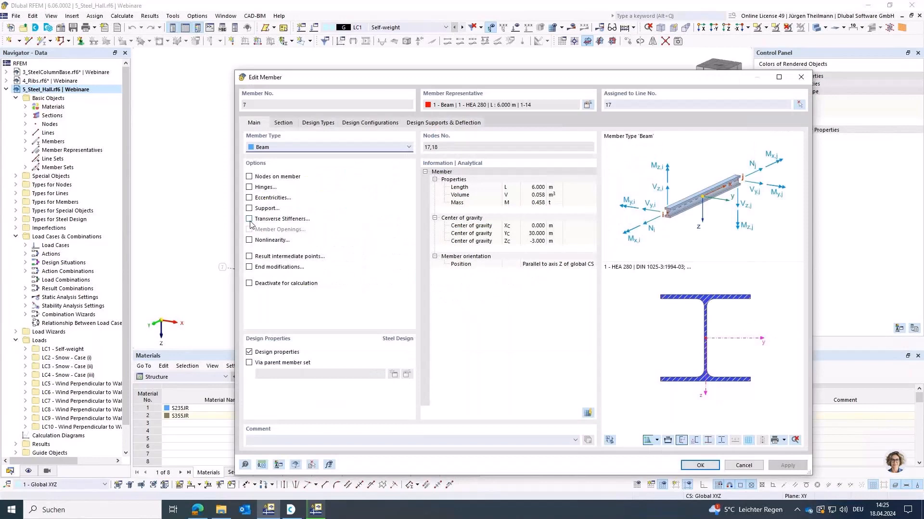
click(316, 124)
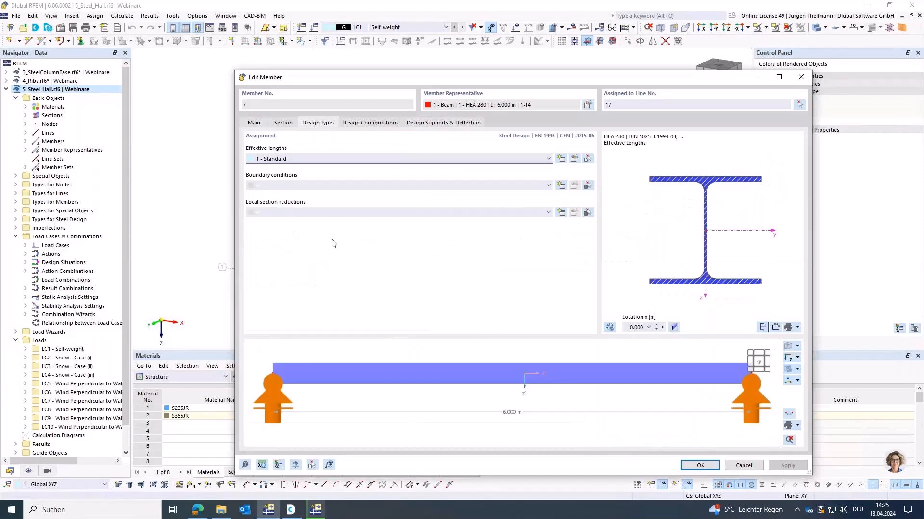
click(285, 159)
click(282, 162)
click(788, 416)
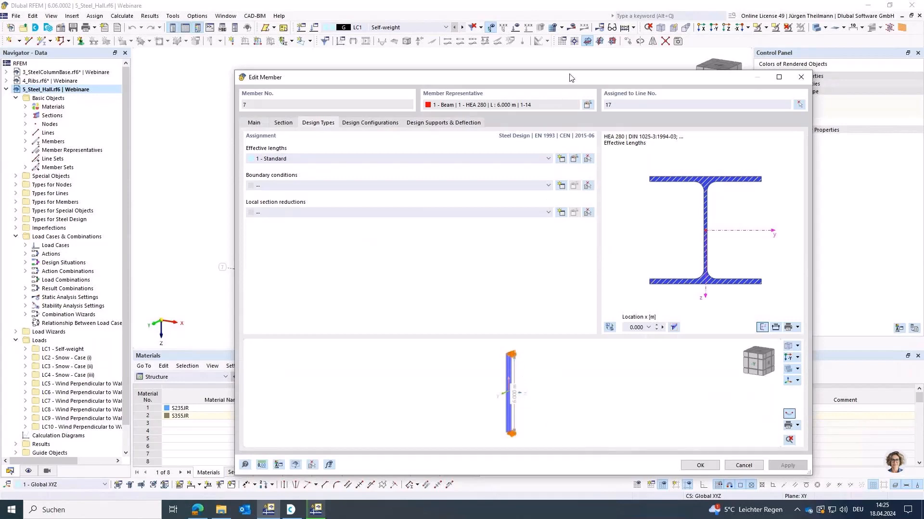
- Save the effective lengths graphic of member 7 as a print template named Eff_L and accept the member dialog
drag(570, 77, 530, 59)
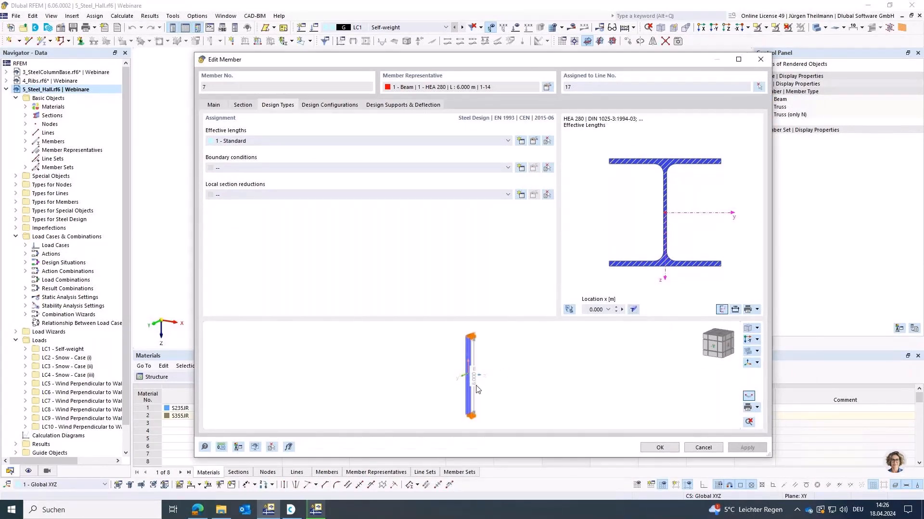
click(757, 408)
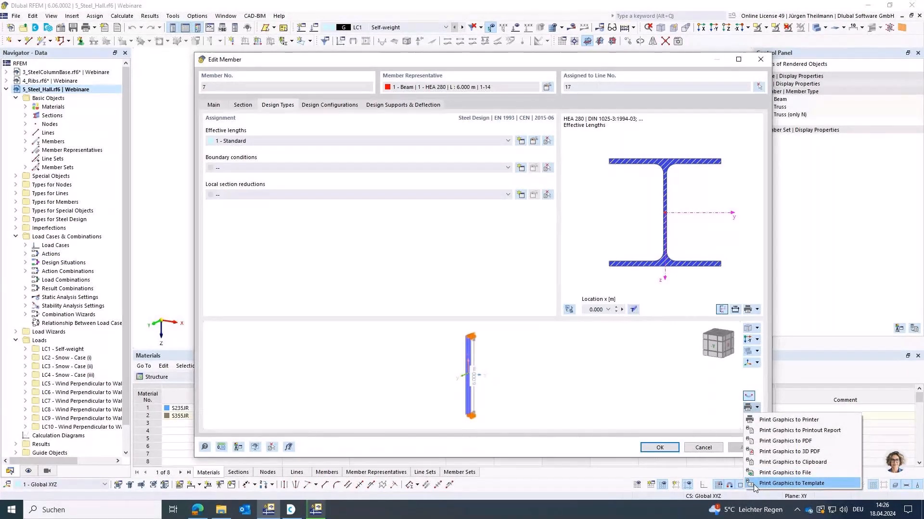
click(796, 484)
text(Eff_L)
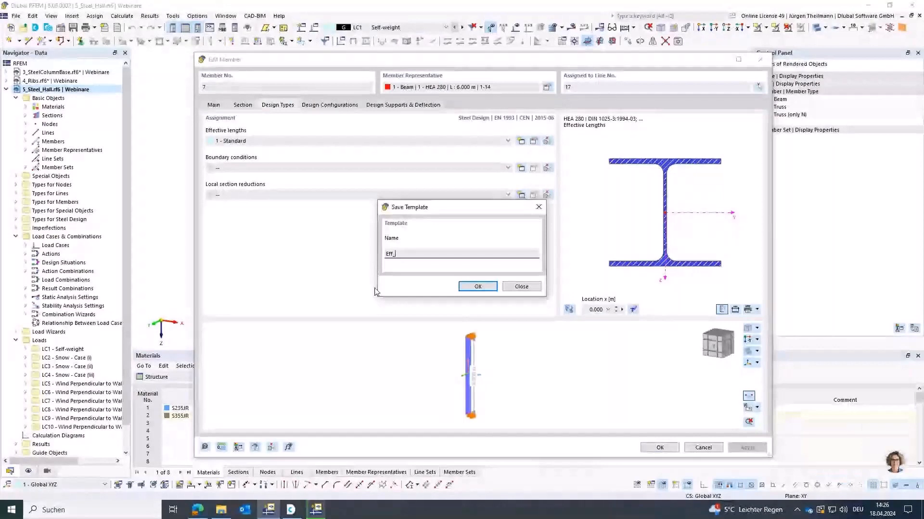
click(477, 287)
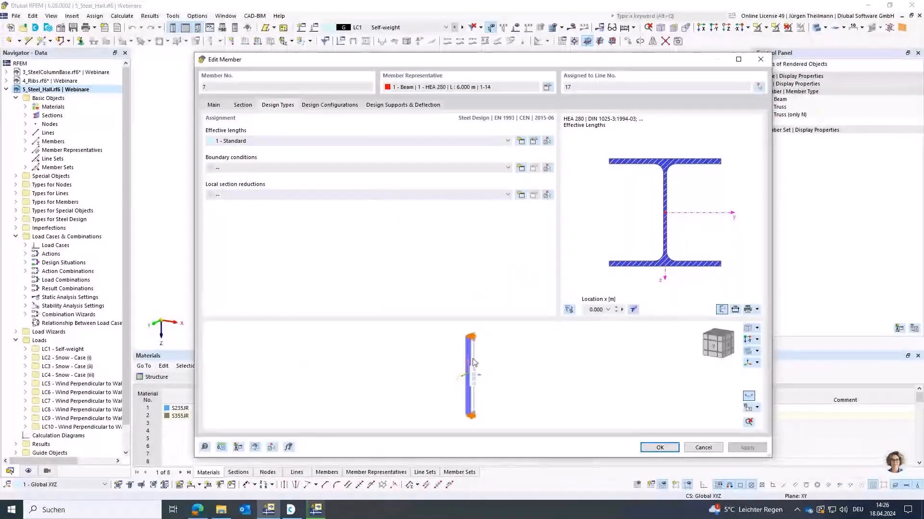
click(659, 447)
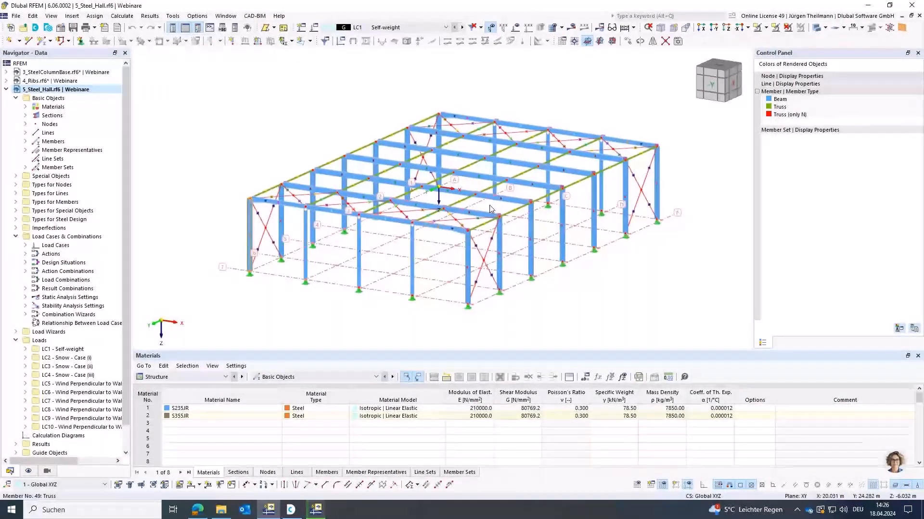
- Examine the nodal supports of the steel design boundary conditions 1 - Giebelrahmen, including their display in the model preview
scroll(341, 193, up, 3)
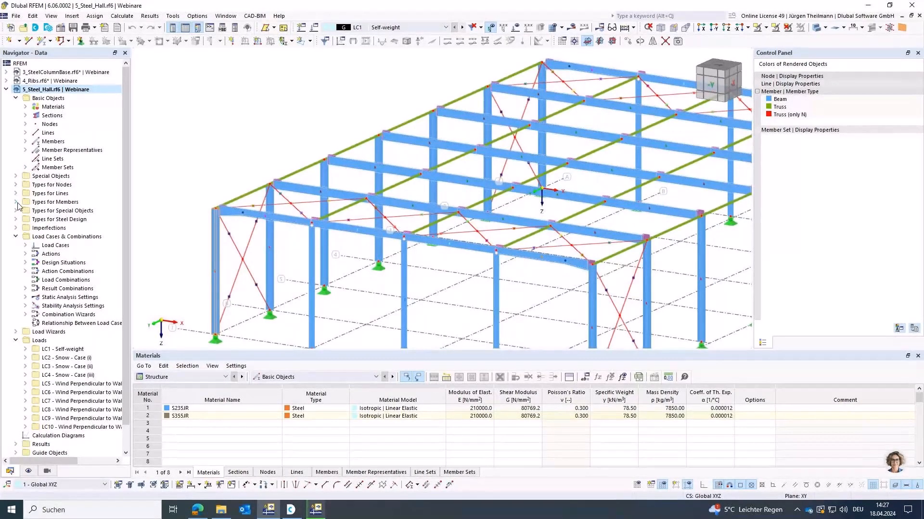
click(16, 220)
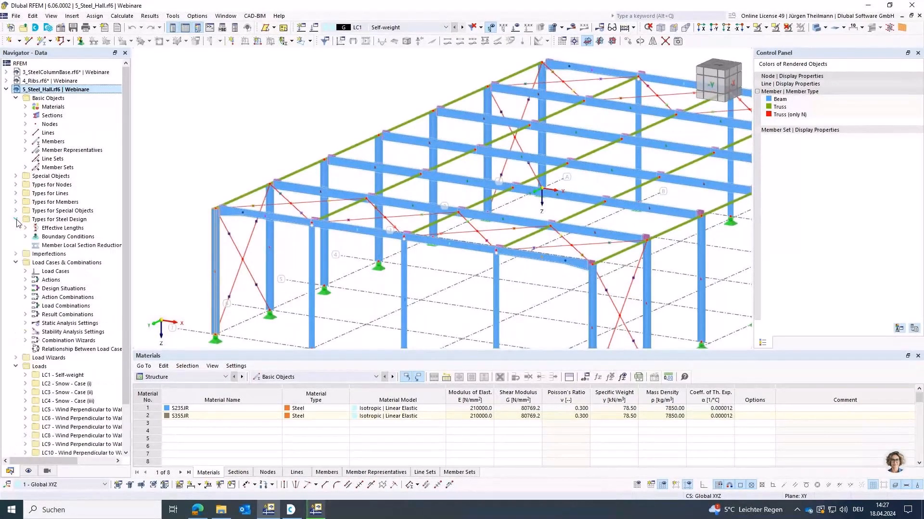
click(25, 237)
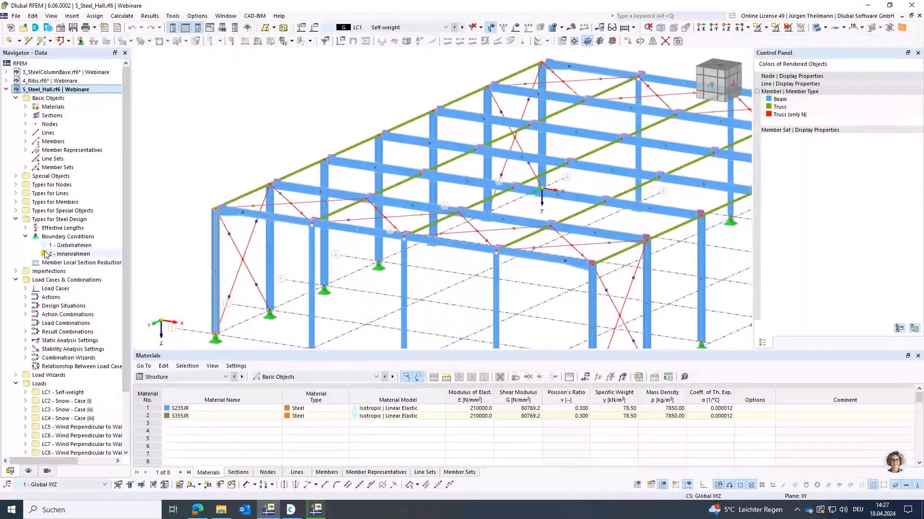
double_click(45, 247)
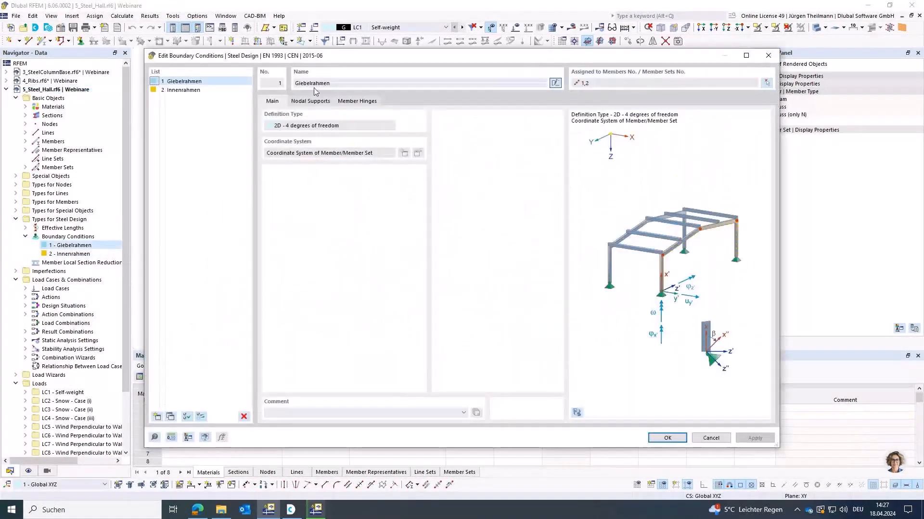
click(310, 101)
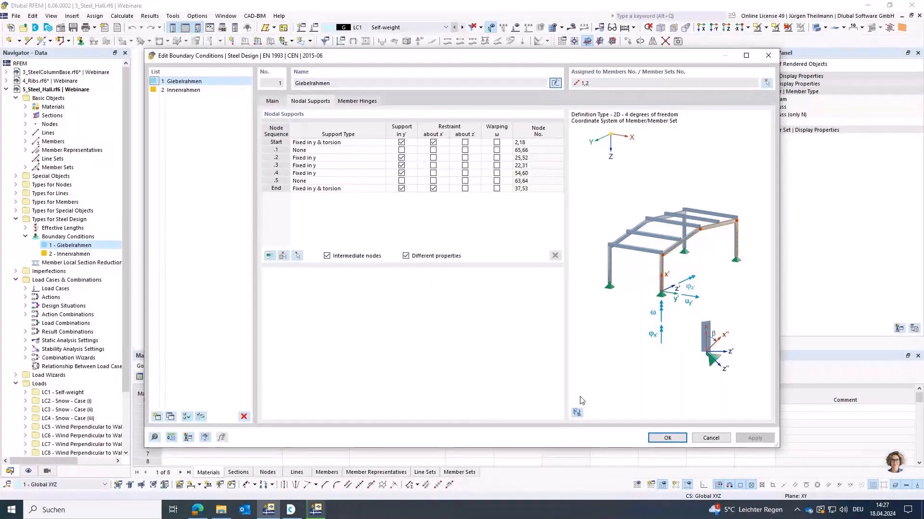
click(578, 414)
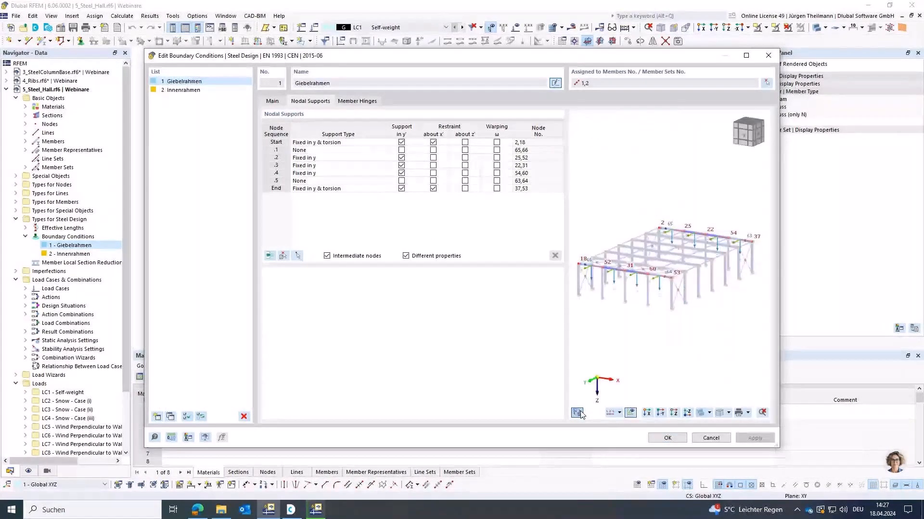
scroll(666, 279, up, 5)
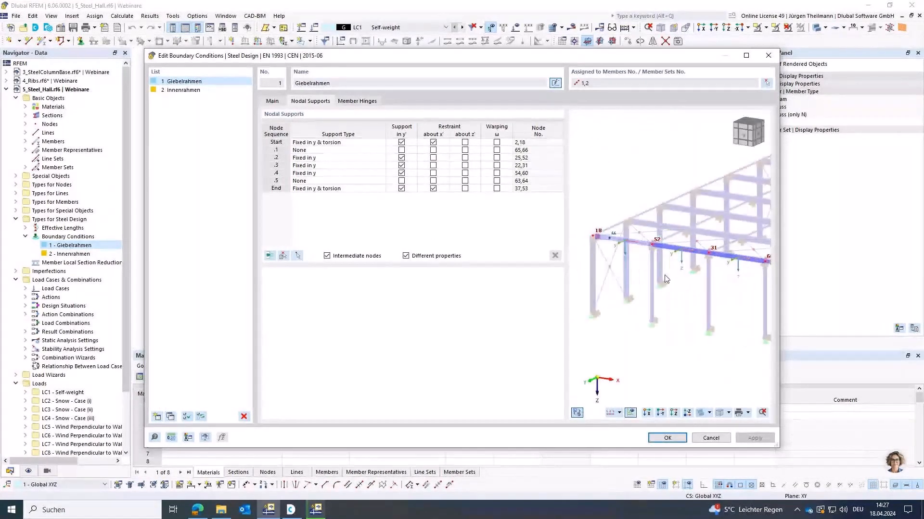
scroll(667, 282, down, 2)
middle_drag(666, 285, 652, 276)
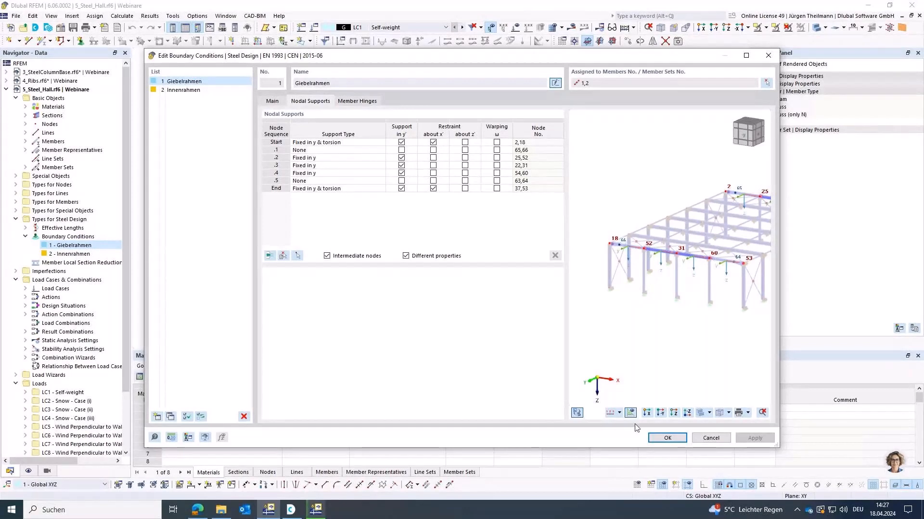
click(667, 438)
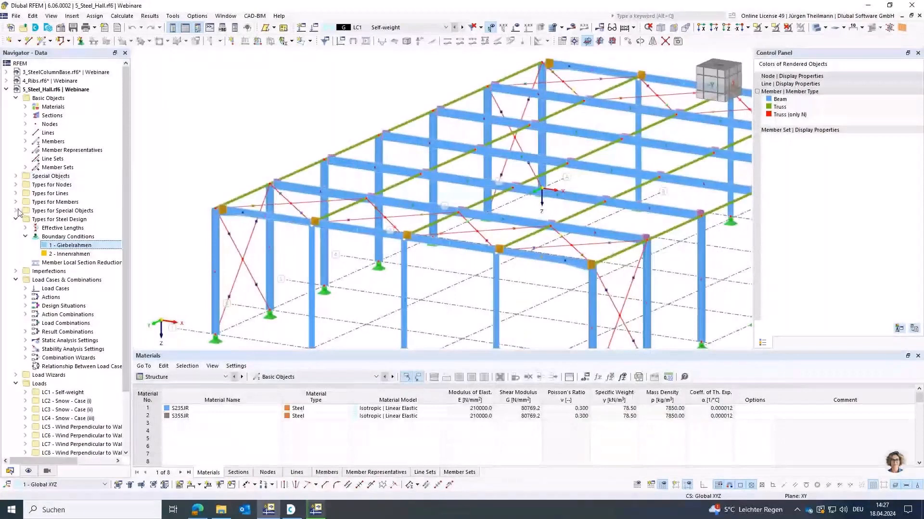
- Open member set 1 for editing and show its boundary conditions design type graphic in the inclined orientation
click(25, 168)
double_click(81, 178)
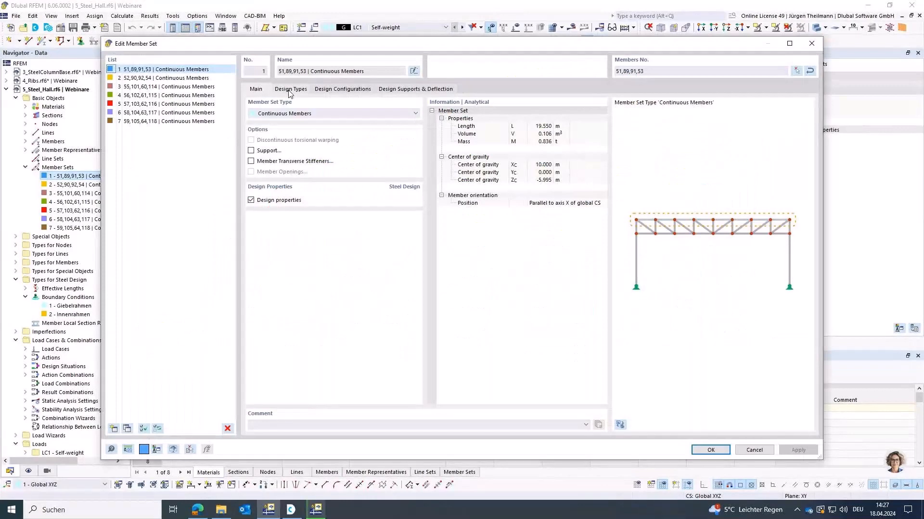
click(290, 90)
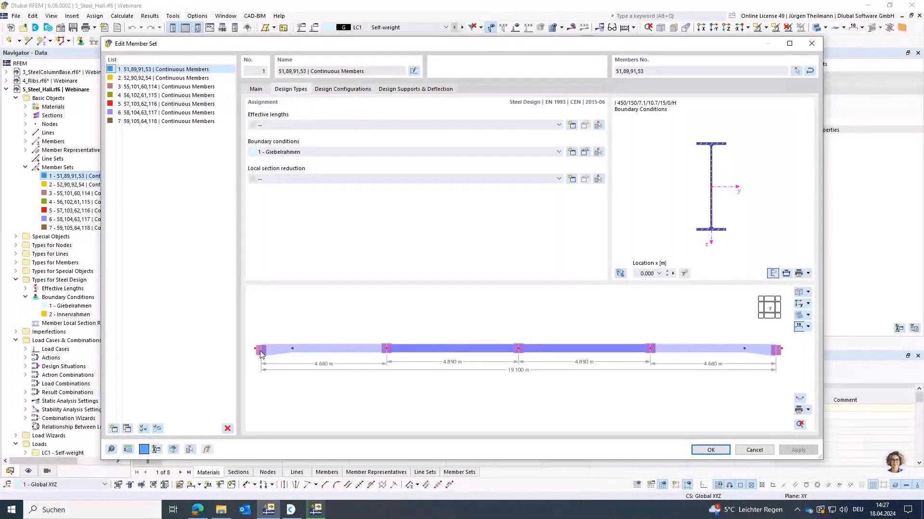
click(801, 401)
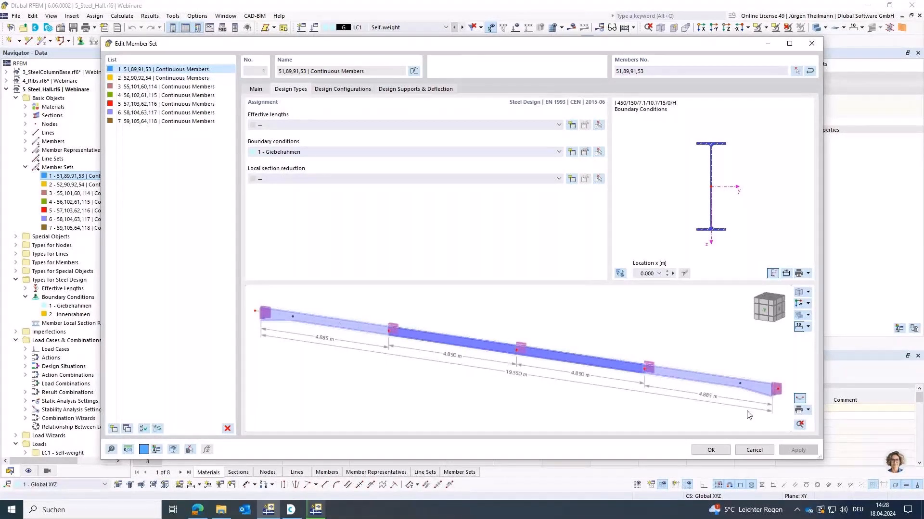
- Save the boundary conditions graphic of member set 1 as a print template named BC and accept the member set dialog
click(809, 410)
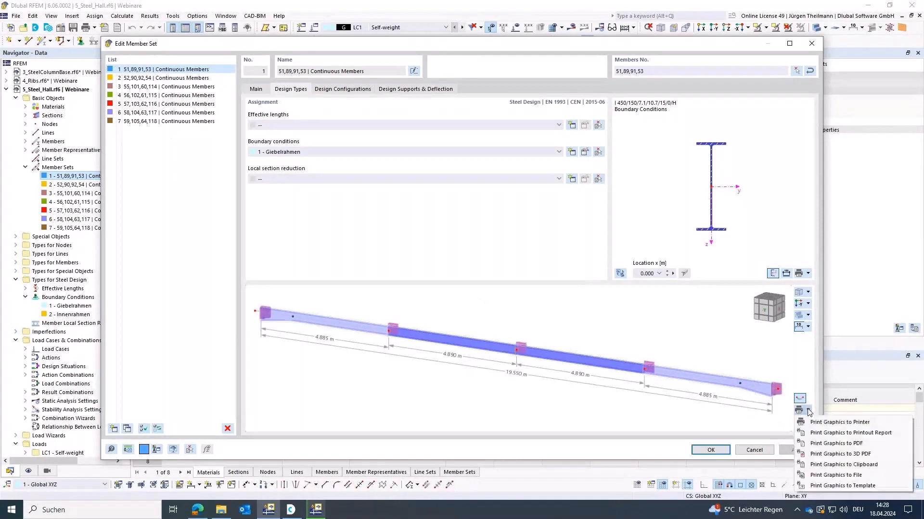
click(845, 486)
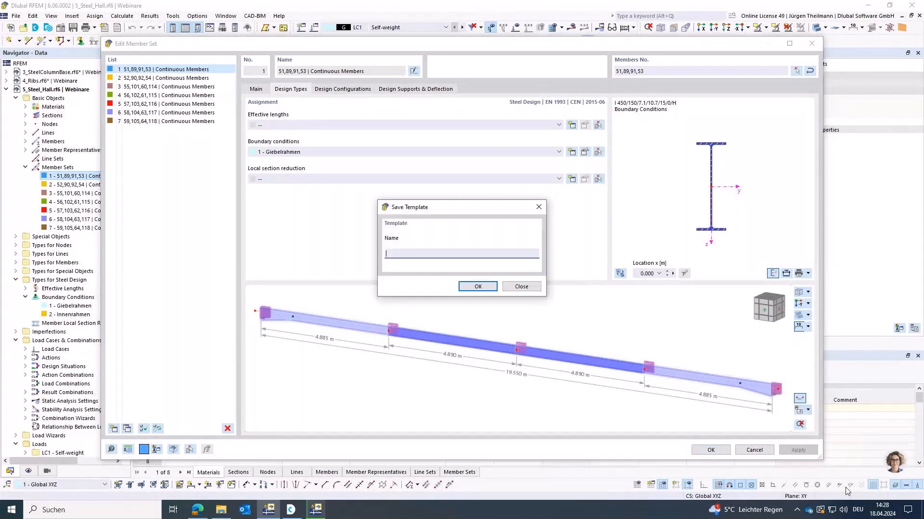
text(BC)
click(477, 287)
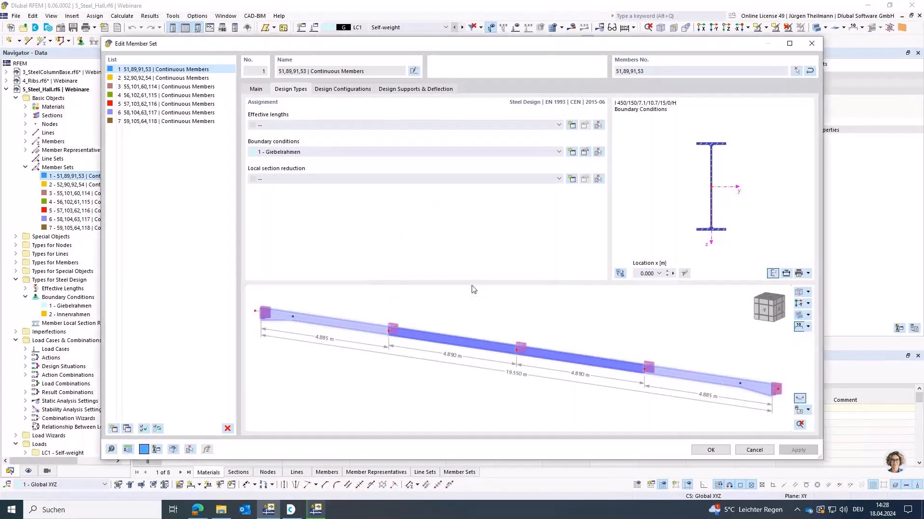
click(710, 450)
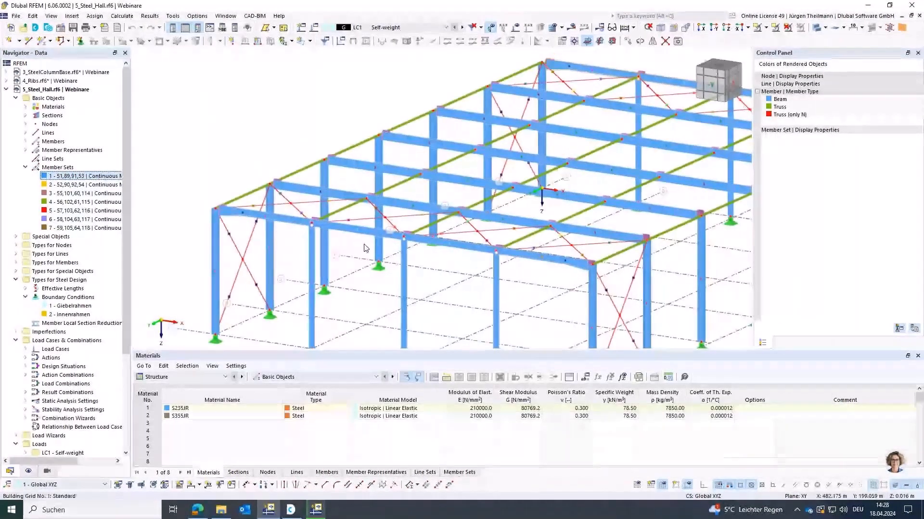
- Check the list of saved graphic templates for the Eff_L and BC entries
scroll(427, 330, down, 4)
middle_drag(518, 287, 500, 269)
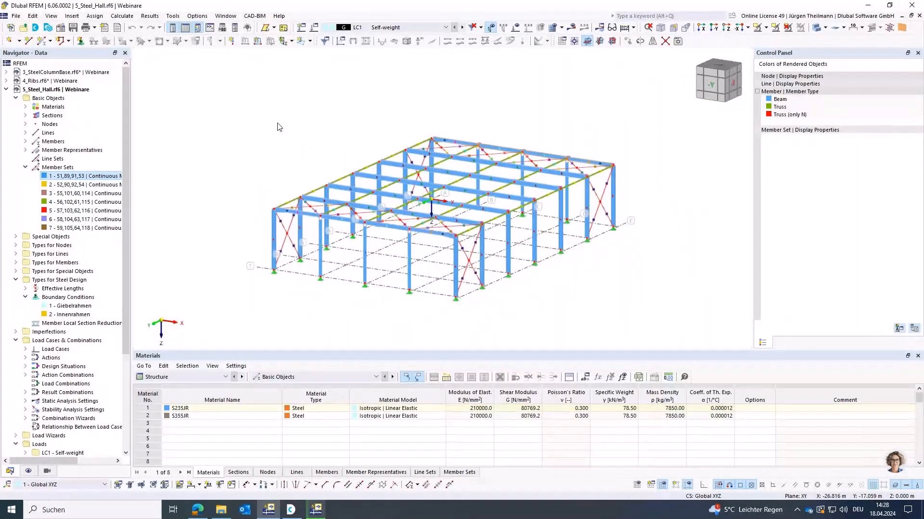
click(197, 16)
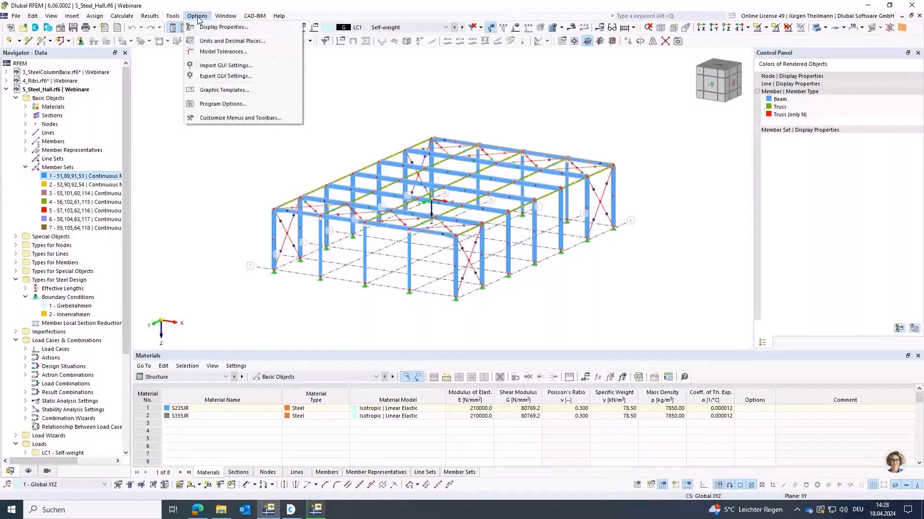
click(229, 92)
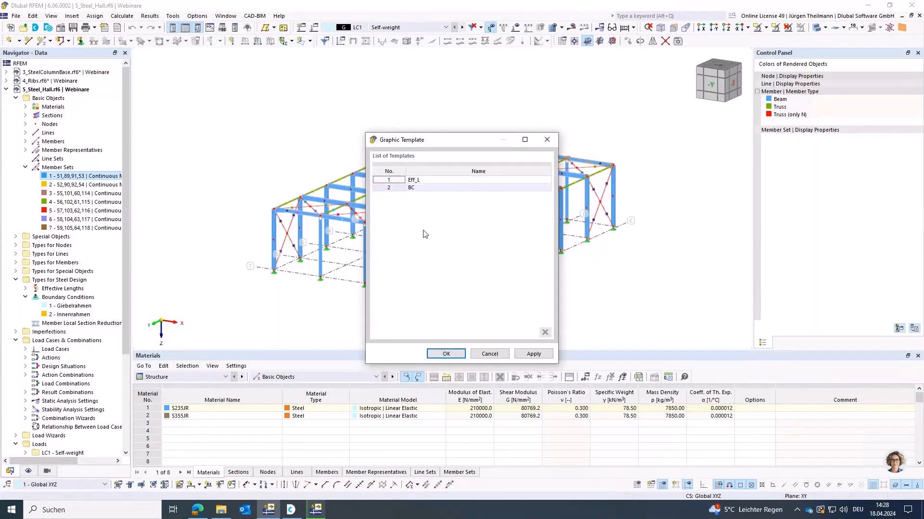
click(435, 356)
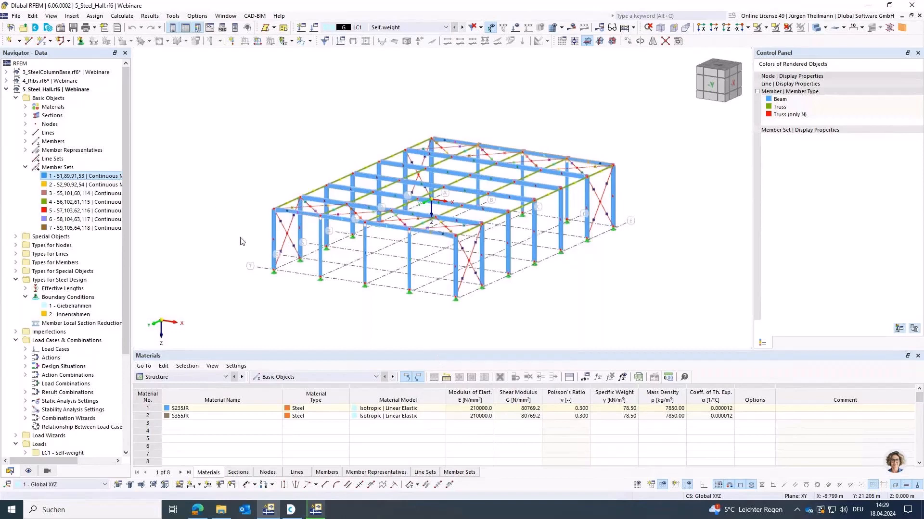
- Start a graphic printout to a new printout report and set the window to print to Multi print
drag(125, 253, 126, 347)
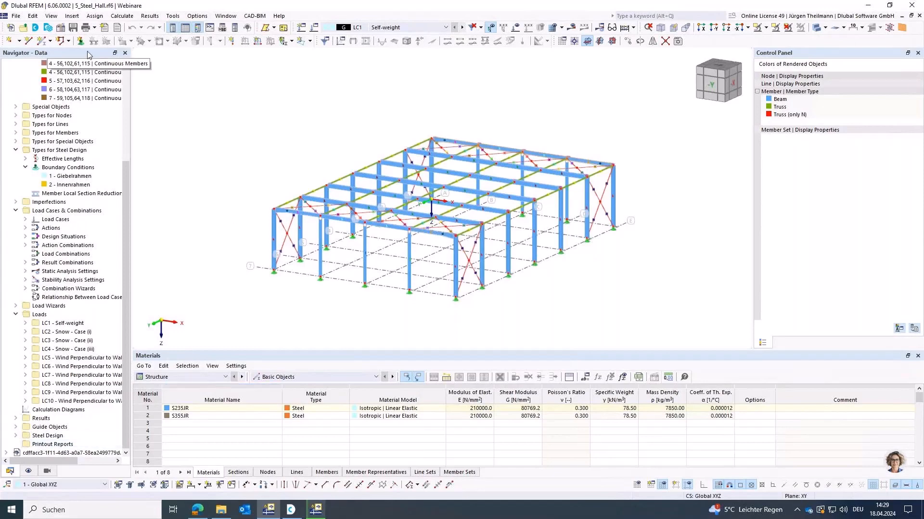
click(96, 28)
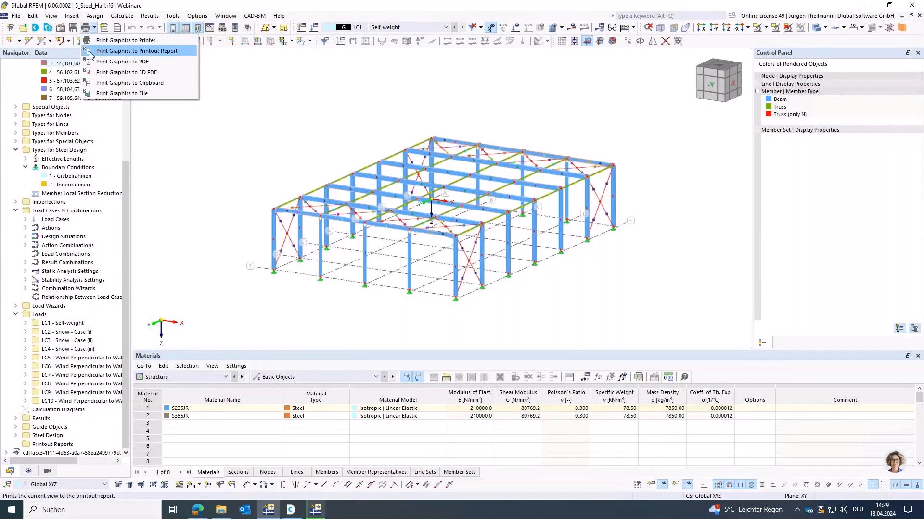
click(133, 52)
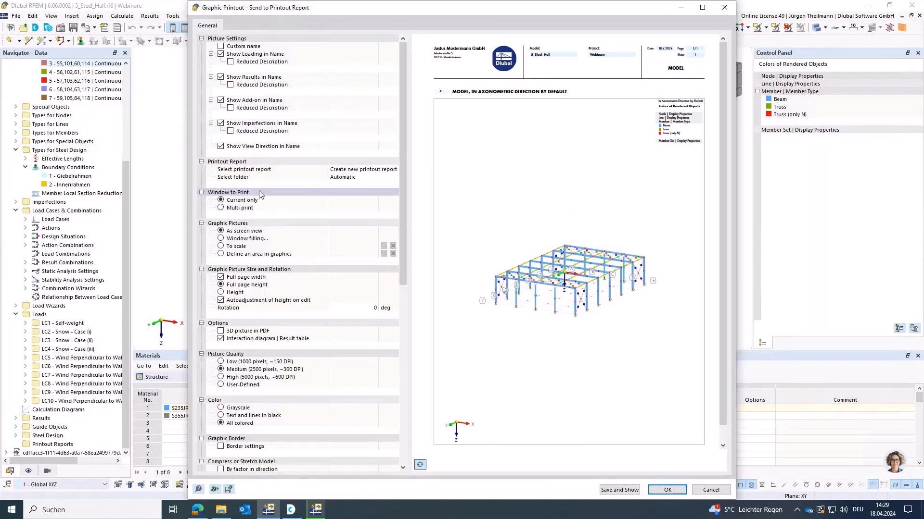
click(220, 208)
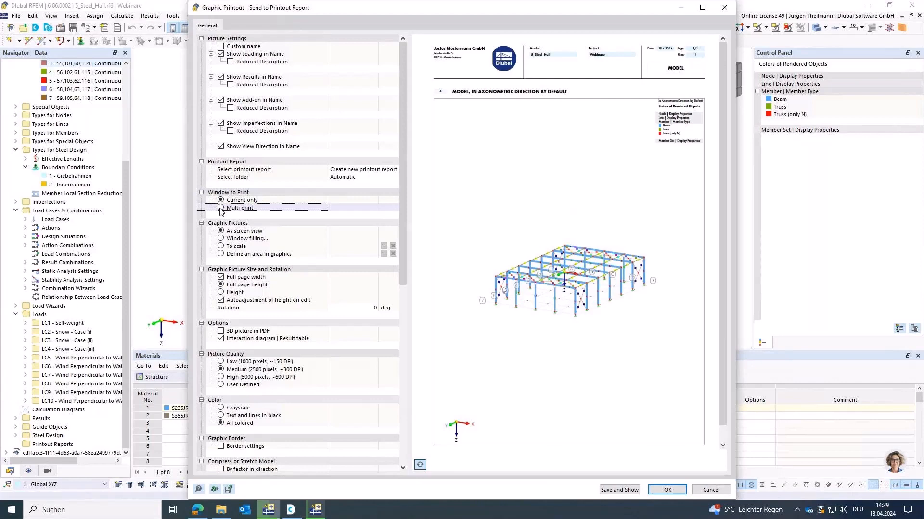
click(221, 208)
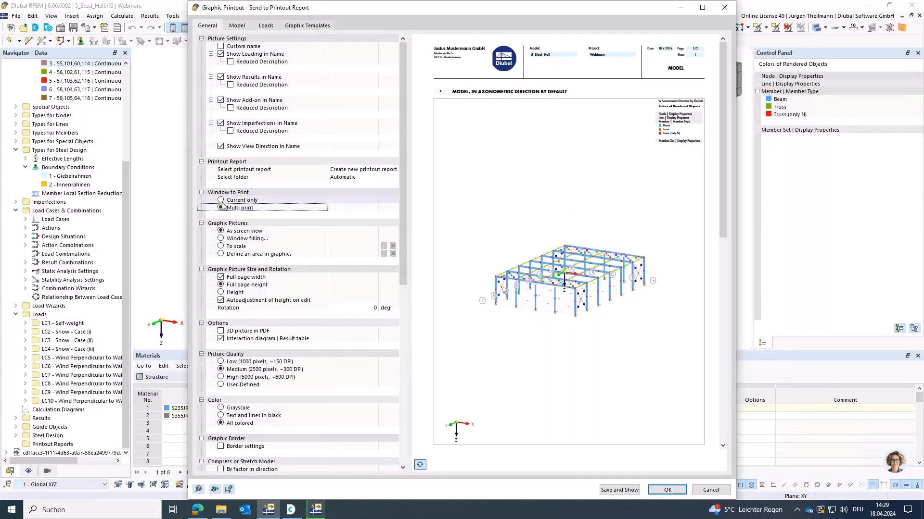
- Exclude all model views and all load case and load combination graphics from the multi print
click(236, 28)
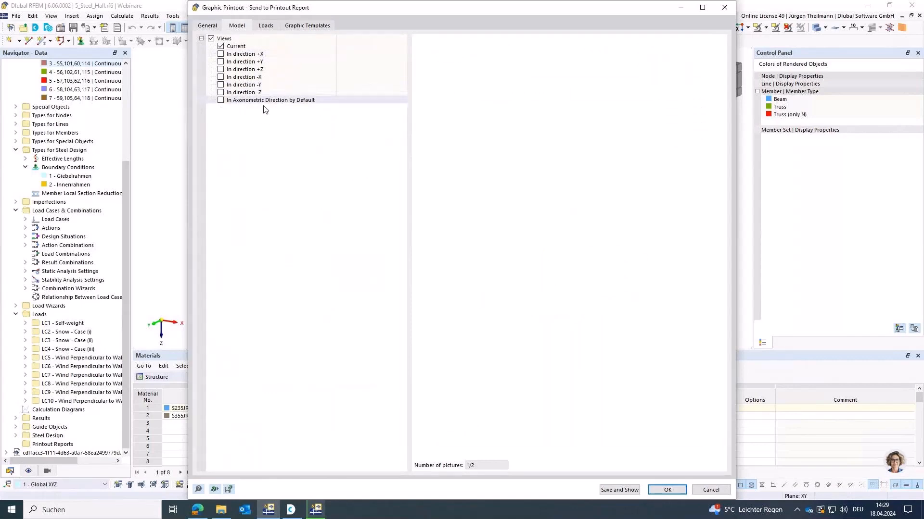
click(211, 38)
click(266, 26)
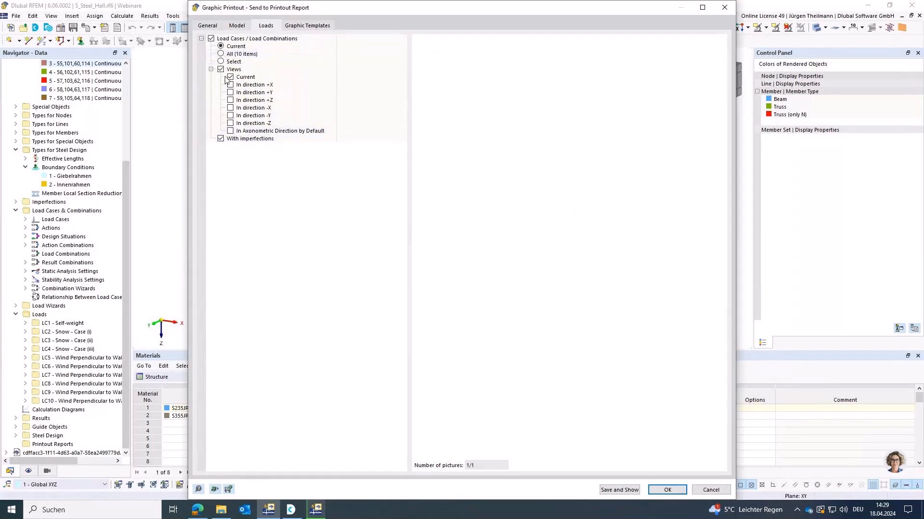
click(211, 39)
- Include the Eff_L members graphic template in the multi print
click(312, 27)
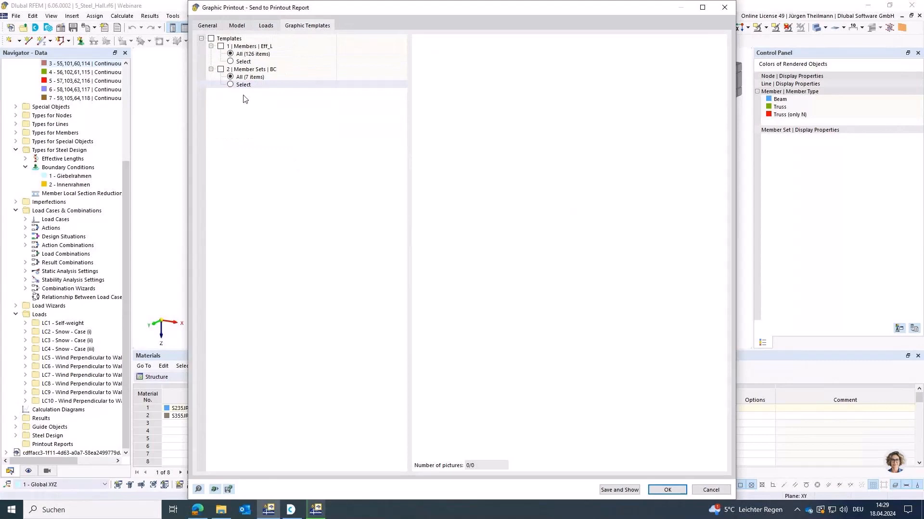
click(211, 39)
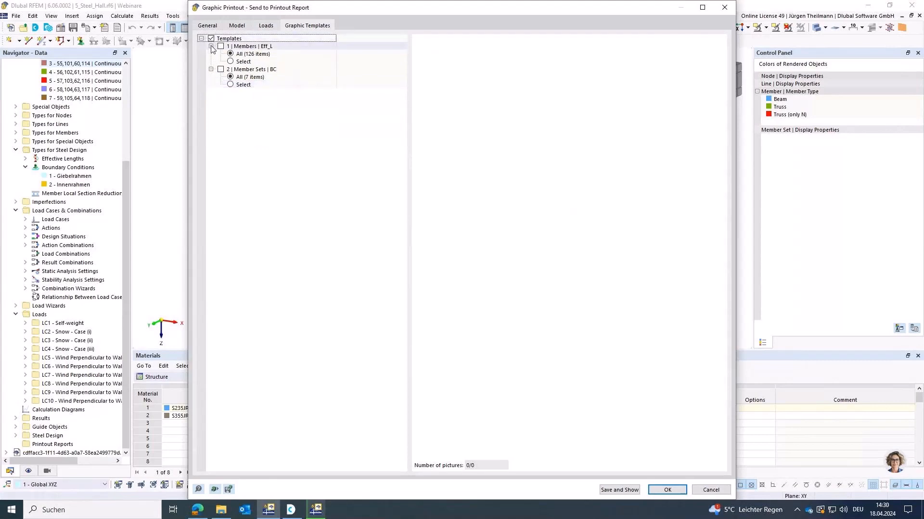
click(265, 48)
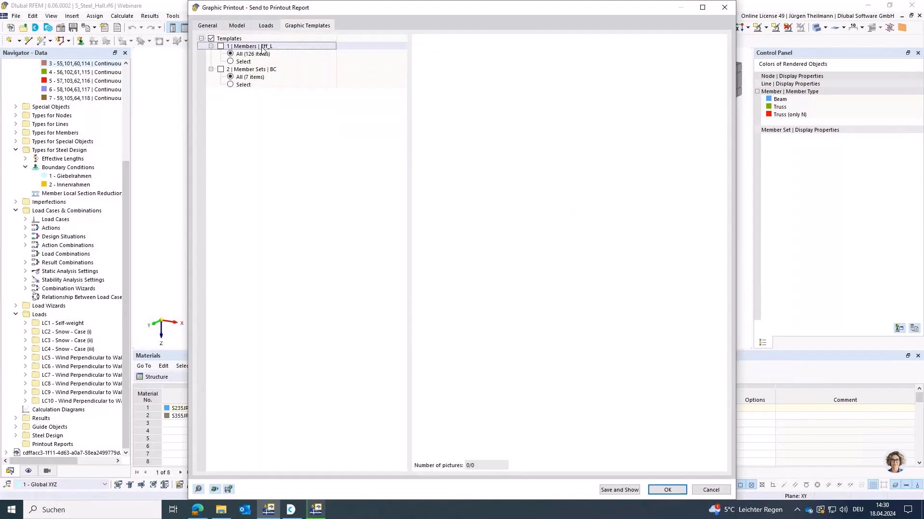
click(220, 46)
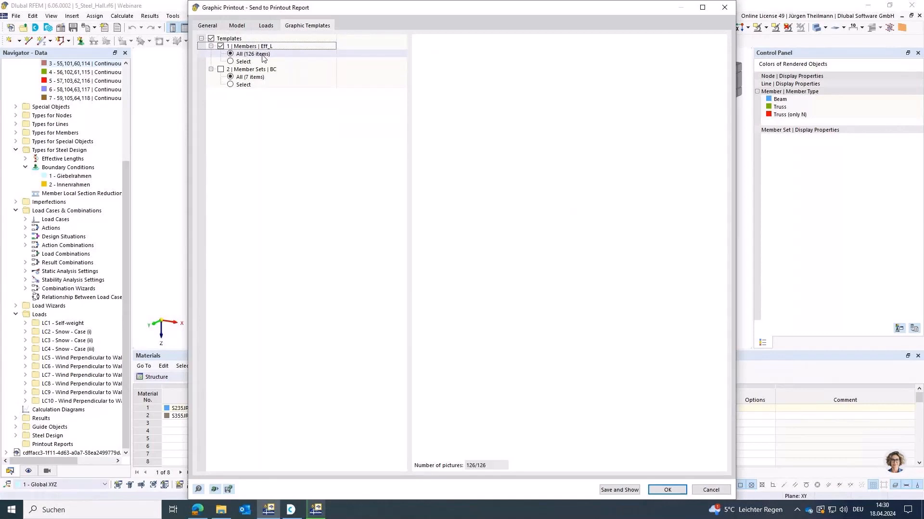
- Restrict the Eff_L template to selected members, replacing the full selection with members 7, 16, 18 and 26
click(230, 62)
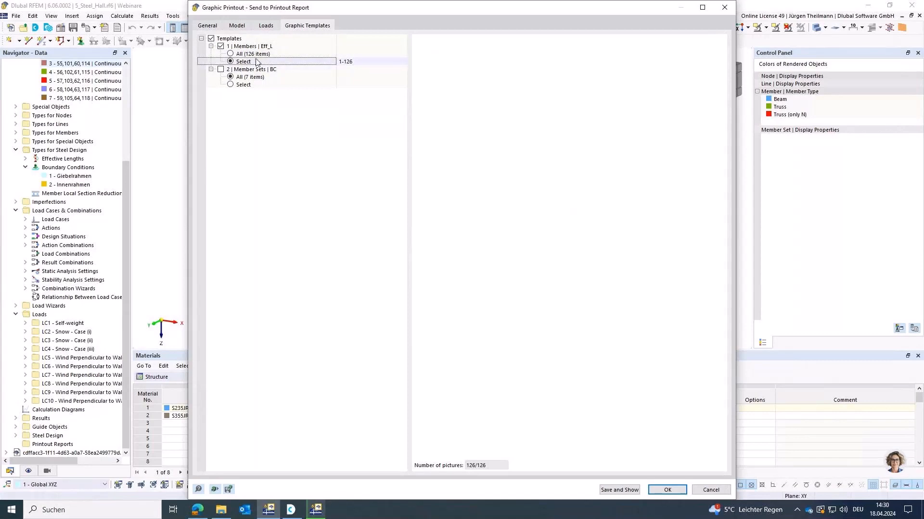
click(382, 64)
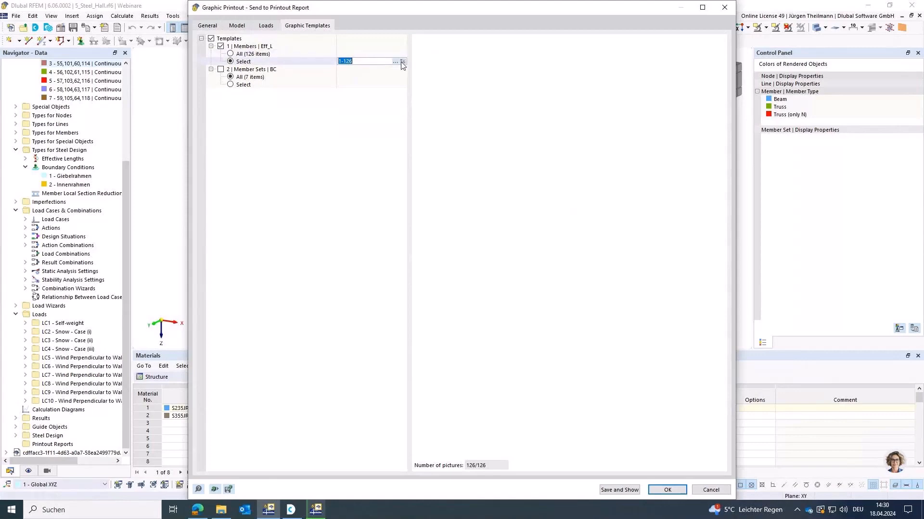
click(402, 61)
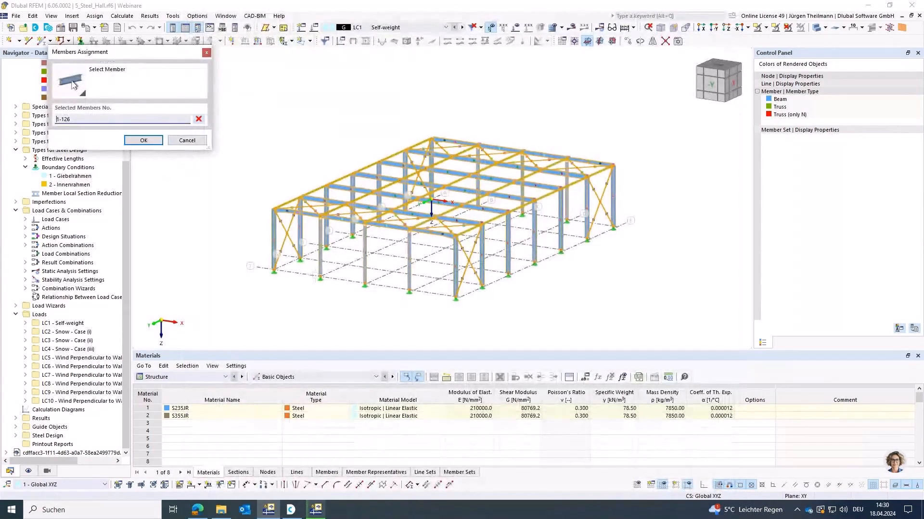
scroll(317, 279, up, 2)
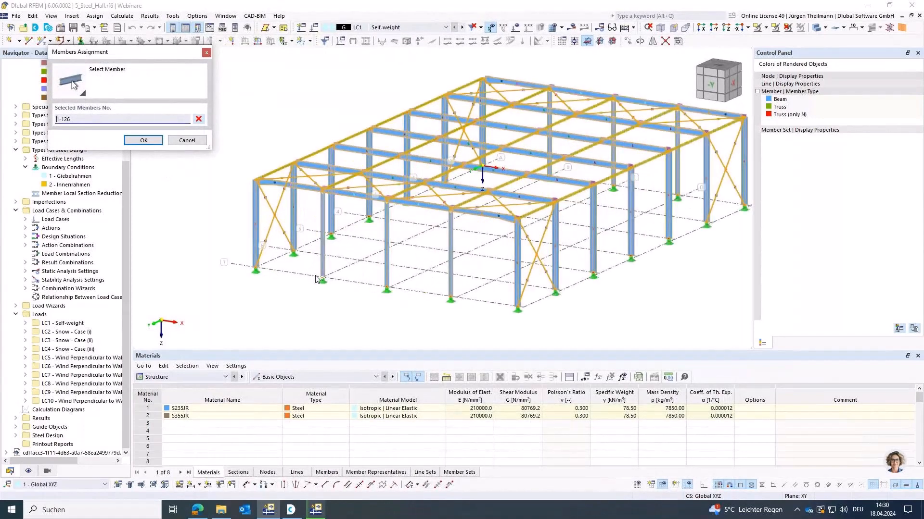
click(204, 120)
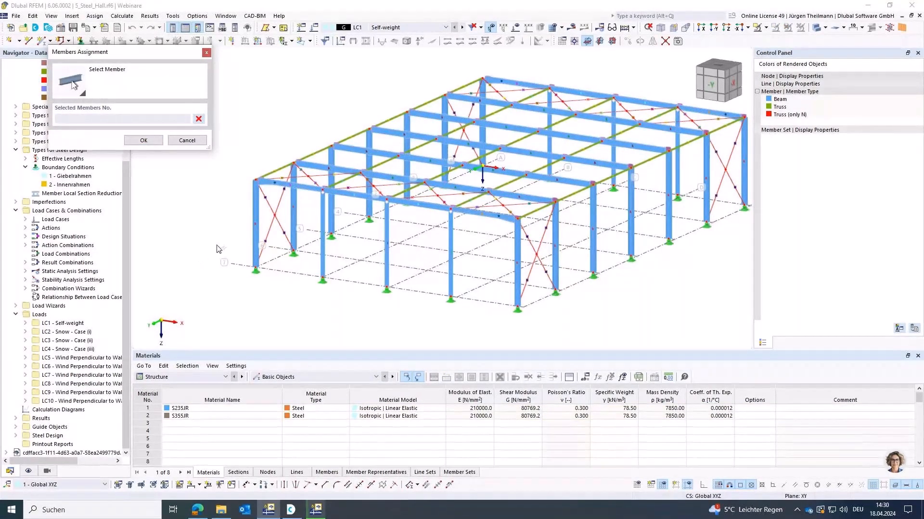
click(255, 211)
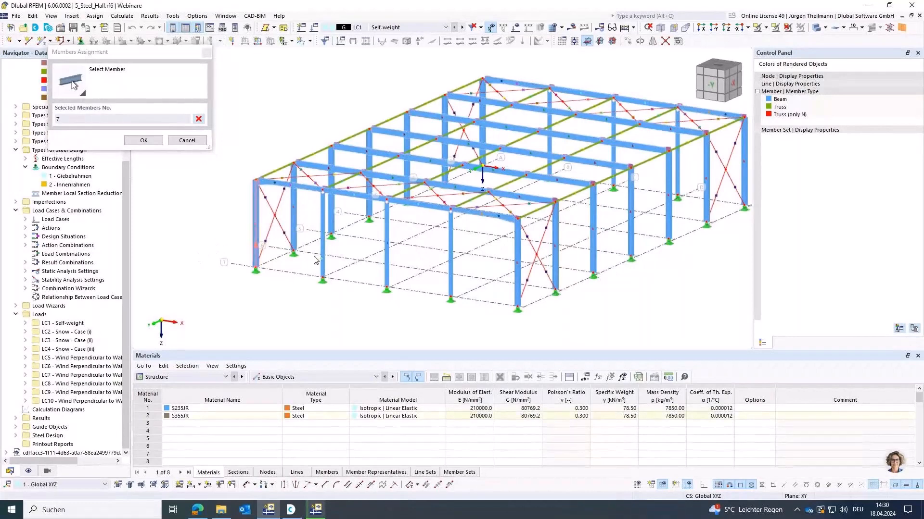
click(323, 236)
click(387, 270)
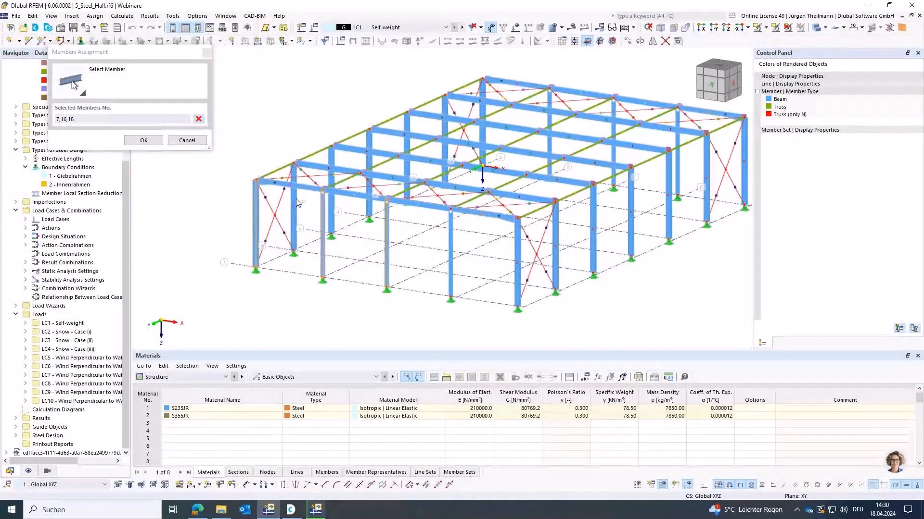
click(282, 166)
click(144, 140)
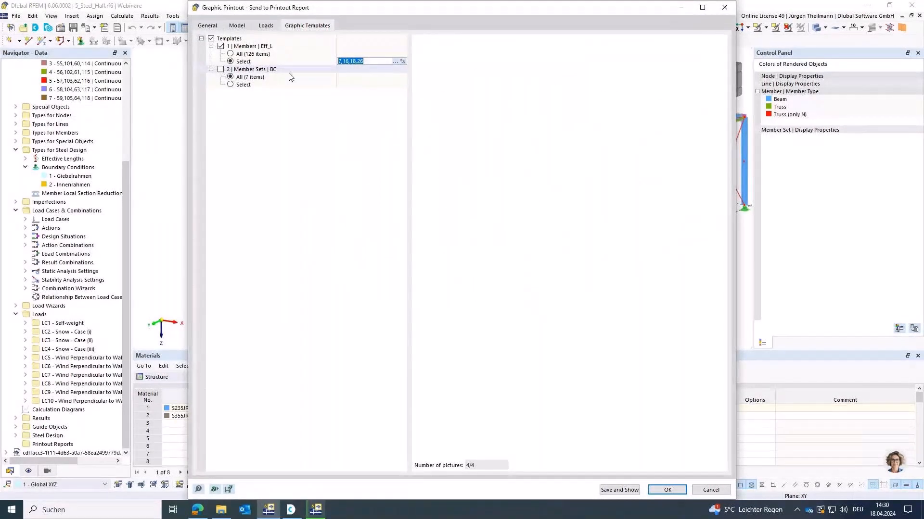
- Include the BC member sets template in the multi print and restrict it to member sets 2 and 7
click(224, 70)
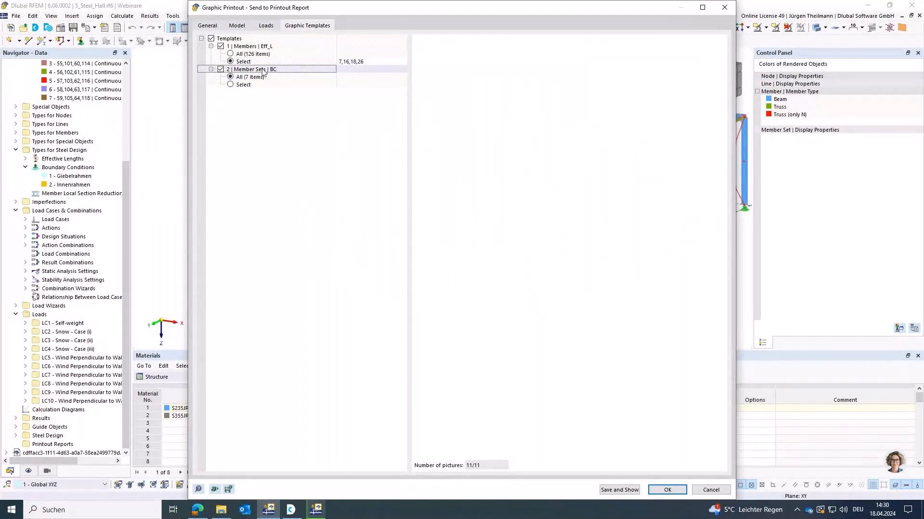
click(230, 77)
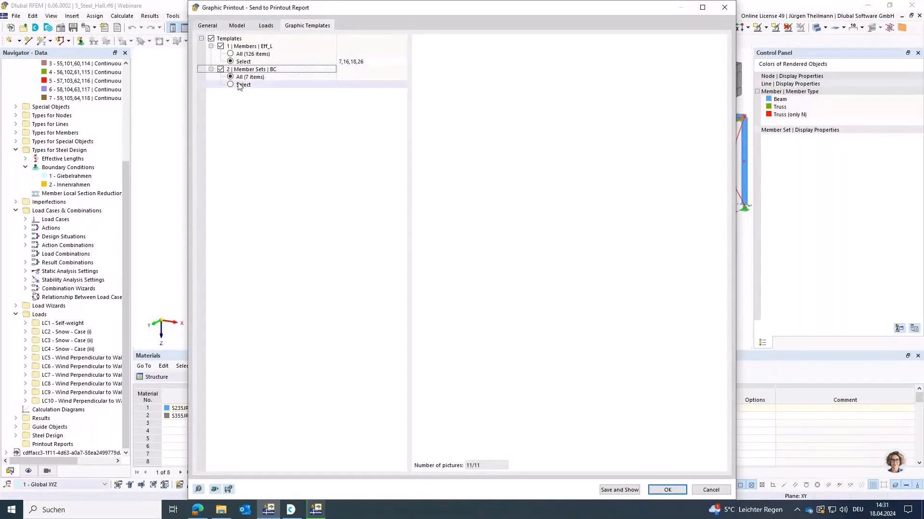
click(232, 85)
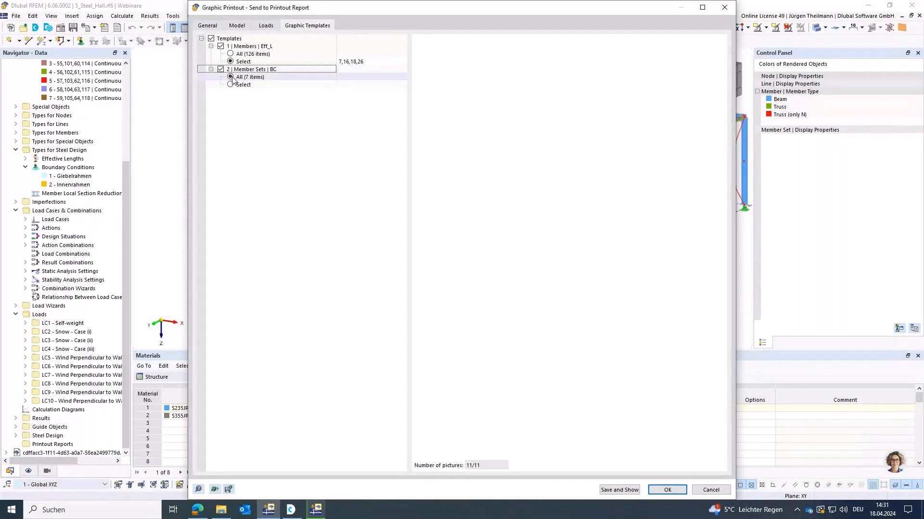
click(240, 78)
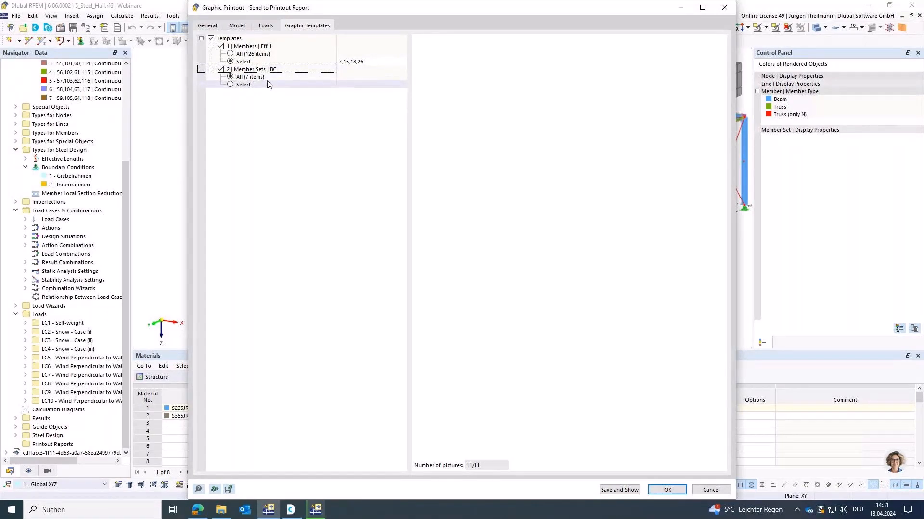
click(230, 85)
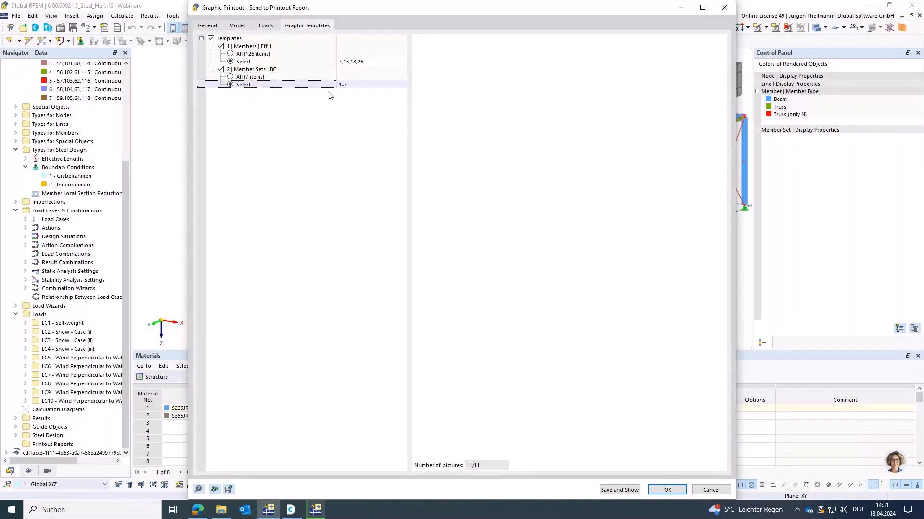
click(400, 85)
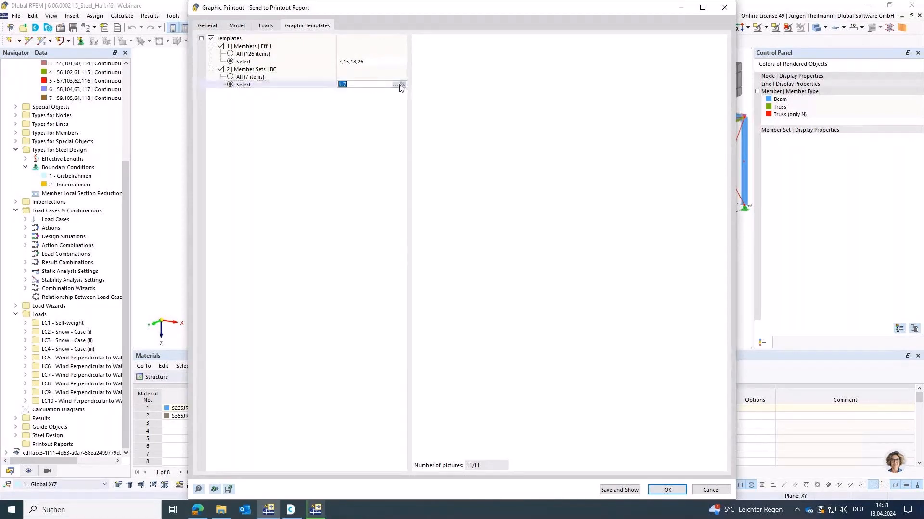
click(399, 86)
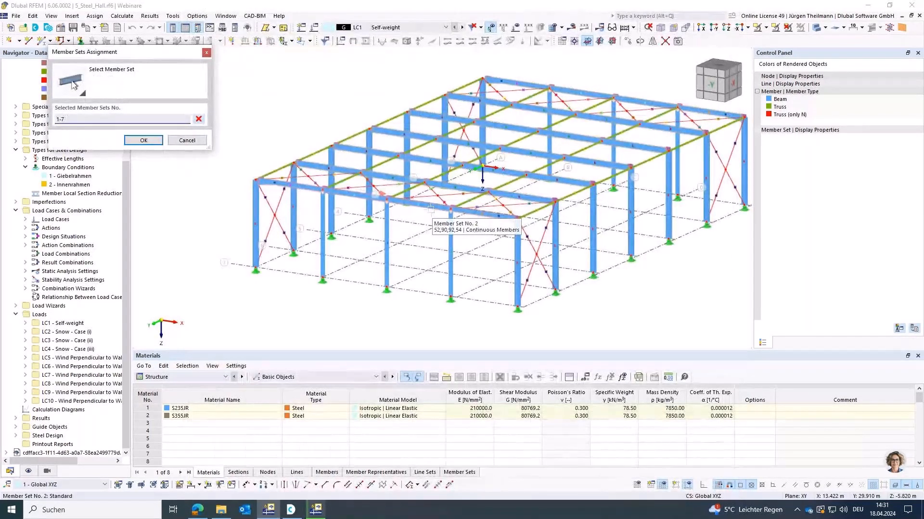
click(199, 120)
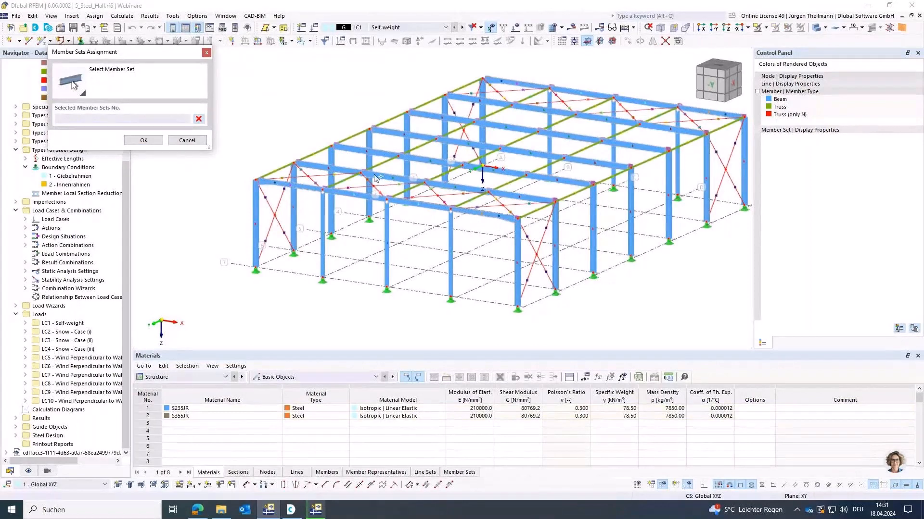
click(415, 207)
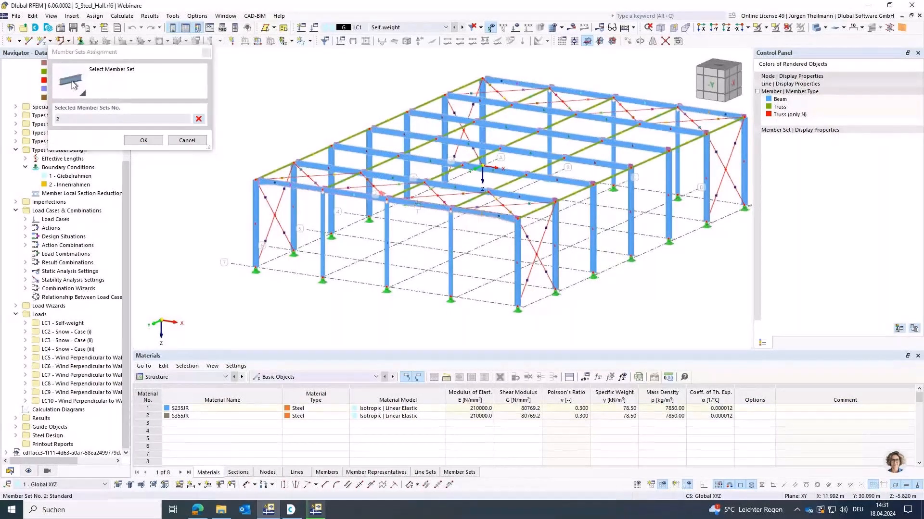
click(460, 183)
click(144, 140)
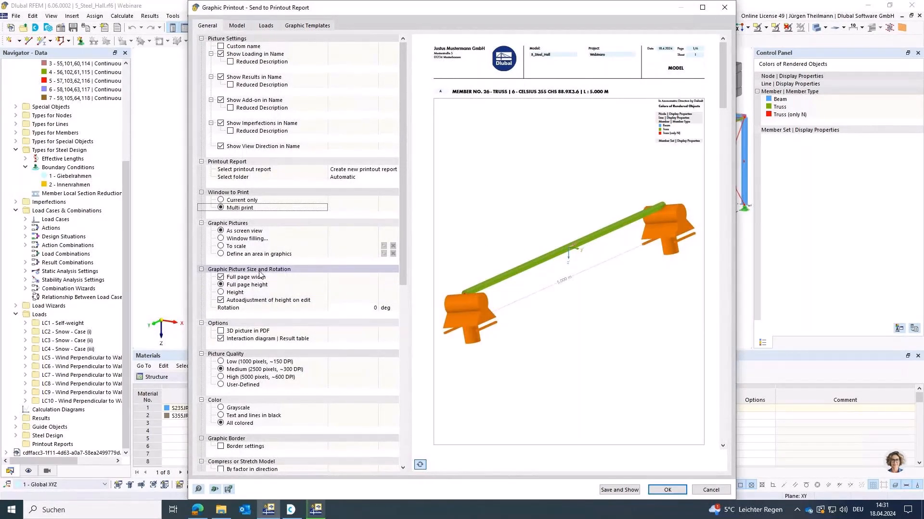
- Set the graphic picture height ratio to 45 %, turn off autoadjustment of height on edit and refresh the preview
click(229, 292)
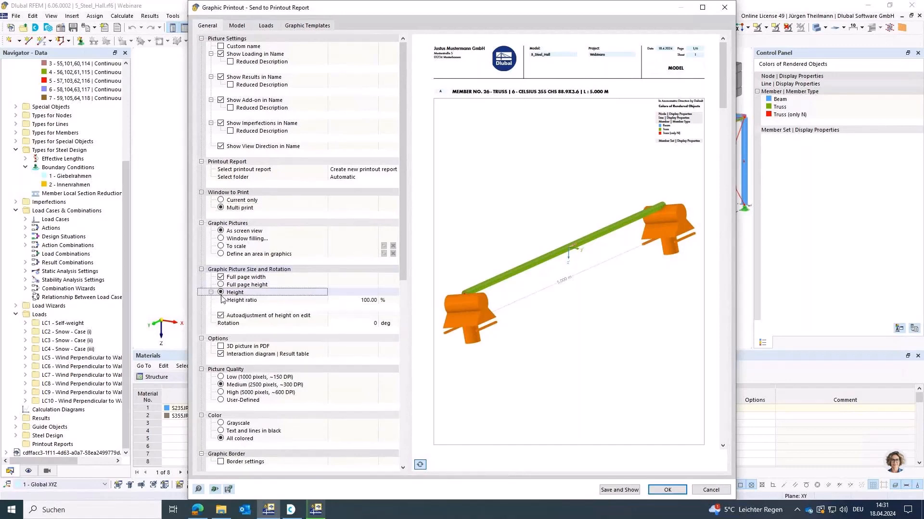
click(361, 300)
text(45)
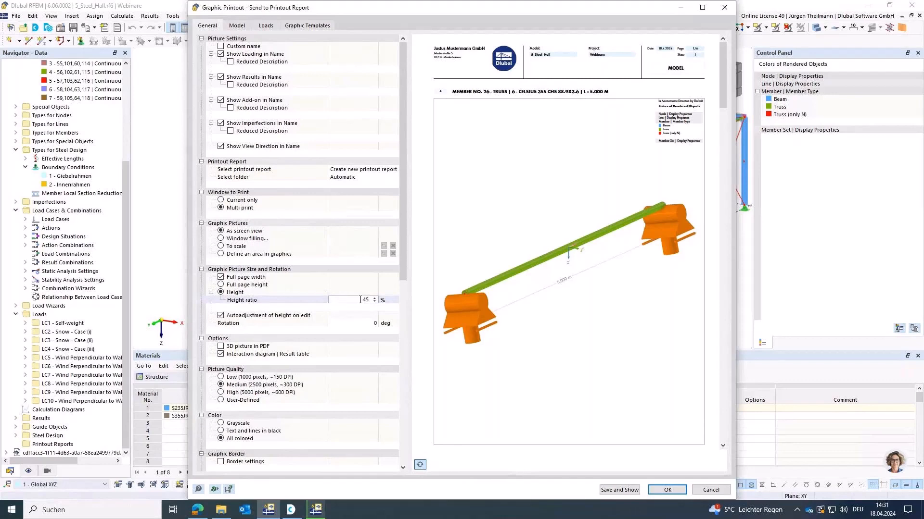
key(Tab)
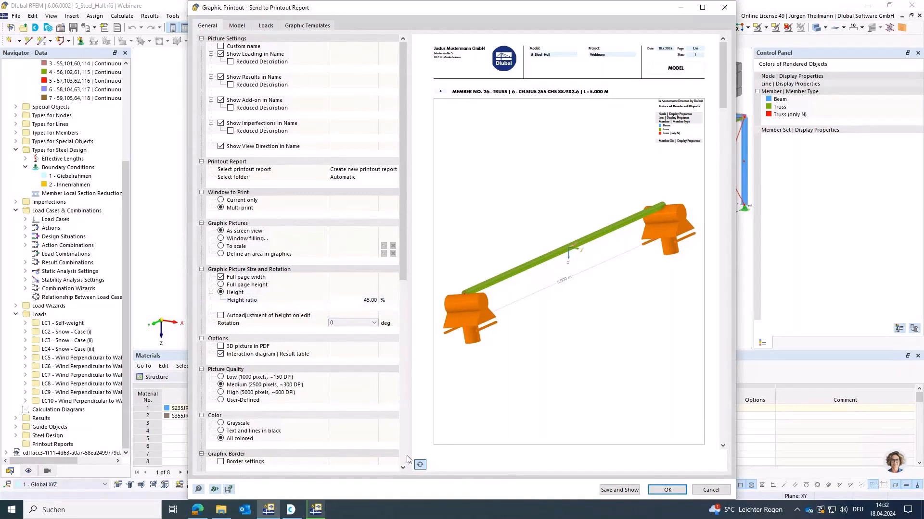
click(420, 465)
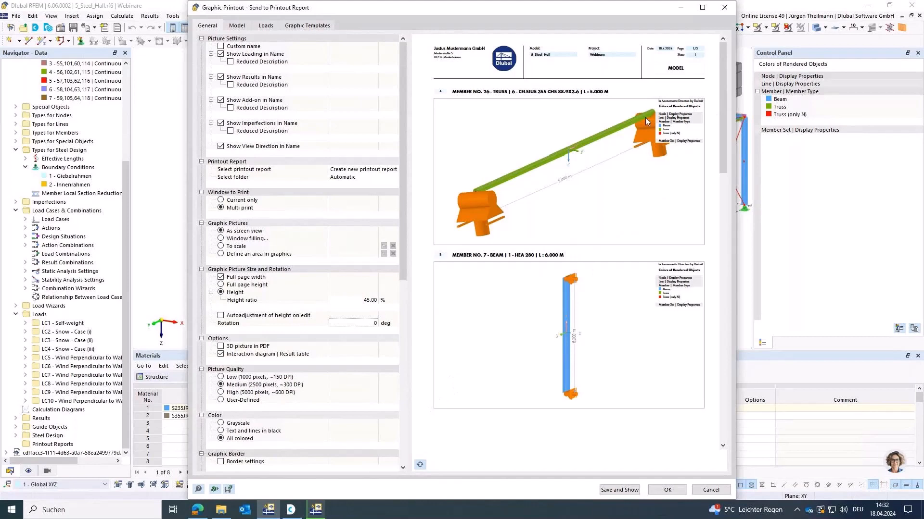
- Remove the color panel of rendered objects from the printed graphics
drag(402, 143, 404, 319)
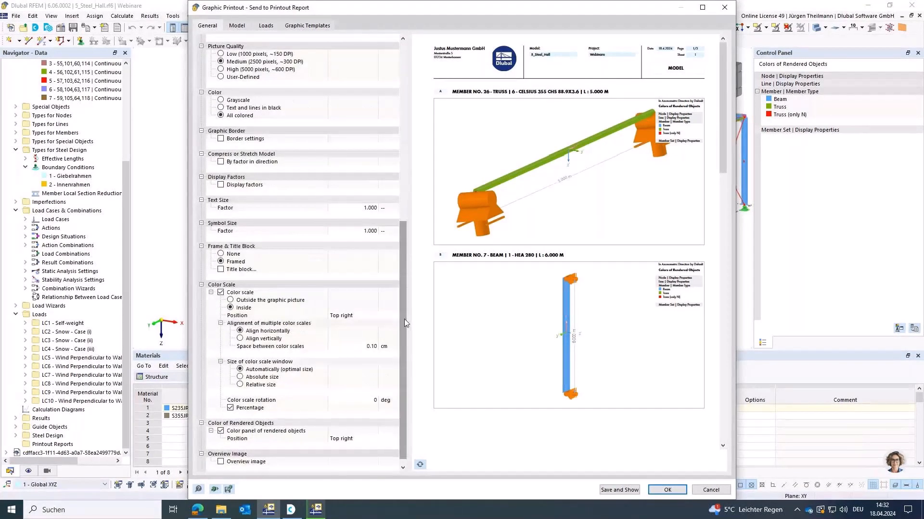
click(220, 431)
click(220, 432)
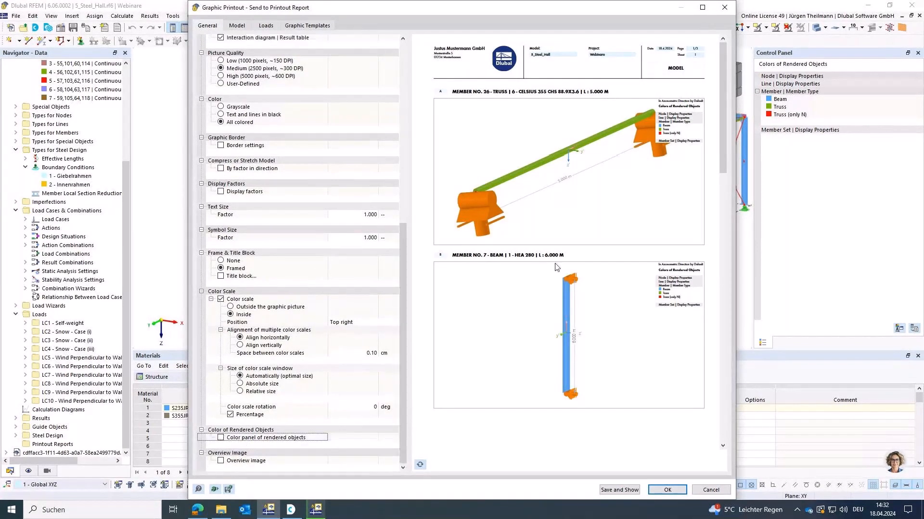
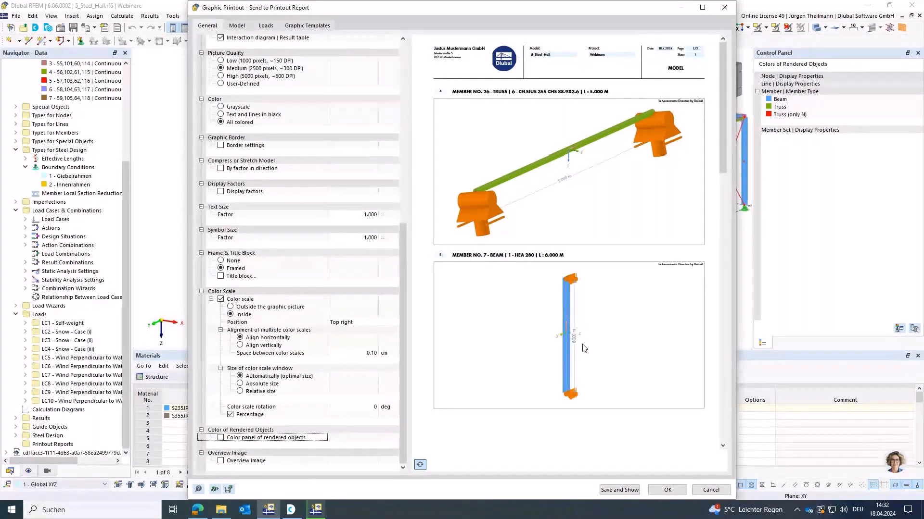
- Check the previewed pages, save and show the graphics in the new printout report, and deselect all of its report items
scroll(581, 321, down, 5)
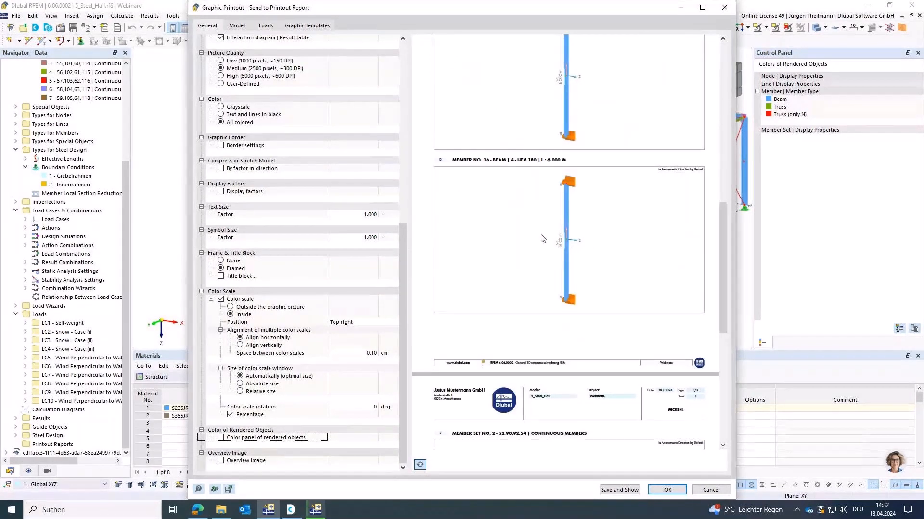
scroll(553, 240, down, 3)
scroll(558, 207, down, 1)
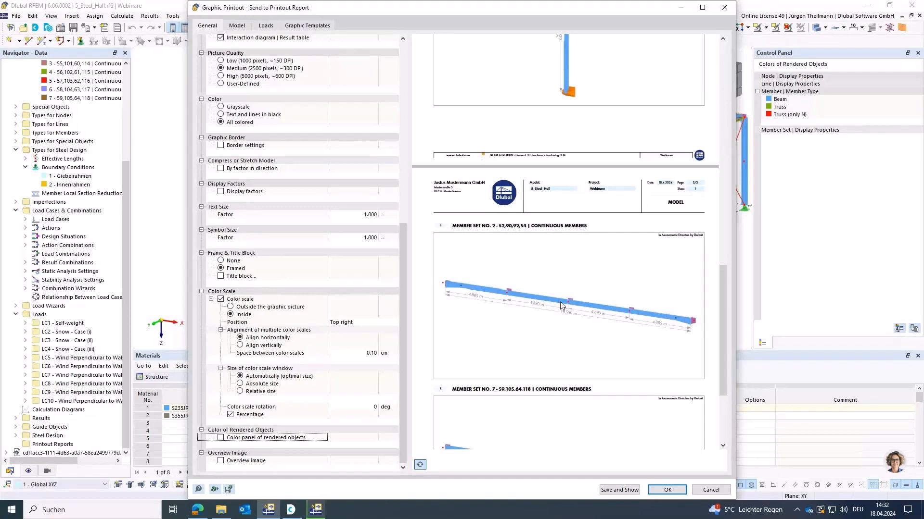
scroll(560, 305, down, 3)
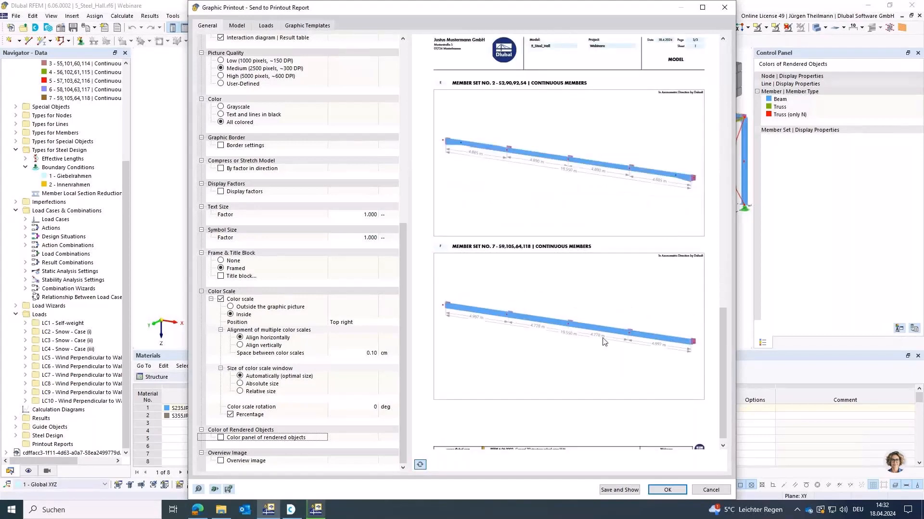
scroll(547, 333, down, 1)
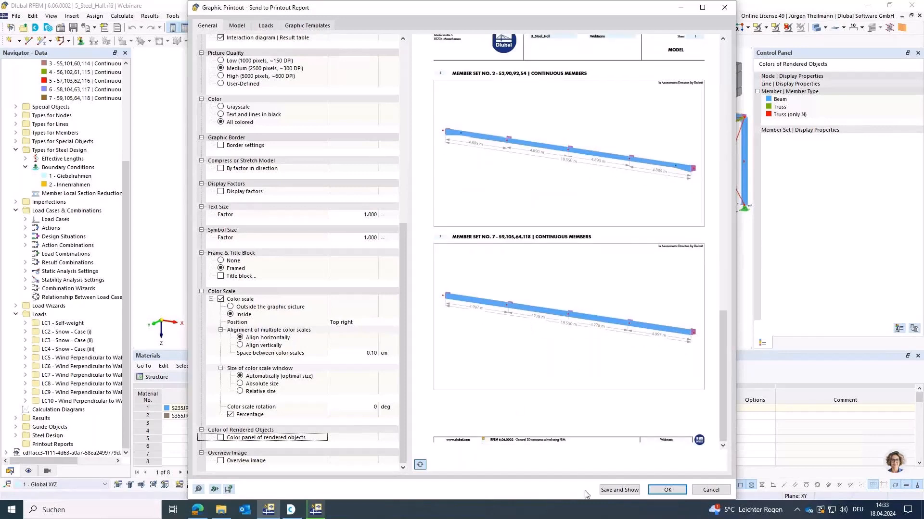
click(620, 490)
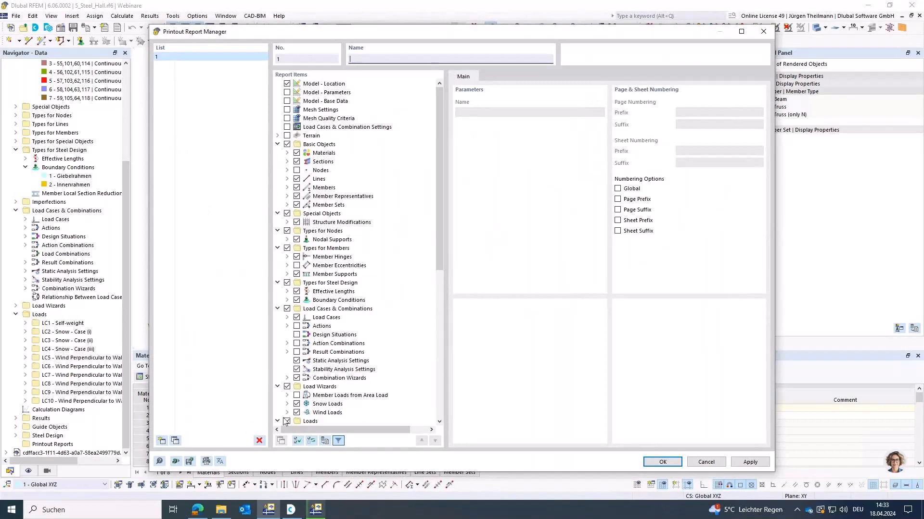
click(298, 441)
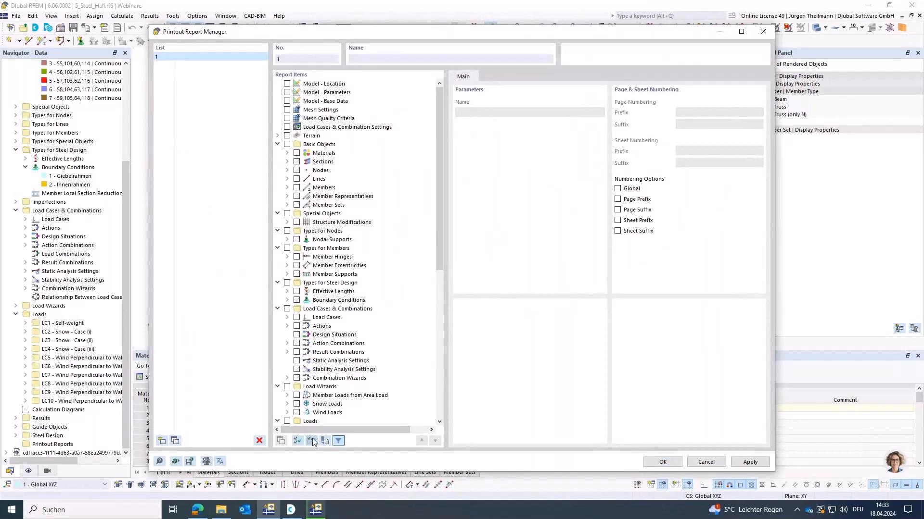
- Include the materials, sections, nodes and members of the basic objects in the printout report and generate it
click(287, 145)
click(296, 153)
click(296, 161)
click(297, 170)
click(673, 464)
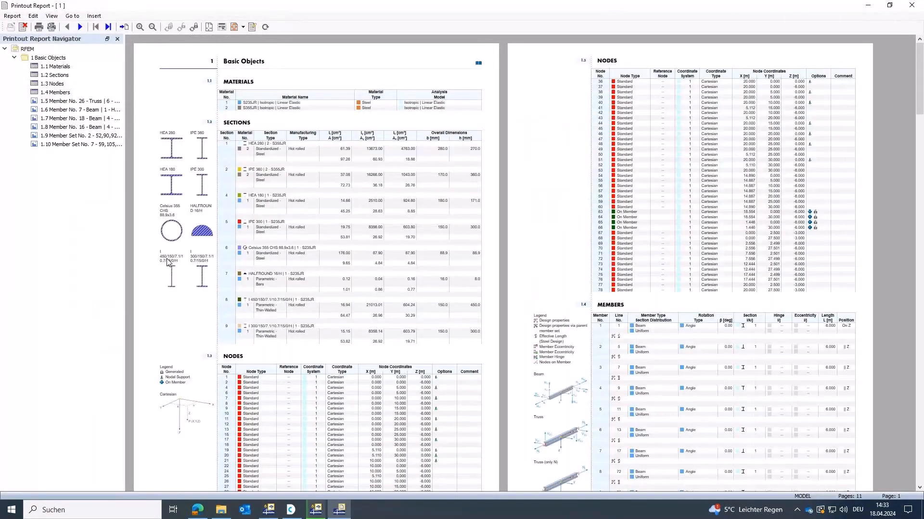
- Examine the members table and the member and member set graphics in the printout report, and close the report
click(61, 93)
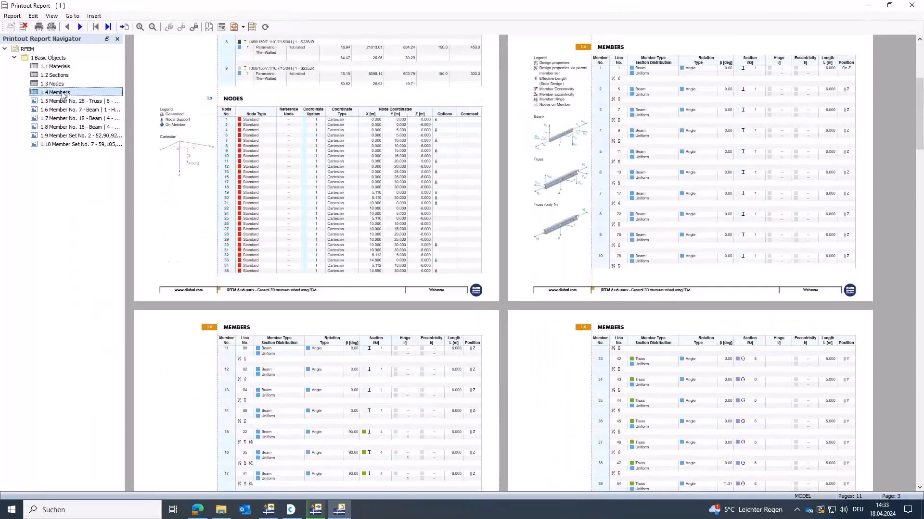
click(62, 101)
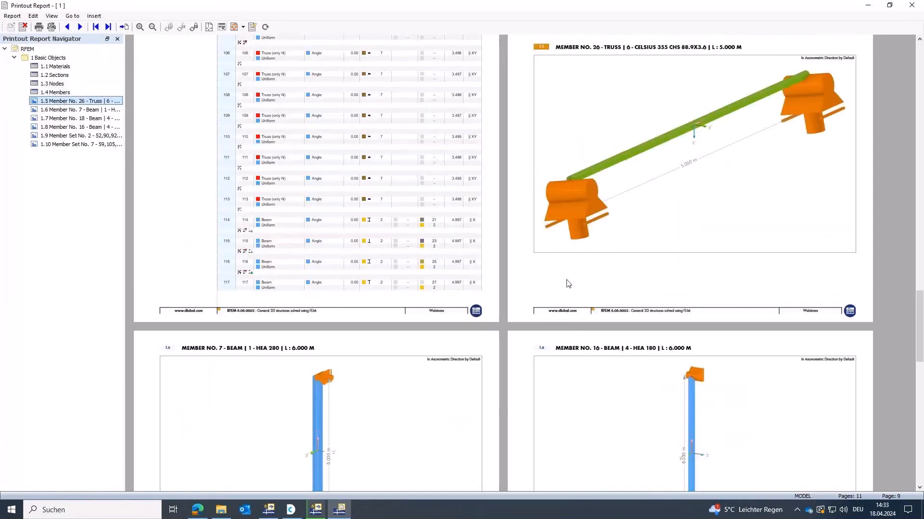
scroll(492, 240, down, 2)
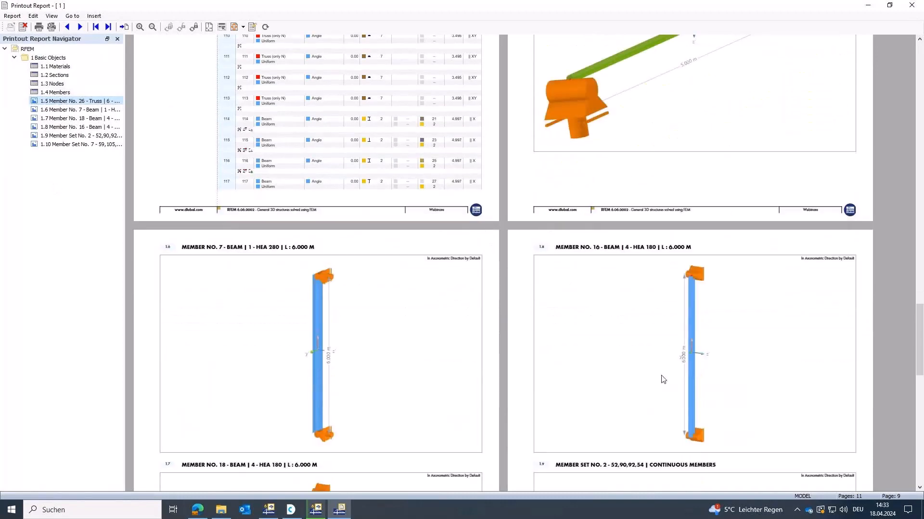
scroll(527, 315, down, 5)
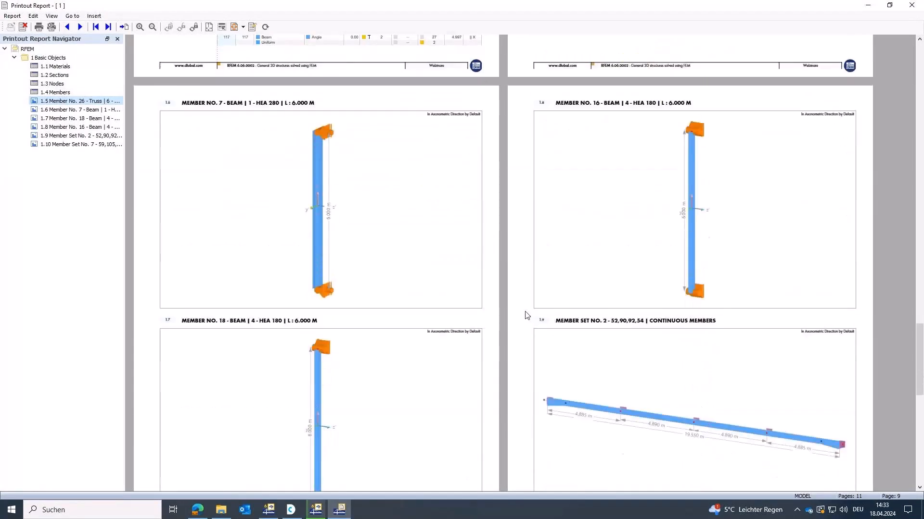
scroll(528, 316, down, 10)
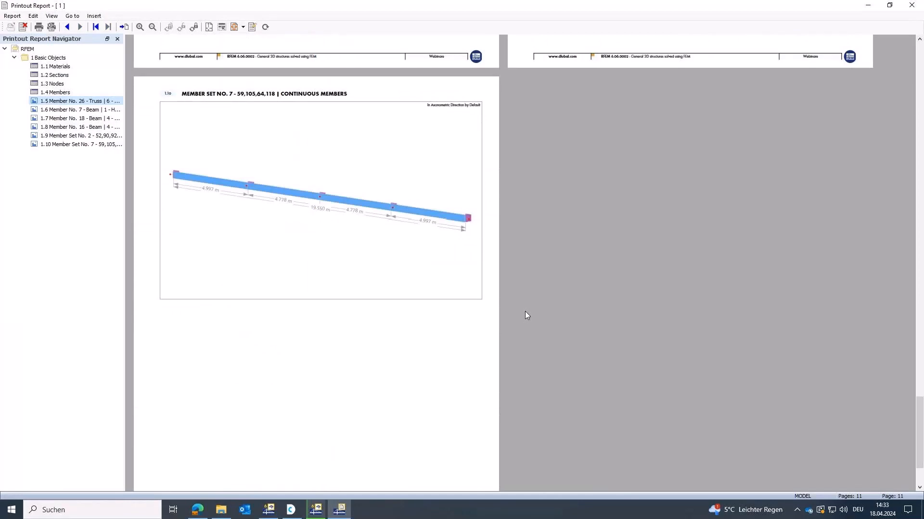
click(912, 6)
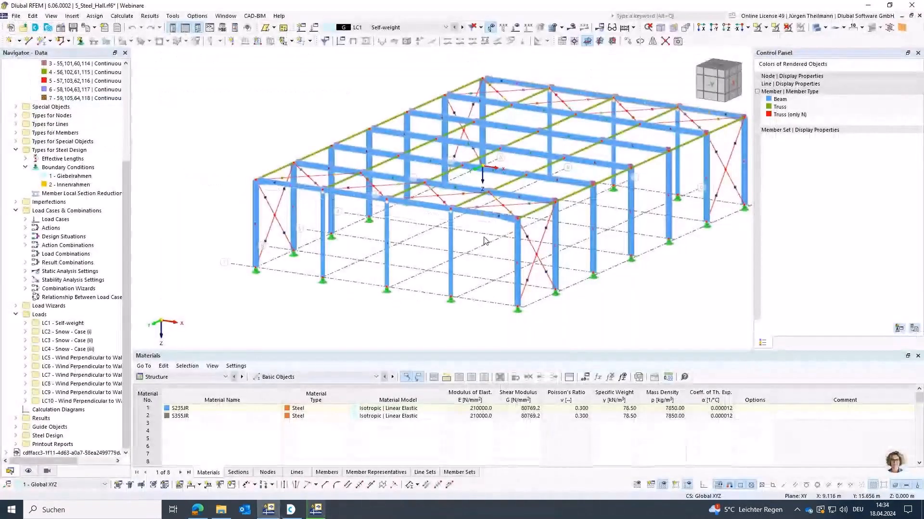
scroll(437, 250, down, 2)
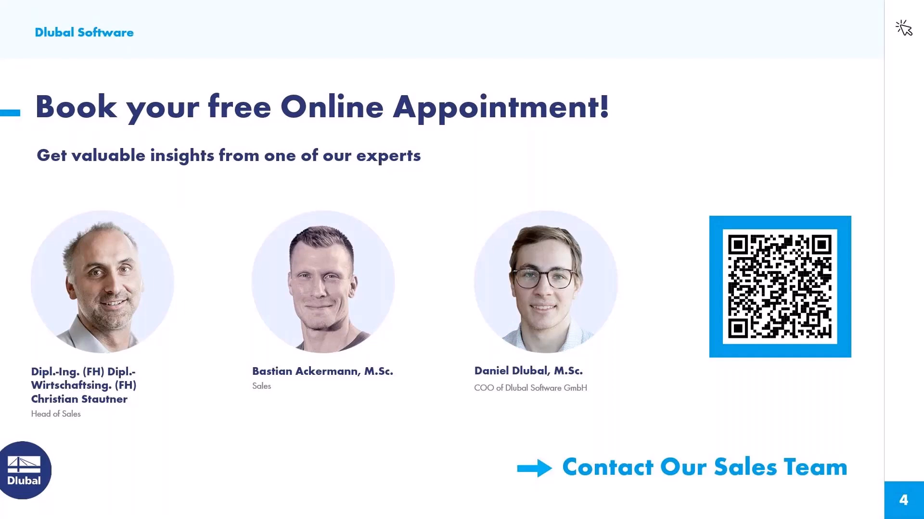
- Switch to Chrome and open the webinars page among the events on the Dlubal website
key(alt+Tab)
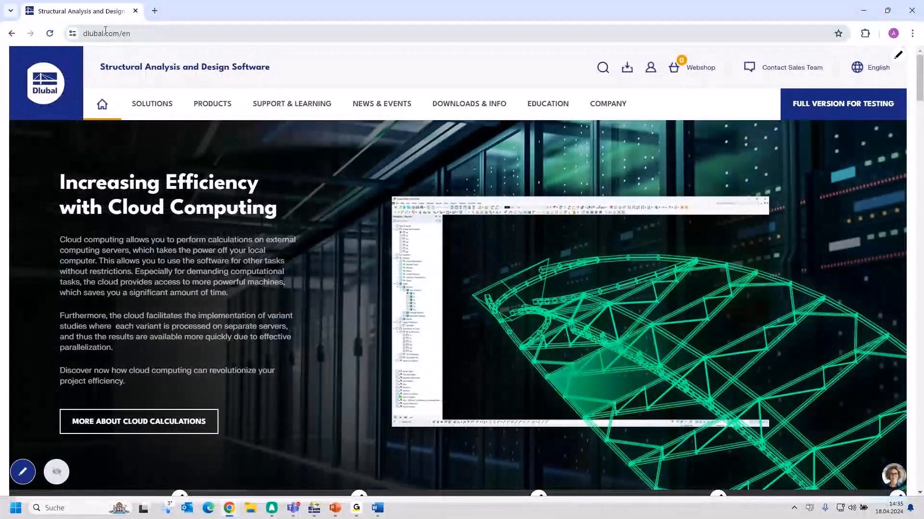
click(379, 106)
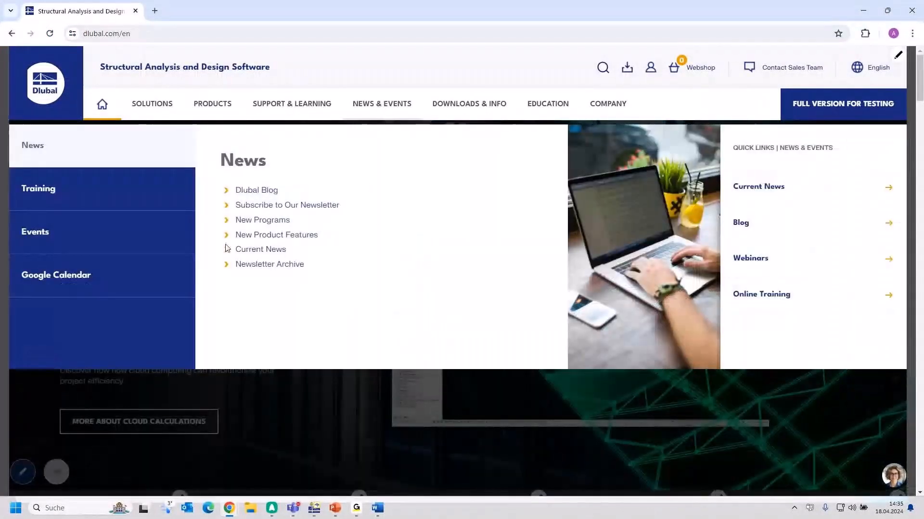
mouse_move(64, 243)
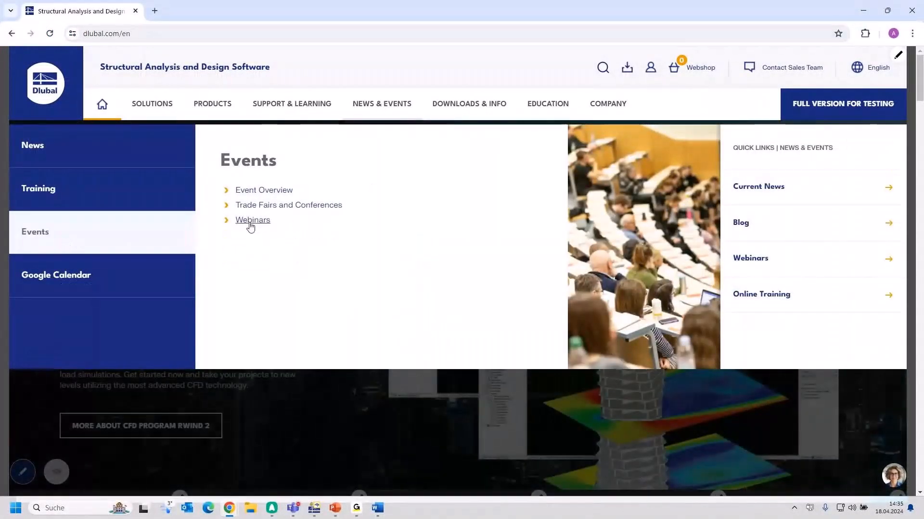
click(252, 222)
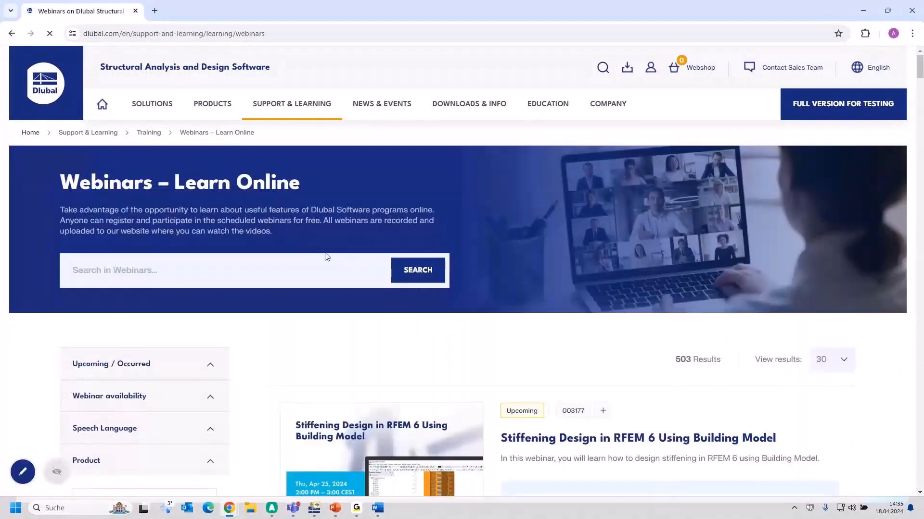
- Look through the topics and dates of the upcoming webinars from April to June 2024
scroll(326, 257, down, 5)
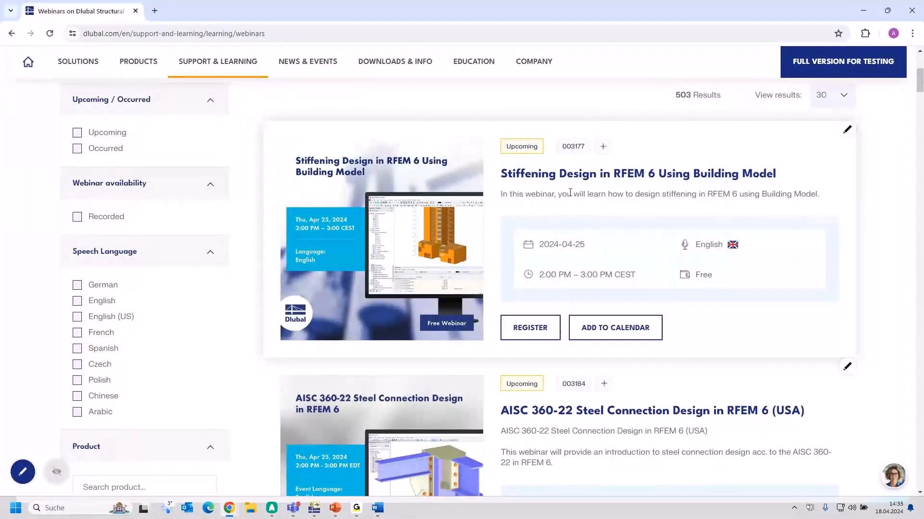
scroll(701, 264, down, 3)
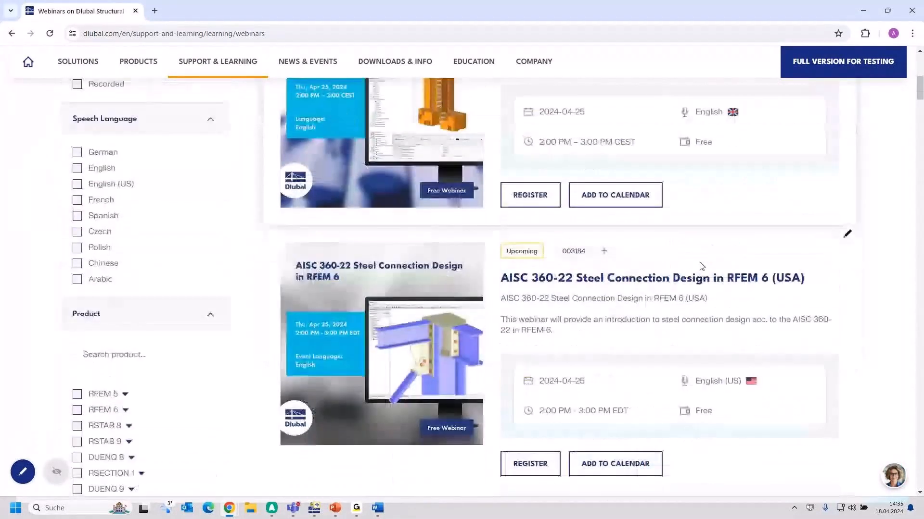
scroll(700, 265, down, 2)
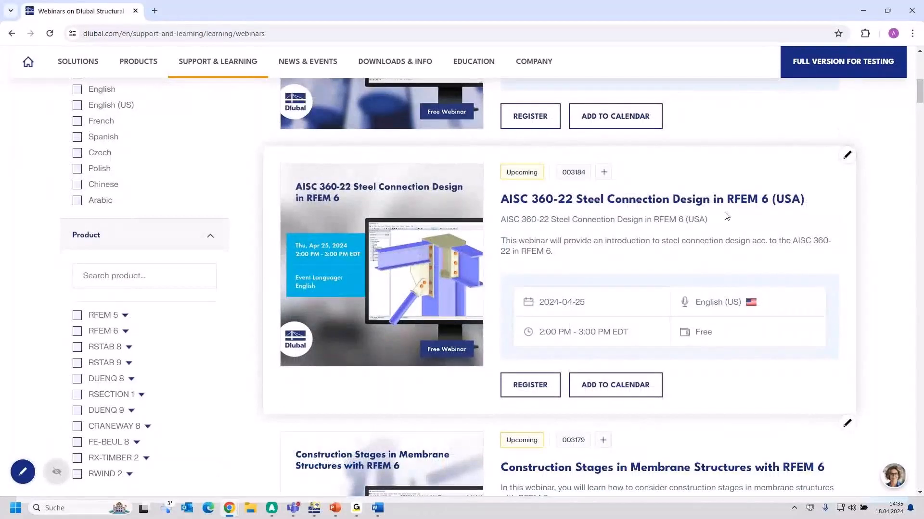
scroll(652, 236, down, 2)
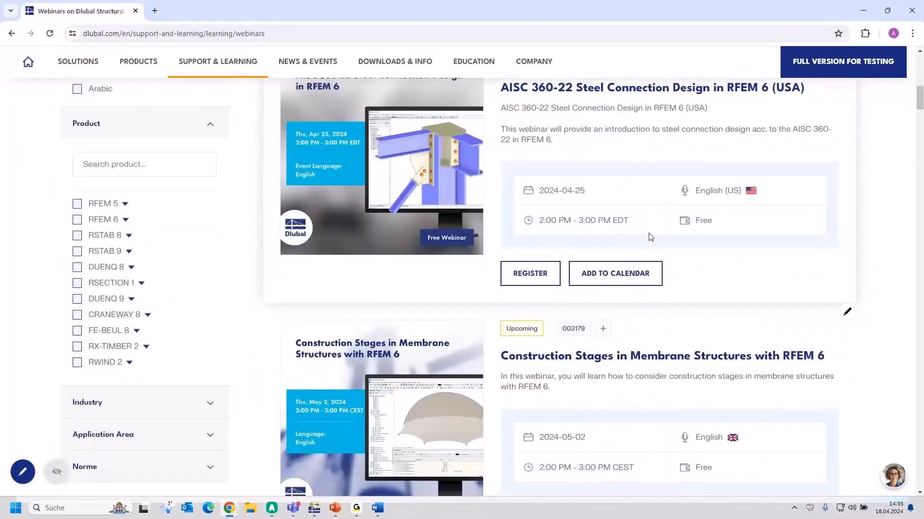
scroll(649, 236, down, 3)
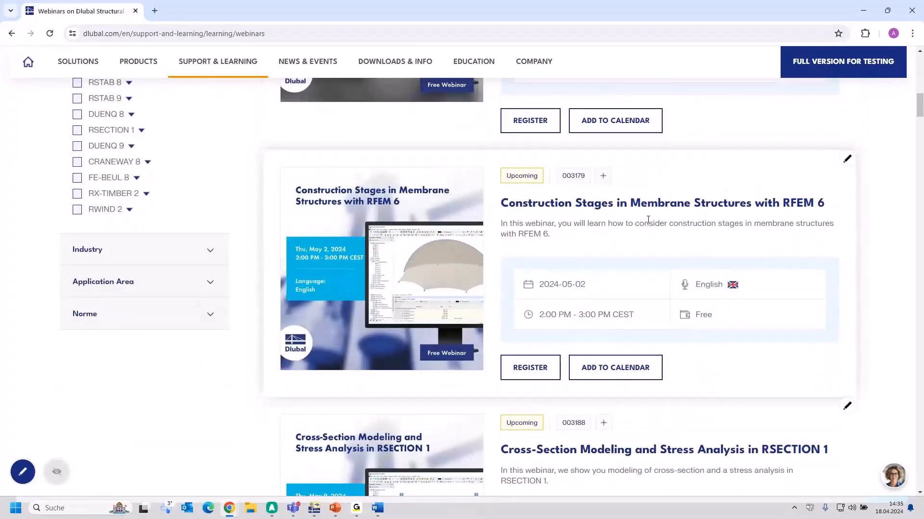
scroll(625, 238, down, 4)
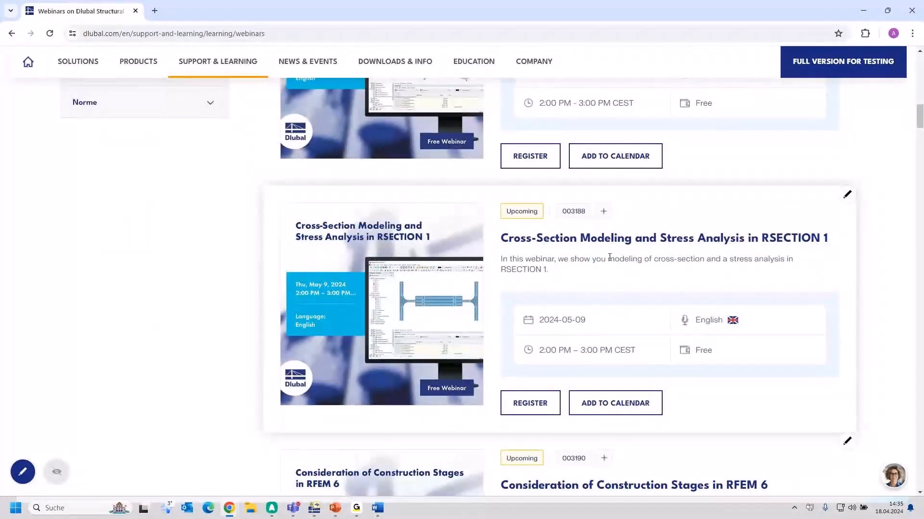
scroll(596, 300, down, 5)
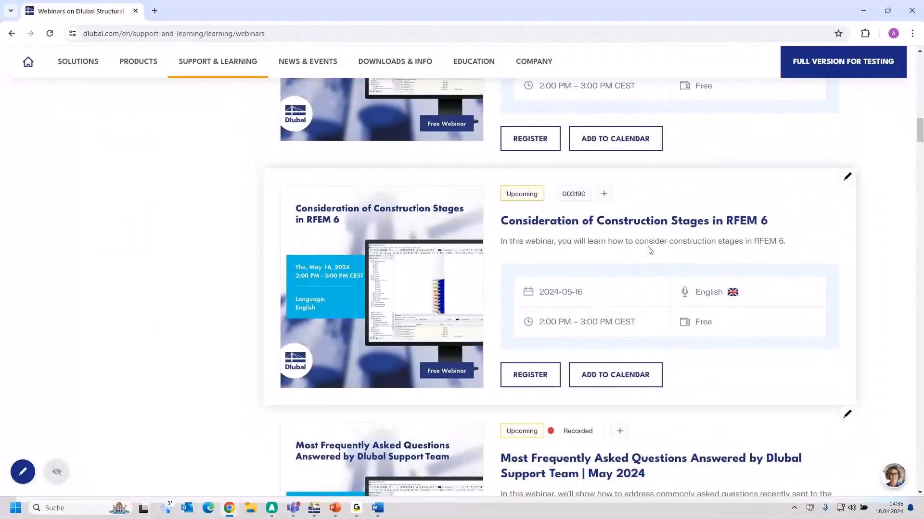
scroll(648, 251, down, 3)
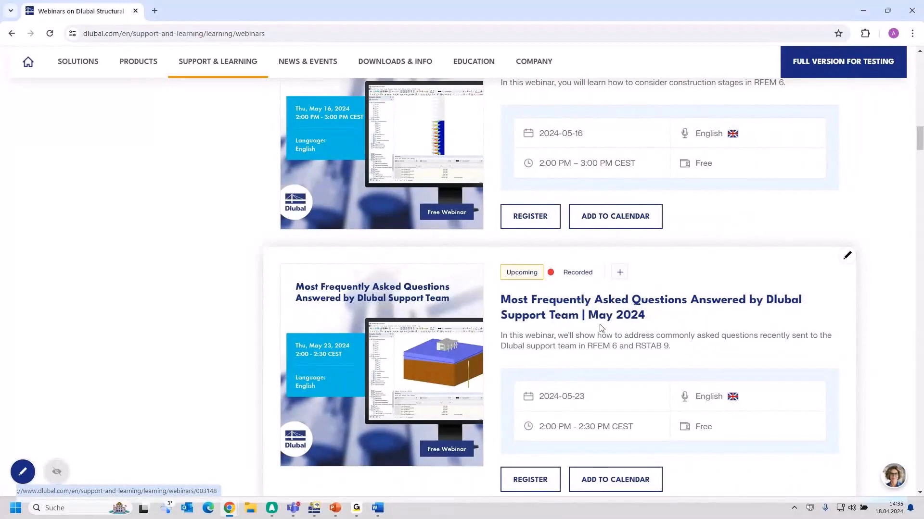
scroll(601, 329, down, 2)
scroll(600, 328, down, 7)
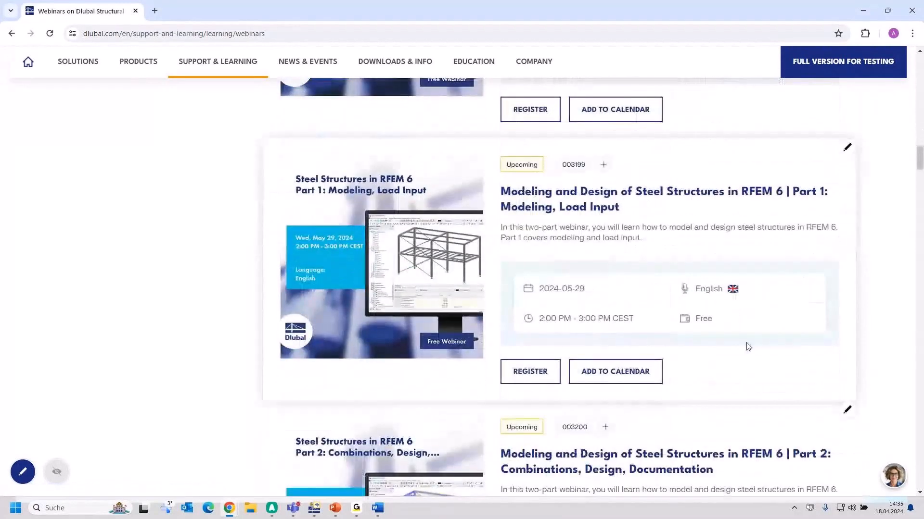
scroll(706, 345, down, 1)
scroll(704, 343, up, 1)
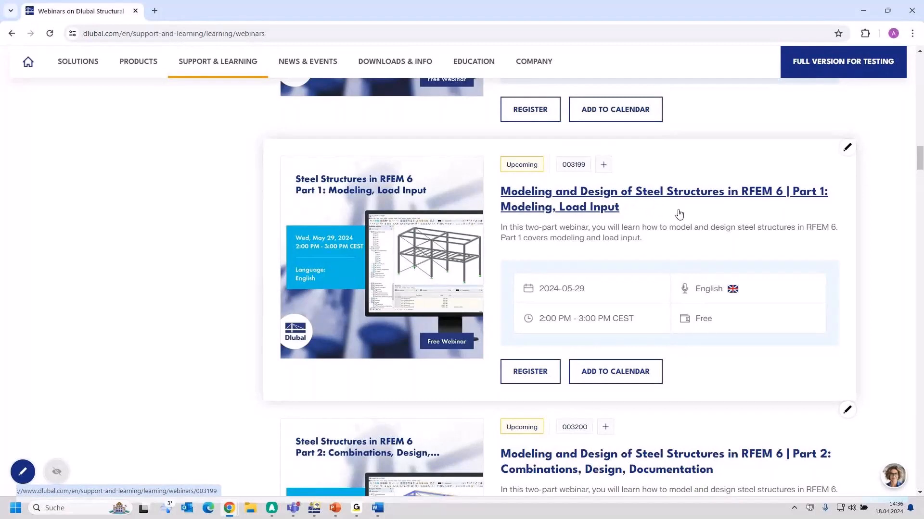
scroll(683, 214, down, 2)
scroll(685, 214, up, 1)
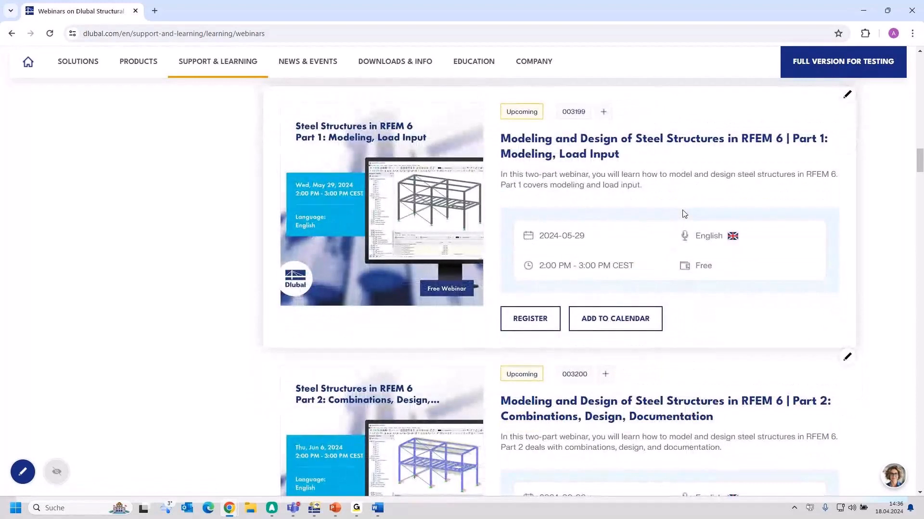
scroll(685, 214, down, 1)
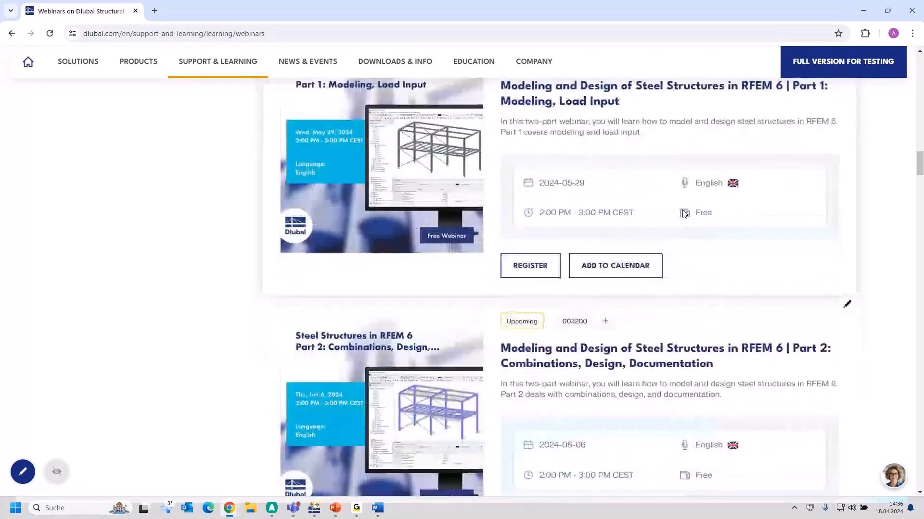
scroll(684, 214, down, 5)
scroll(684, 214, down, 1)
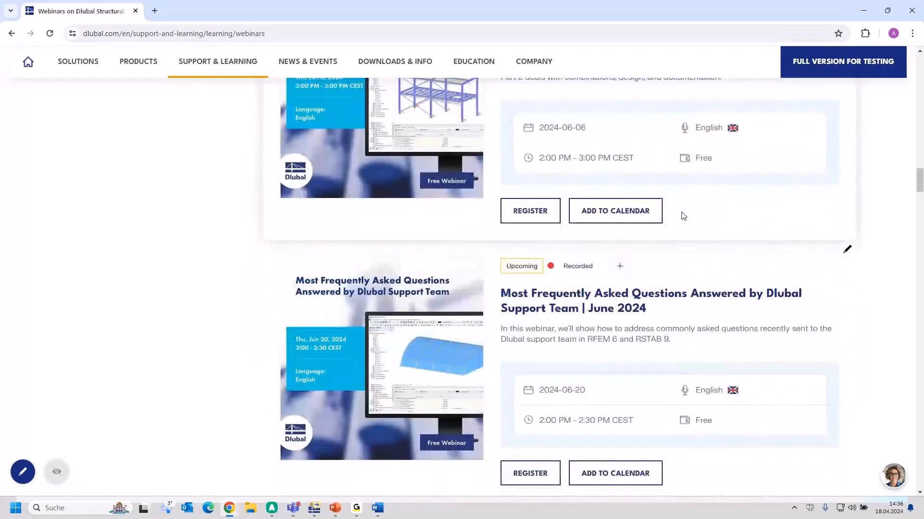
- Open the page of the April 2024 Most Frequently Asked Questions webinar and reset the Mia AI assistant's chat
scroll(683, 215, down, 2)
scroll(683, 216, down, 6)
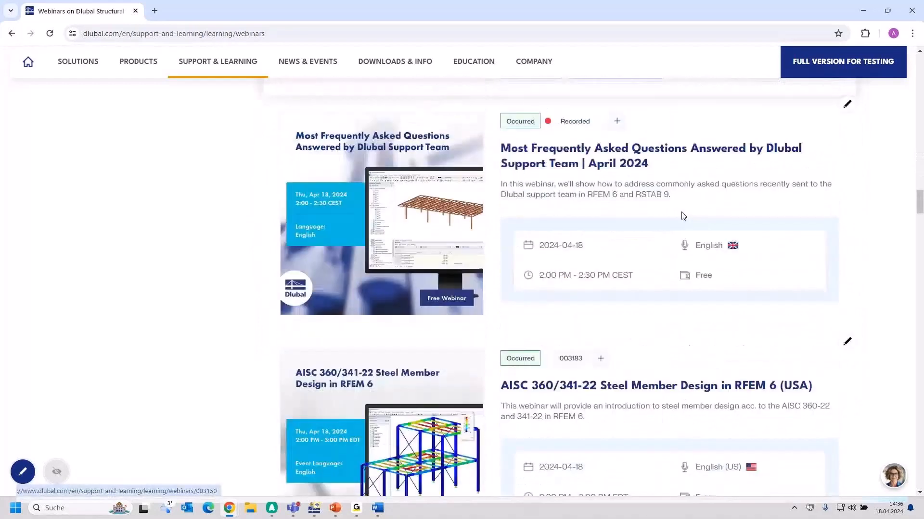
click(607, 149)
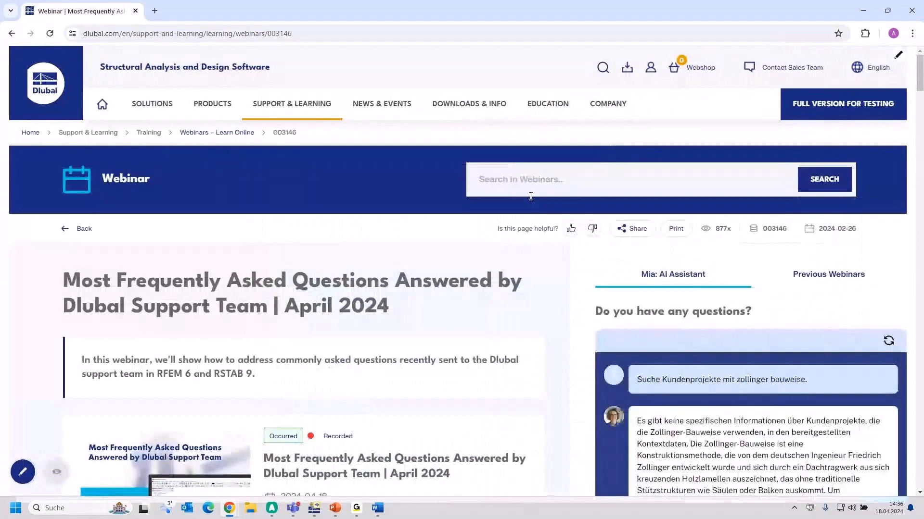
click(889, 342)
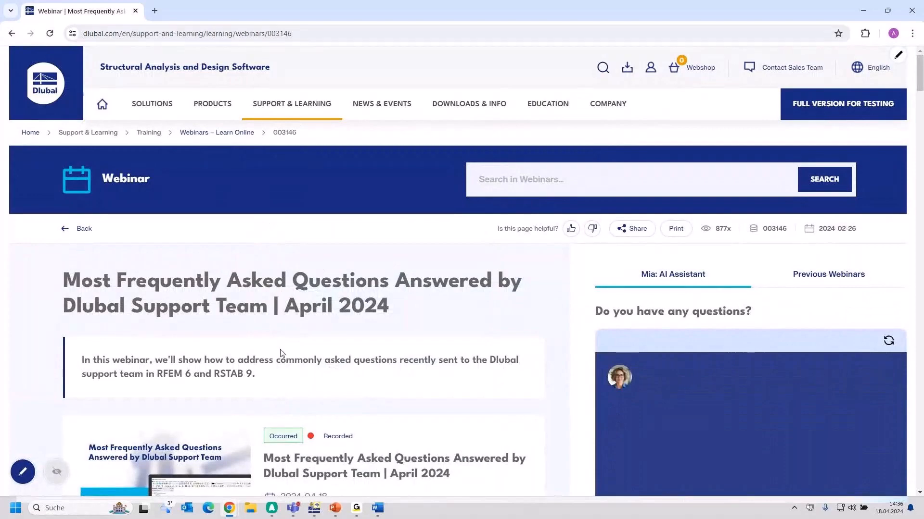
- Examine the webinar page's video, description and speakers down to the models to download, and dismiss the loading pop-up window
scroll(293, 382, down, 9)
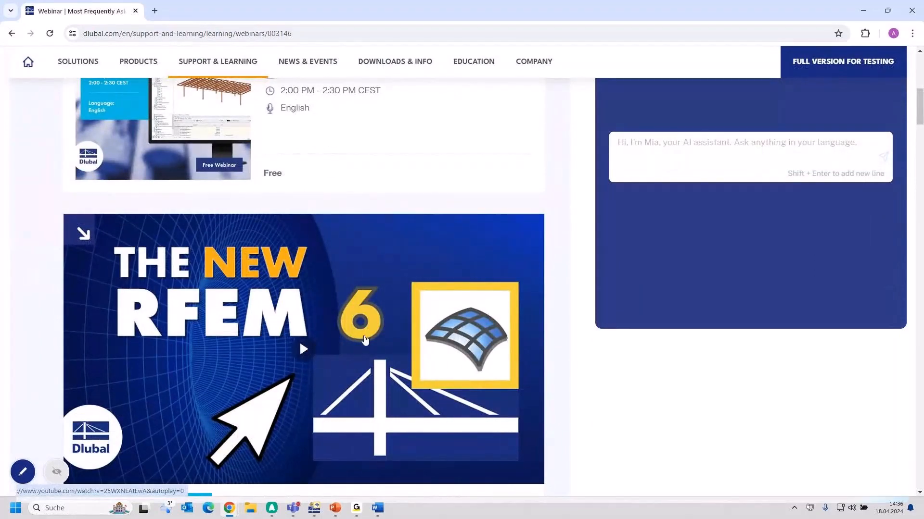
scroll(305, 347, down, 5)
scroll(365, 340, down, 13)
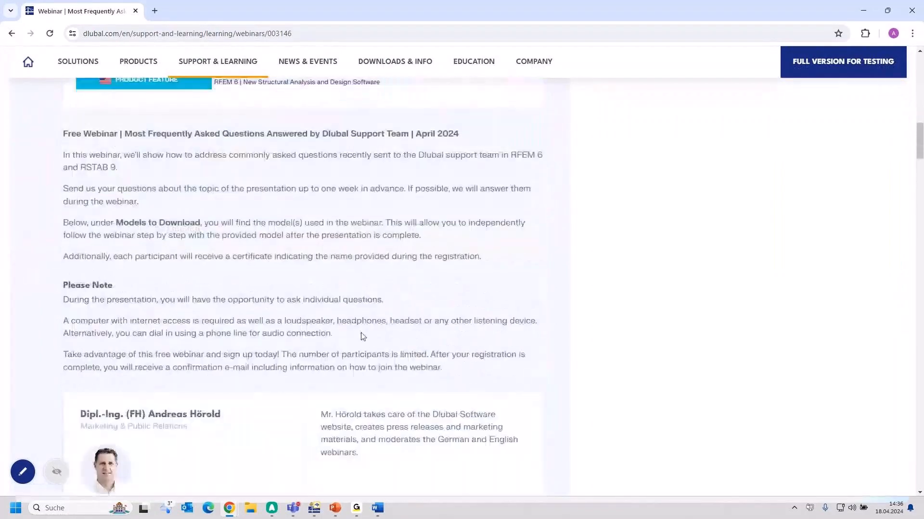
scroll(362, 336, down, 1)
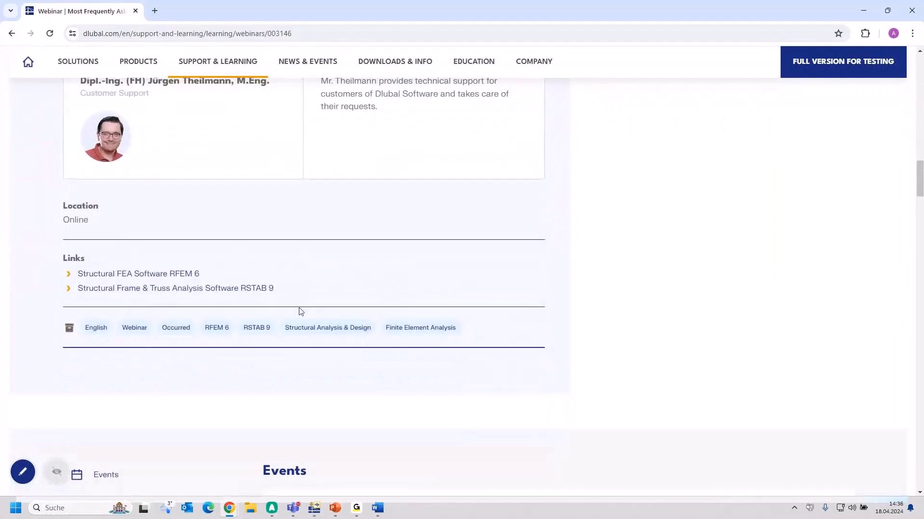
scroll(283, 296, down, 8)
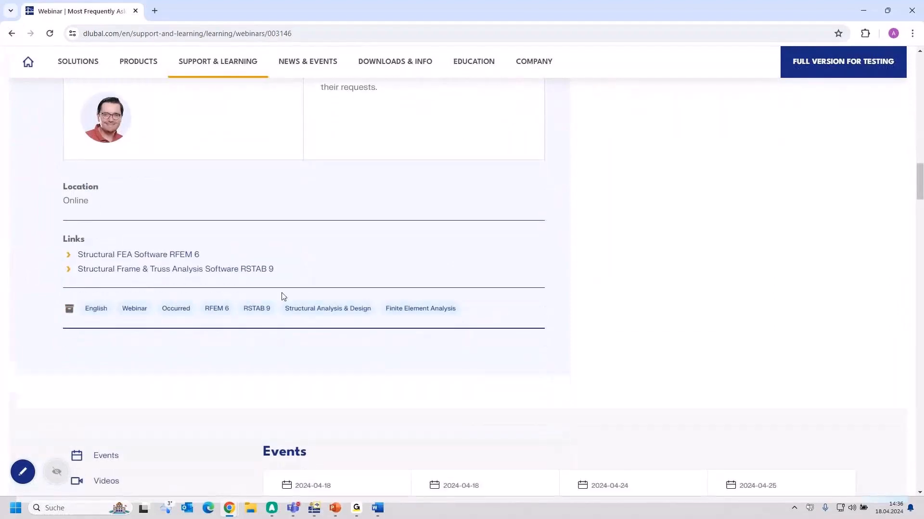
scroll(283, 296, down, 8)
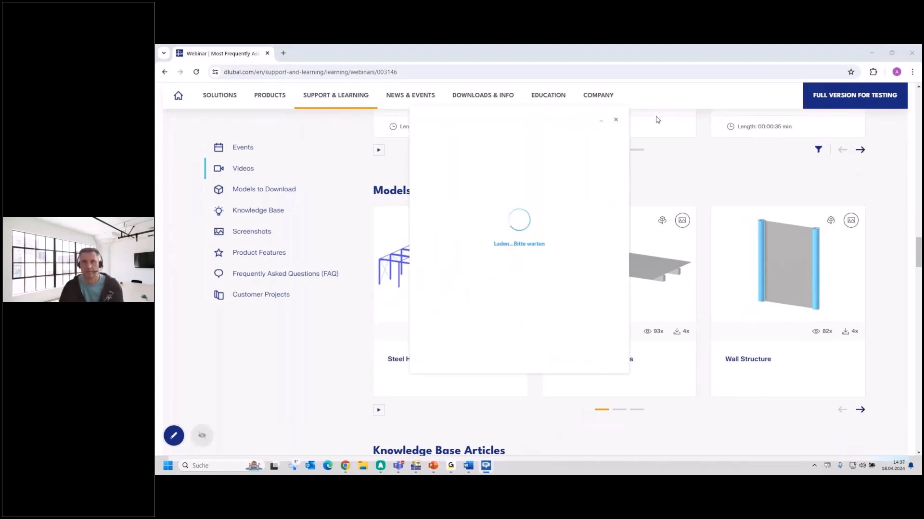
click(616, 120)
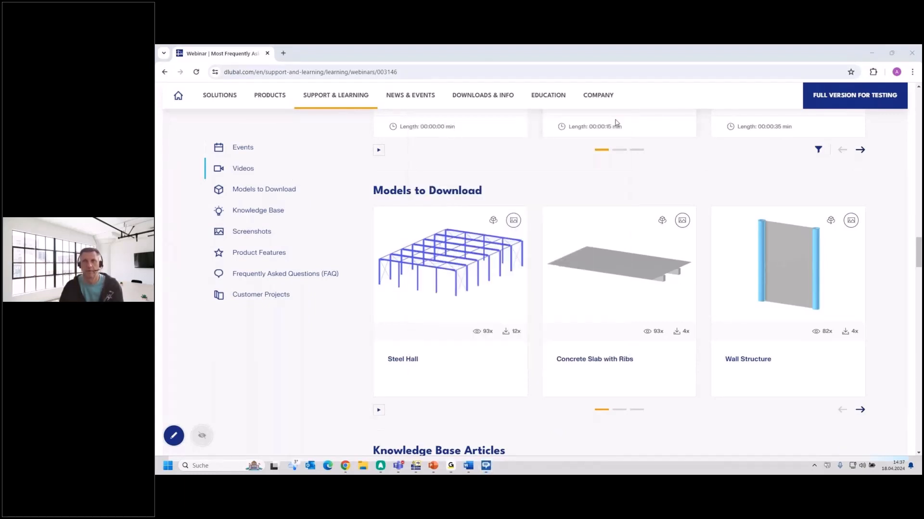